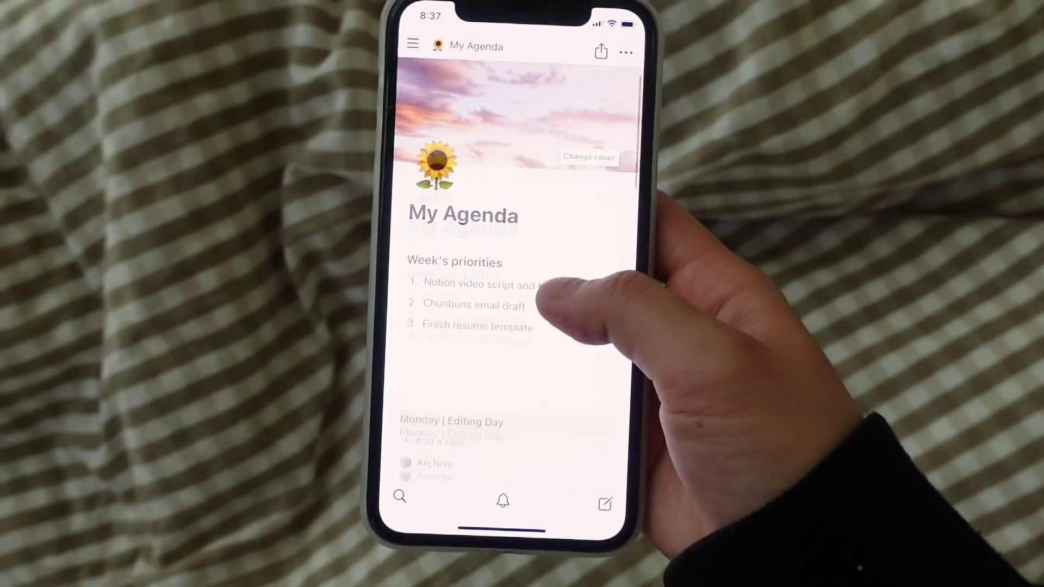
Select the three week's priorities, then clear the selection.
scroll(594, 349, down, 5)
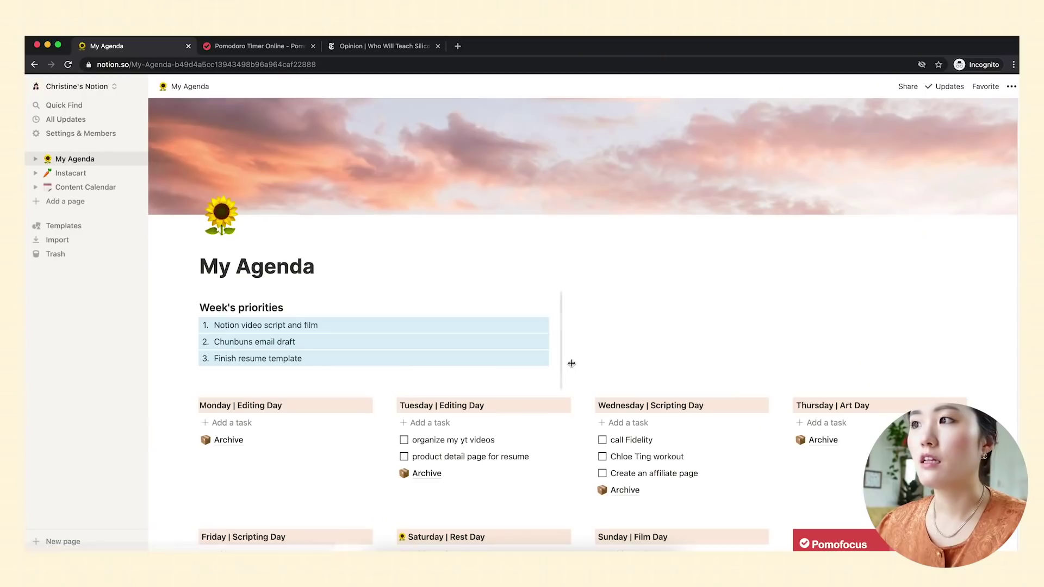
click(1043, 546)
scroll(786, 312, up, 2)
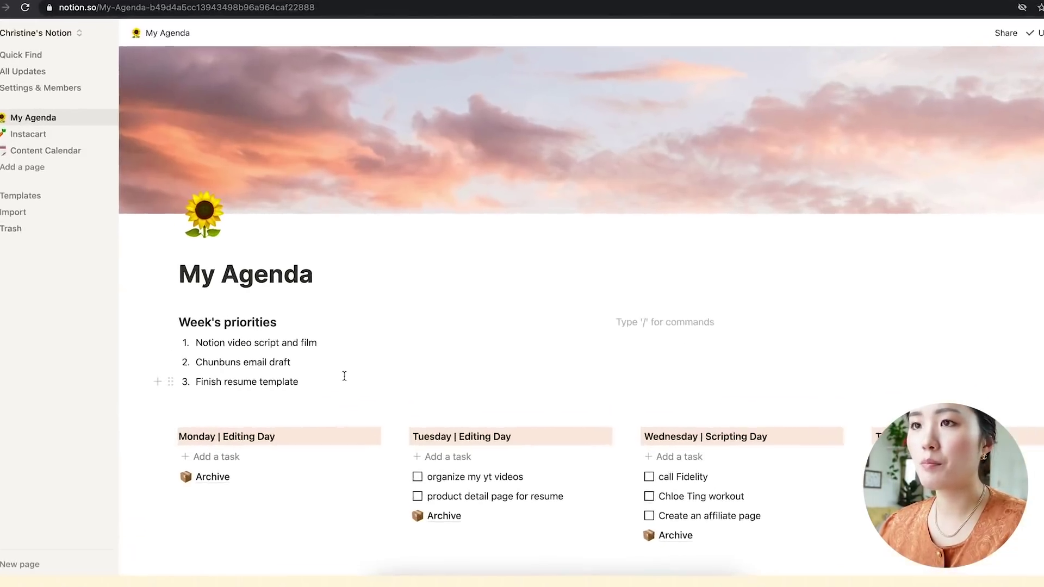
drag(347, 384, 281, 356)
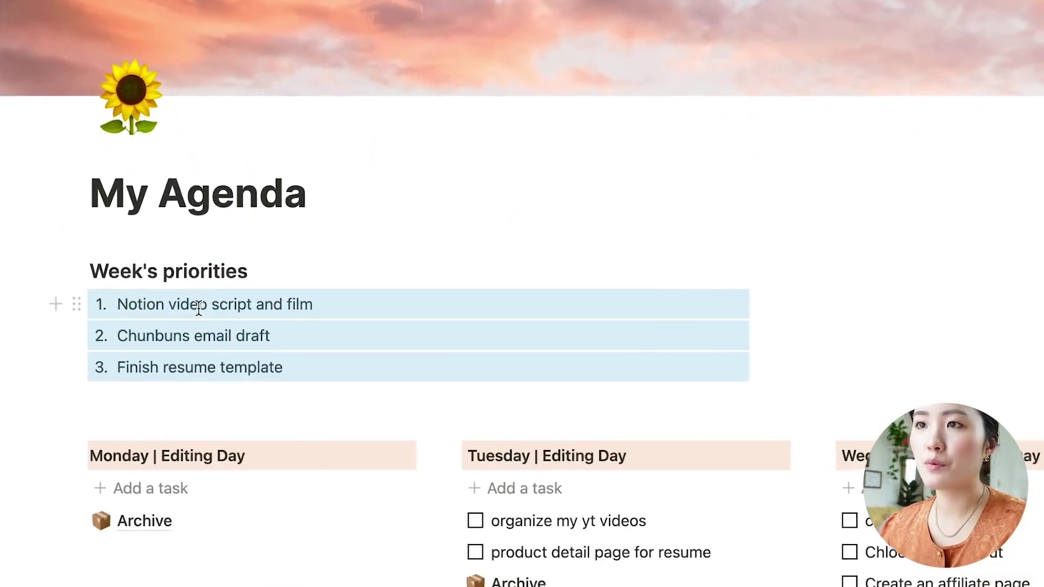
click(856, 319)
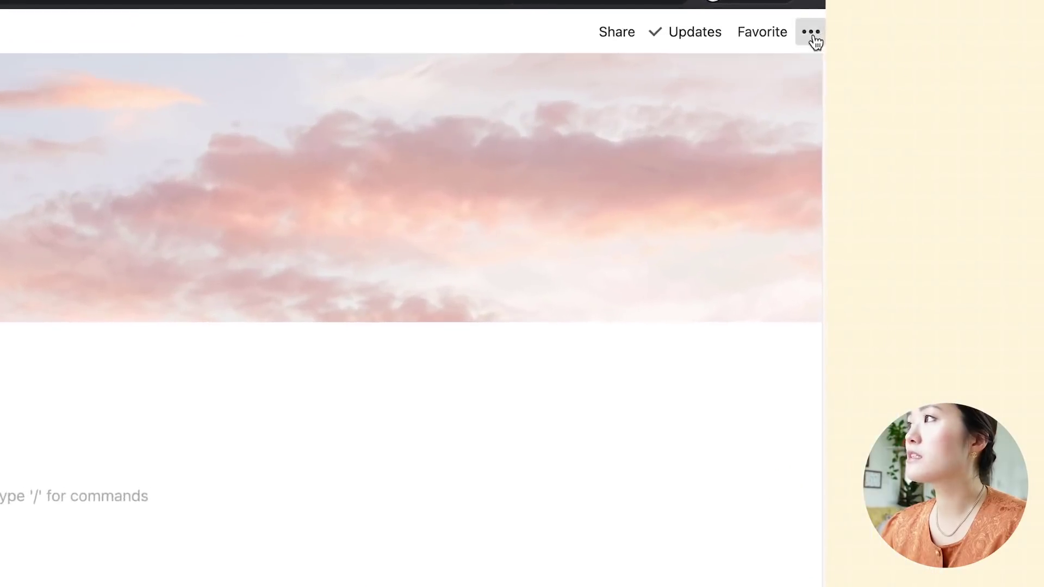
Try the Serif and Mono fonts and toggle full width, then restore the default page style.
click(1010, 88)
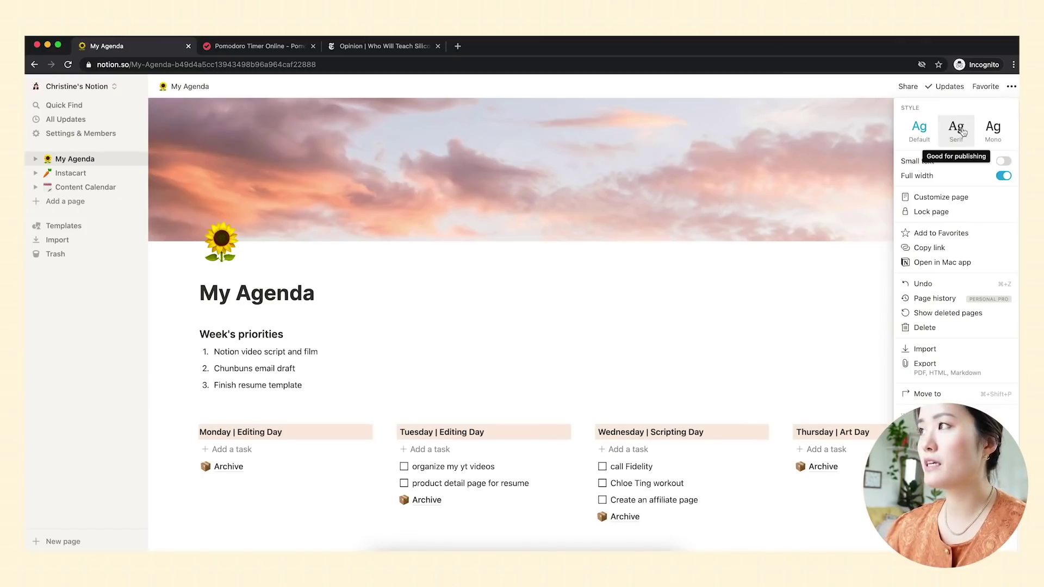
click(962, 132)
click(993, 130)
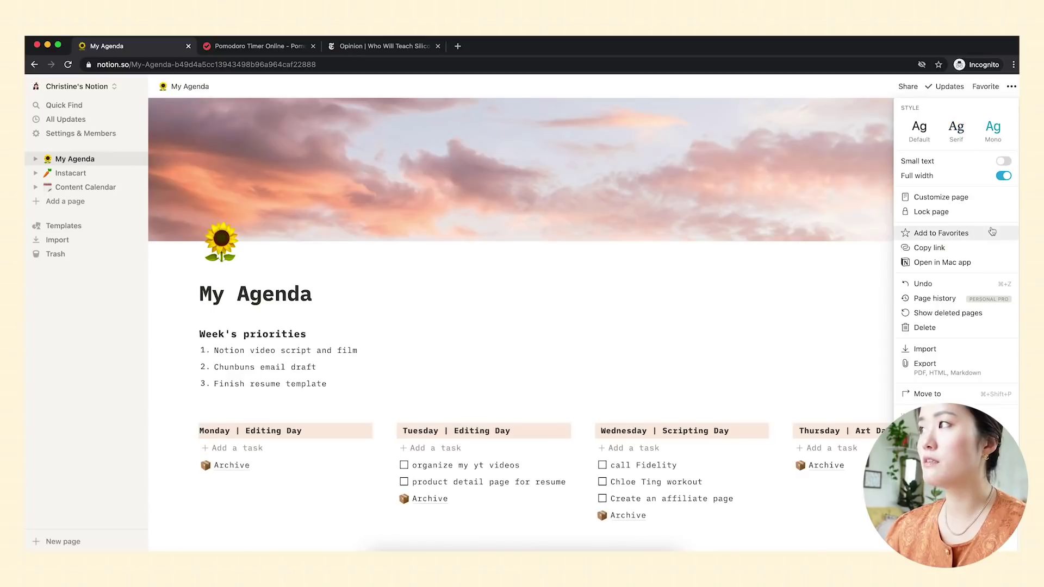
click(1004, 176)
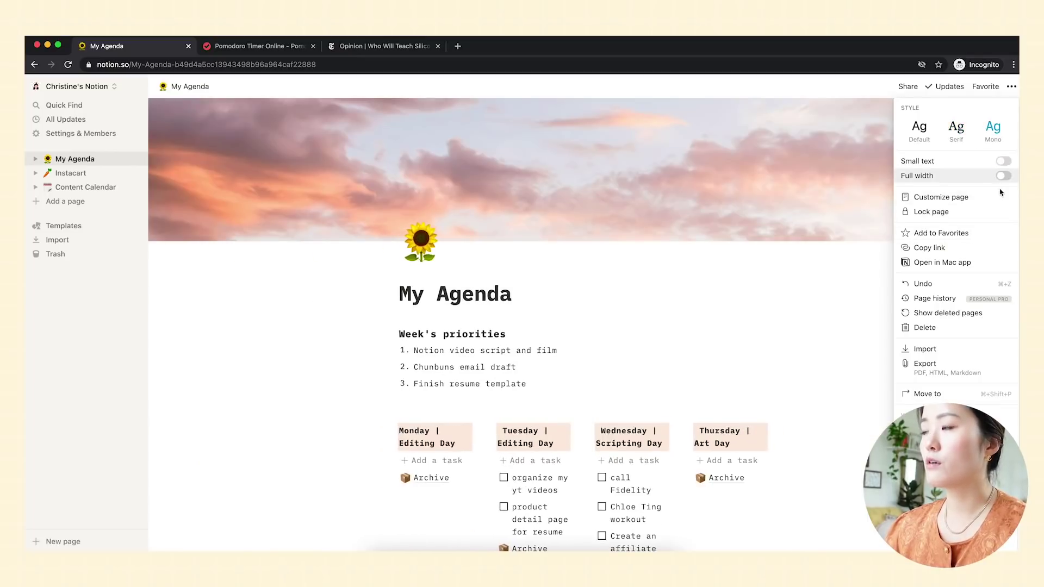
click(1004, 176)
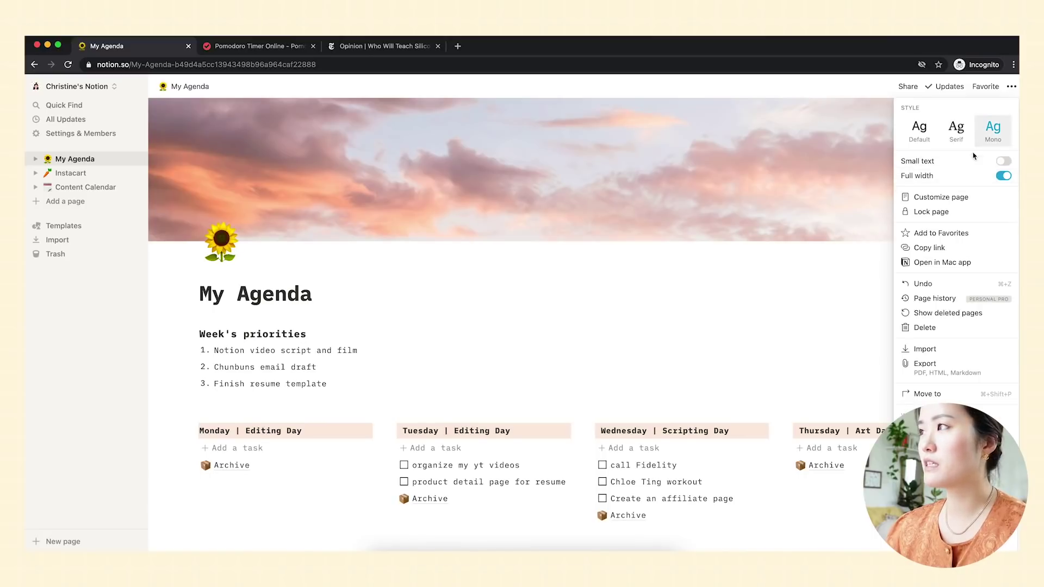
click(924, 129)
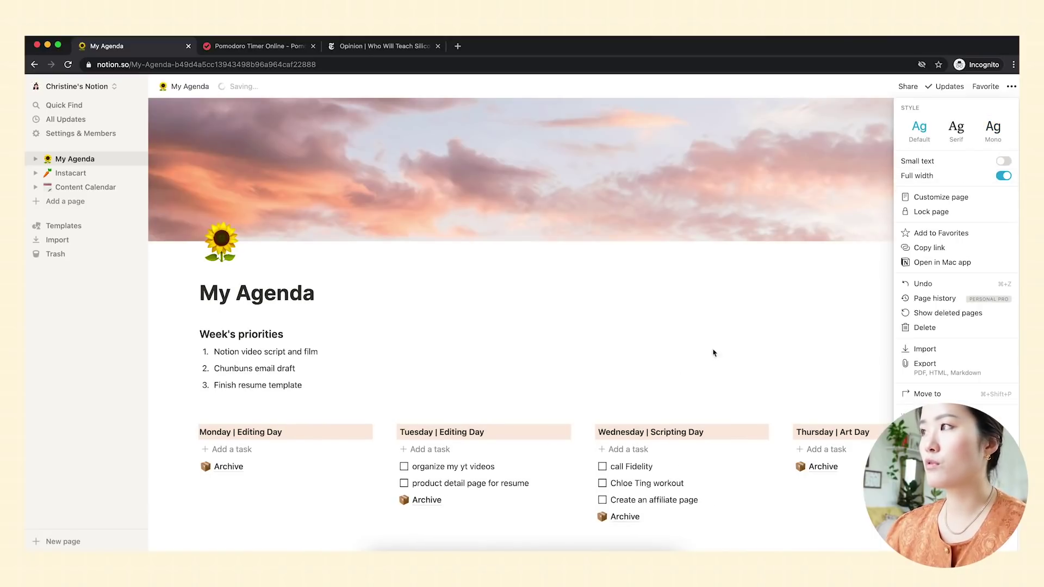
click(668, 361)
Add an empty to-do under Monday and keep the template button name 'Add a task'.
scroll(668, 361, down, 5)
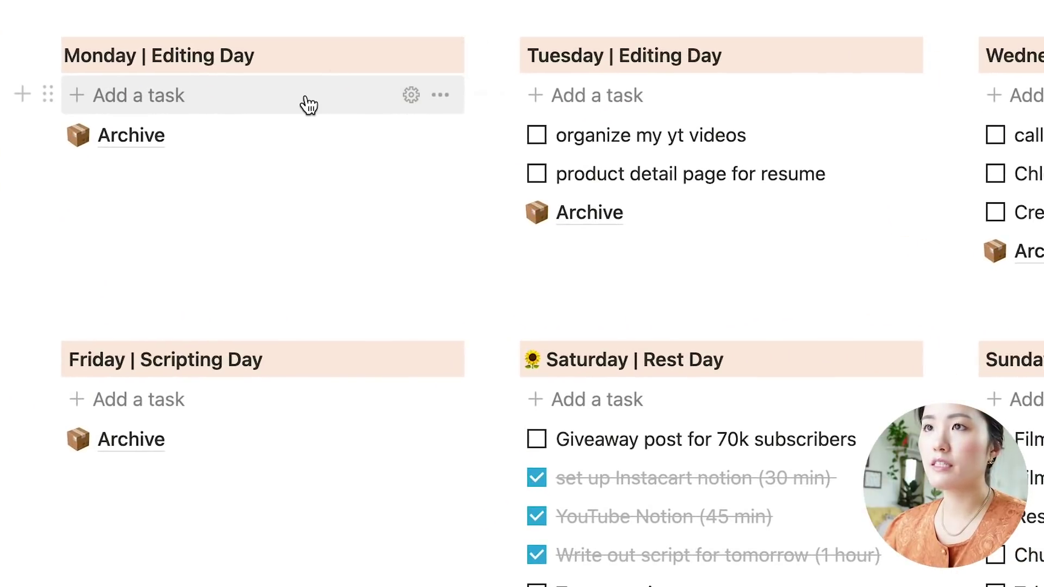
click(309, 104)
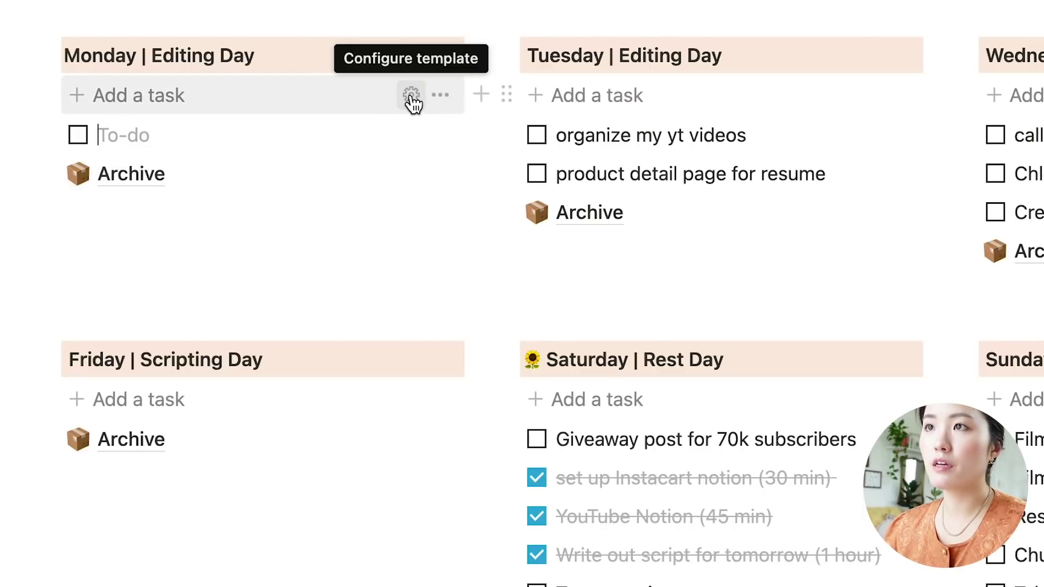
click(410, 96)
scroll(515, 142, up, 7)
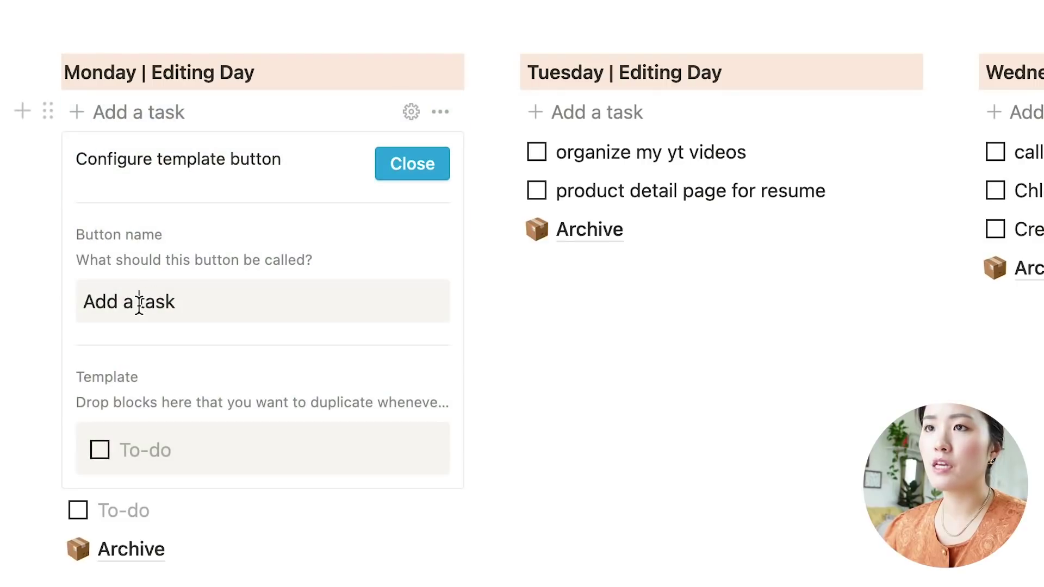
triple_click(139, 303)
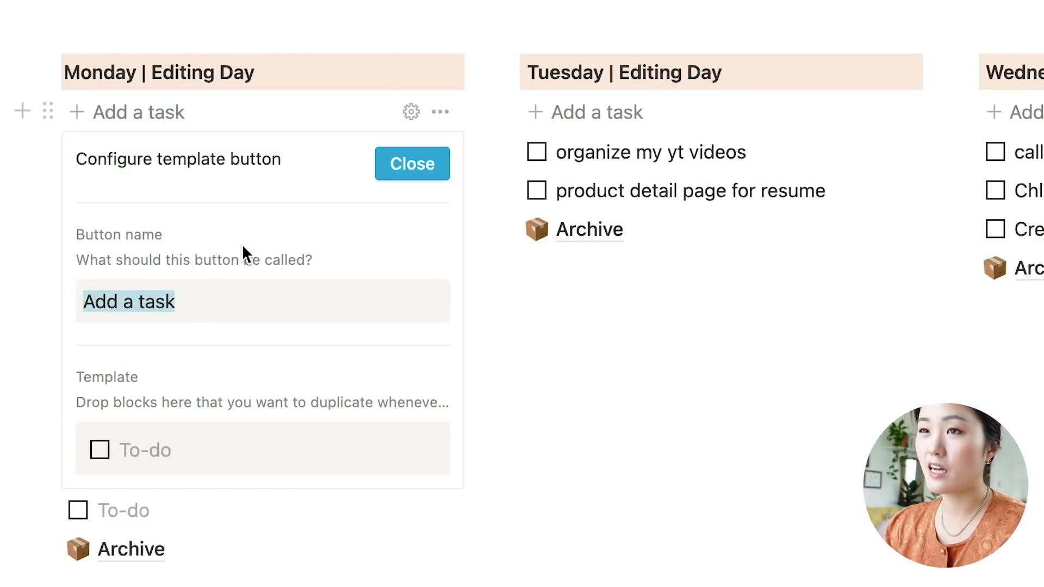
text(To-do list)
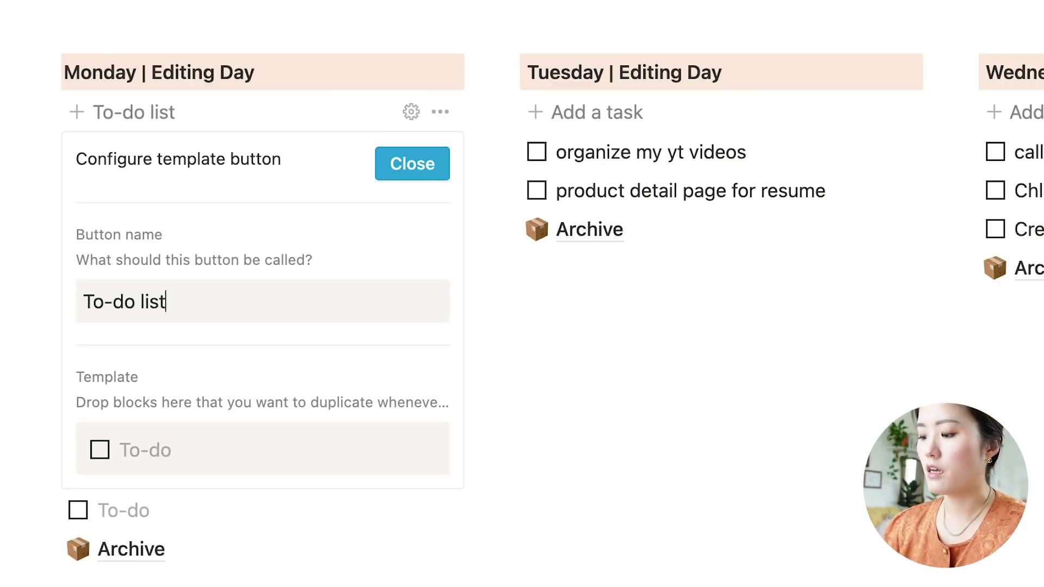
key(BackSpace)
key(BackSpace)
key(BackSpace)
key(BackSpace)
key(BackSpace)
key(BackSpace)
key(BackSpace)
key(BackSpace)
key(BackSpace)
key(BackSpace)
text(Add a task)
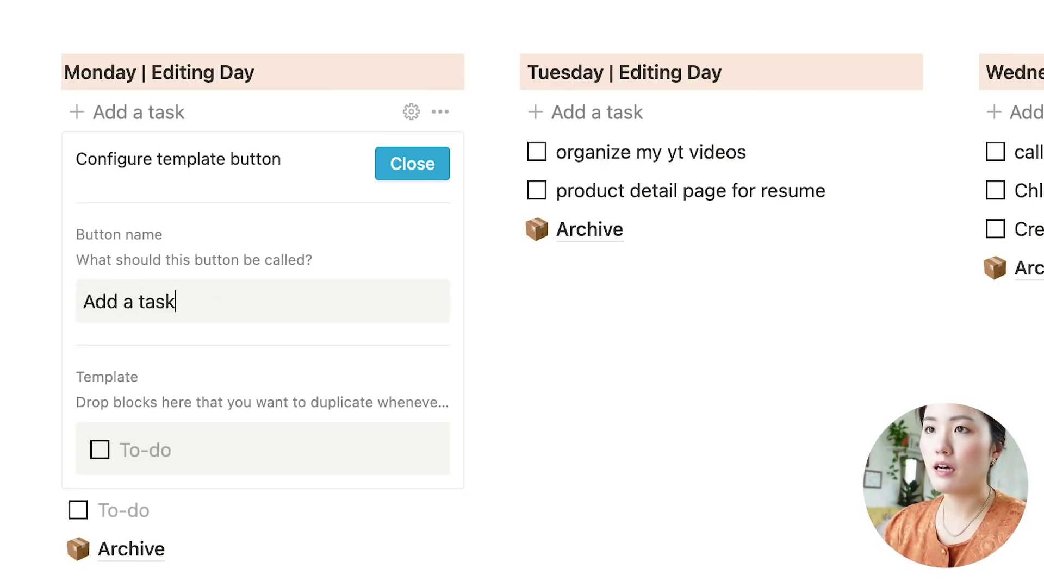
Change the template's to-do block into a bulleted list item.
click(196, 441)
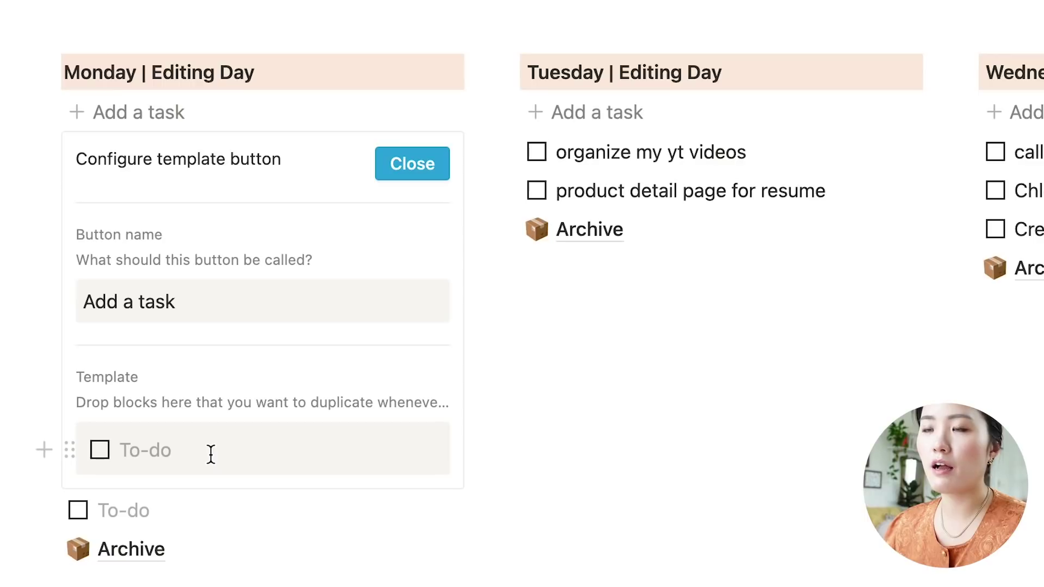
click(69, 450)
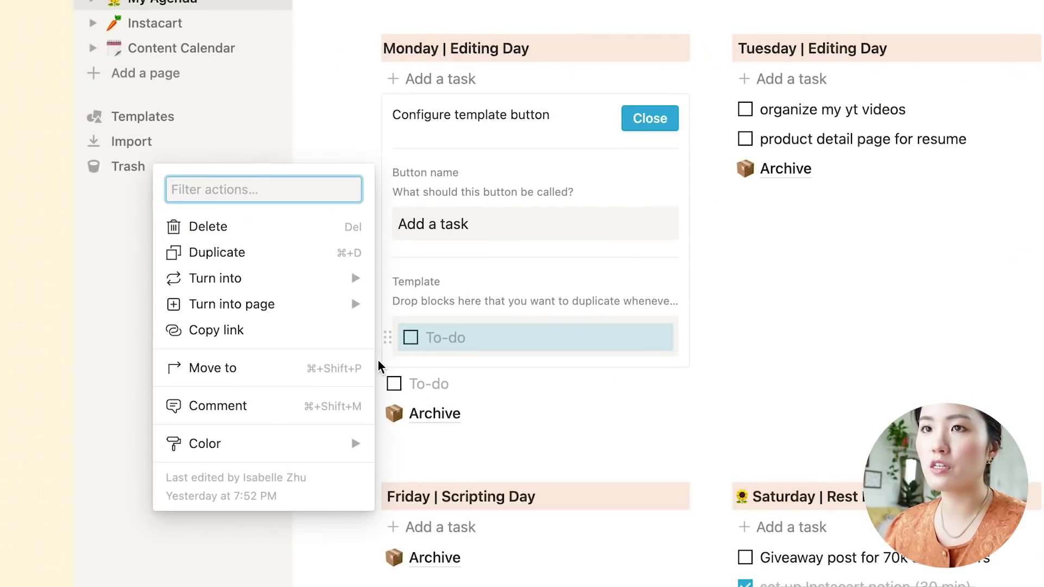
mouse_move(333, 289)
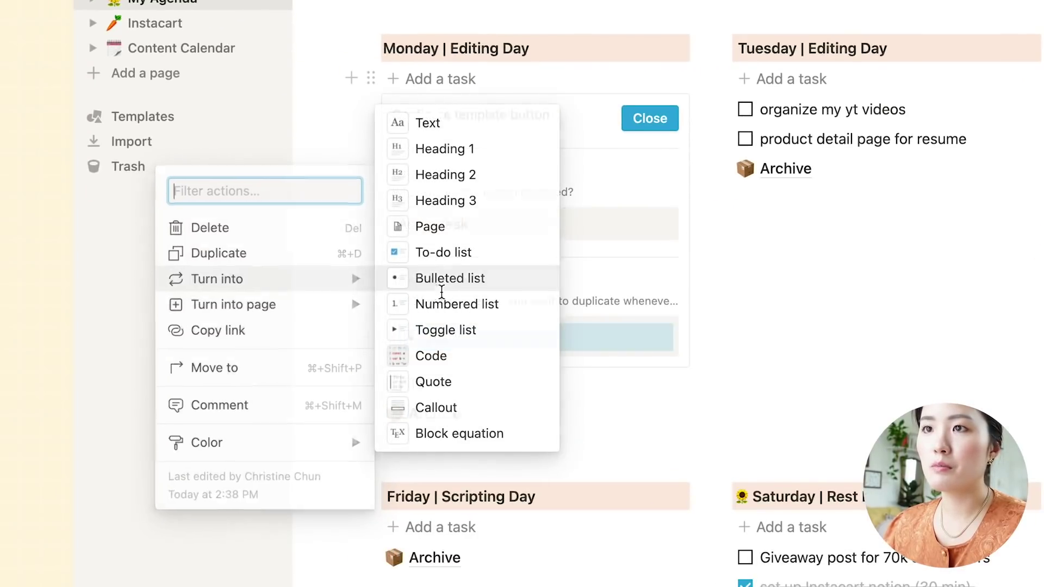
click(442, 275)
click(657, 122)
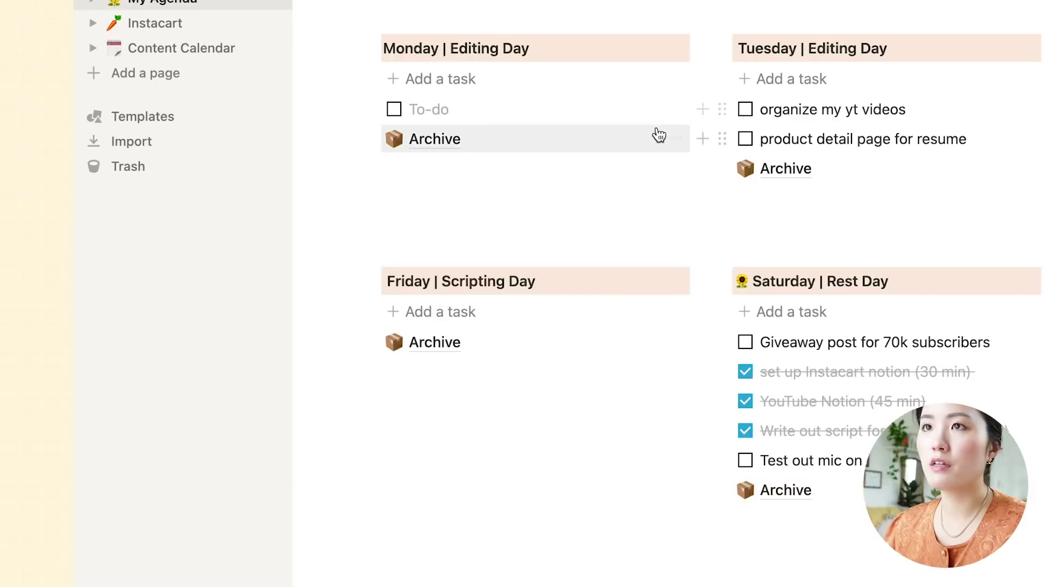
Add 'go to the USPS' under Monday, check it off, and drag it into Monday's Archive.
click(533, 84)
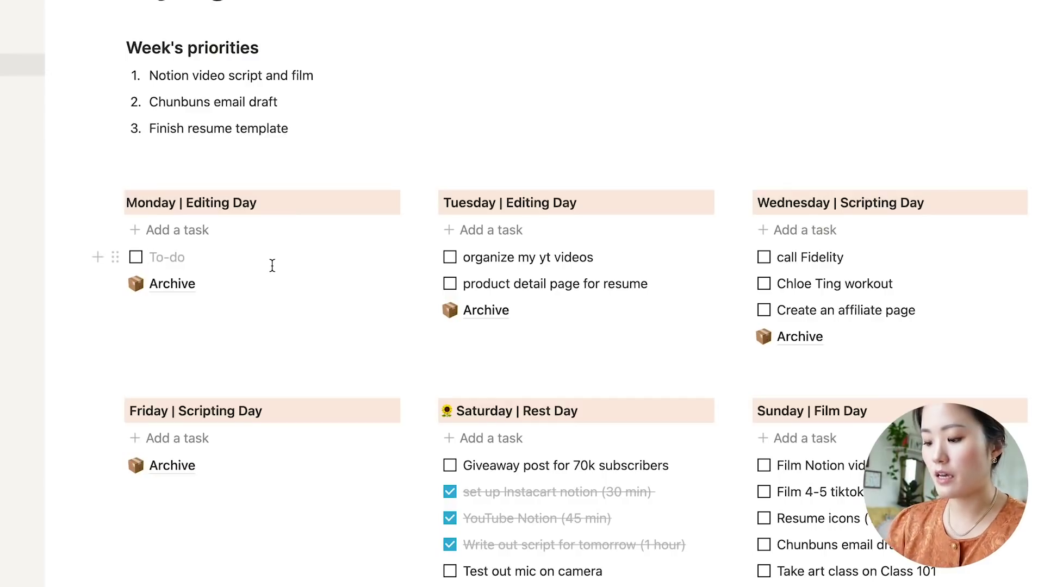
text(go to the )
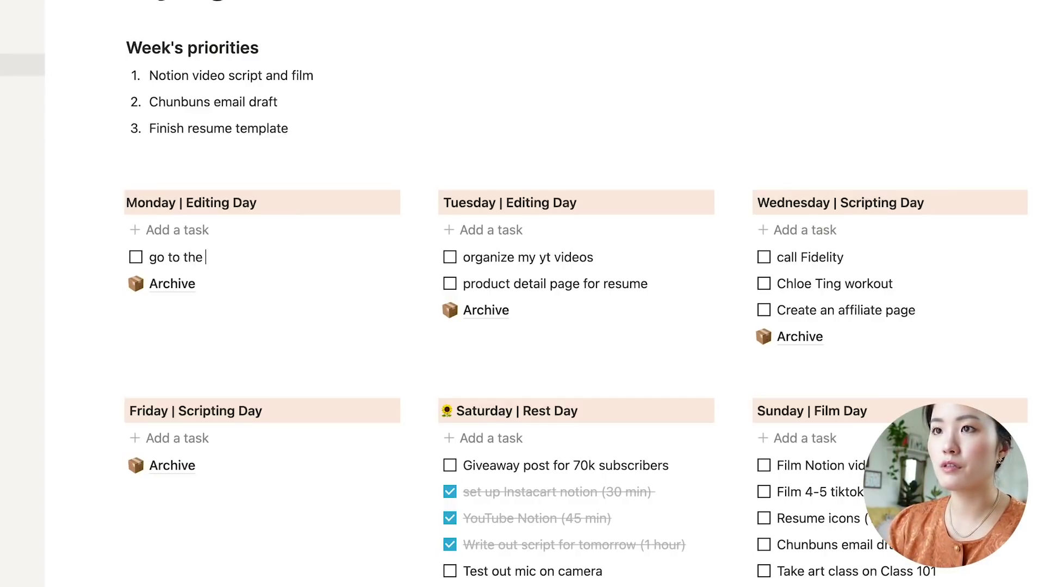
text(USPS)
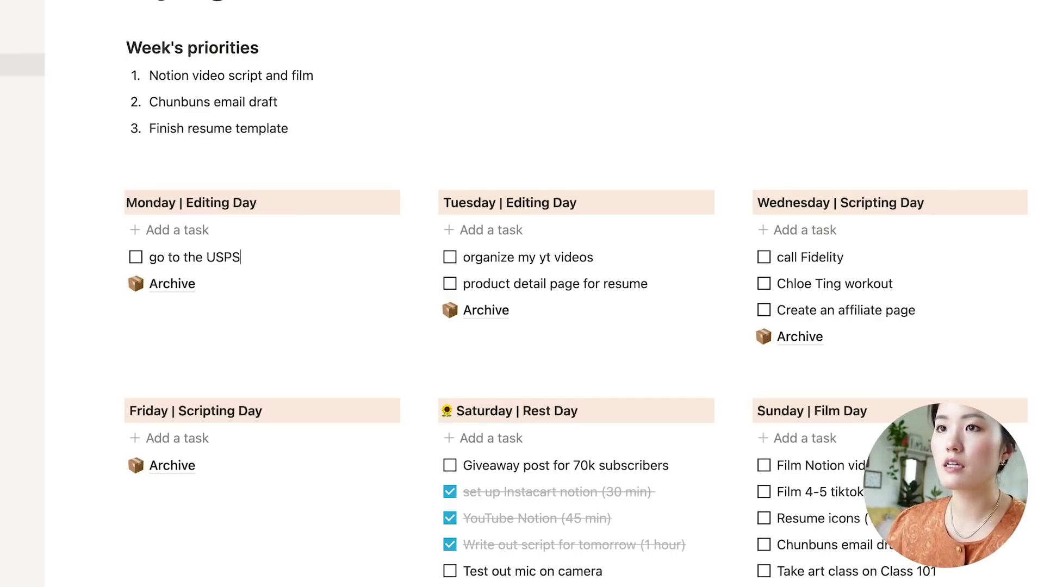
click(136, 259)
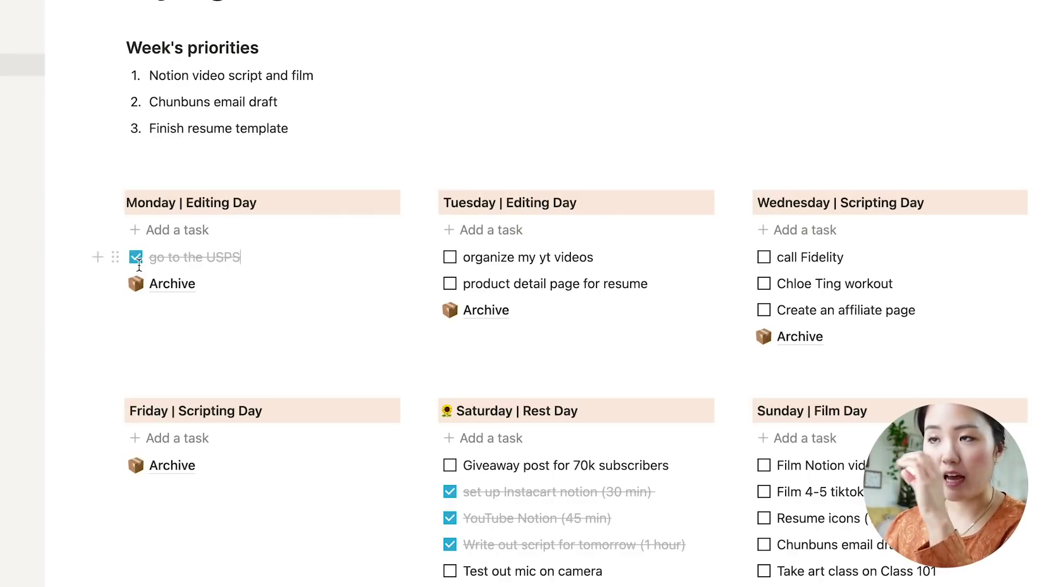
drag(114, 257, 163, 297)
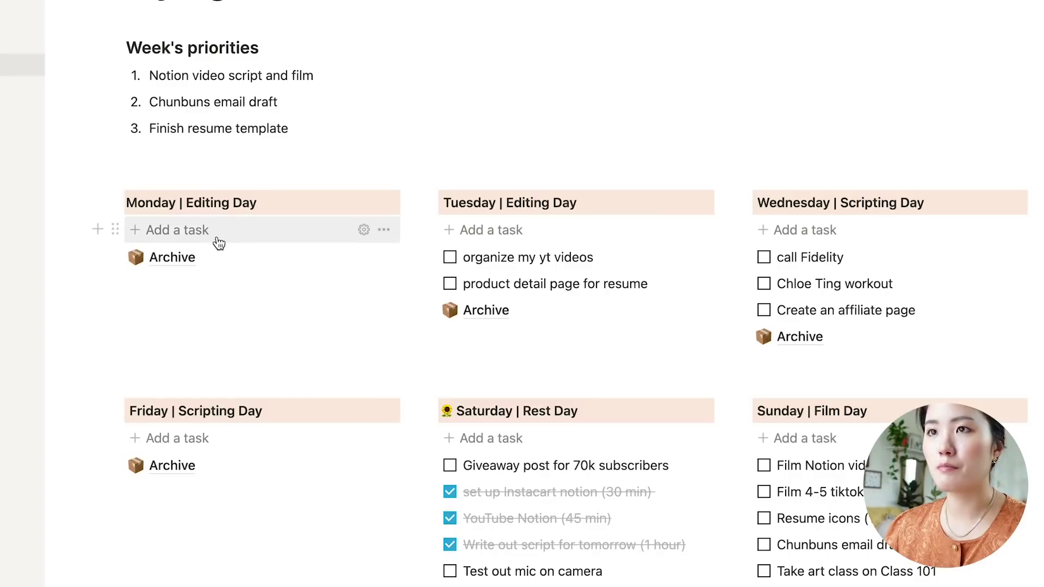
scroll(385, 537, down, 1)
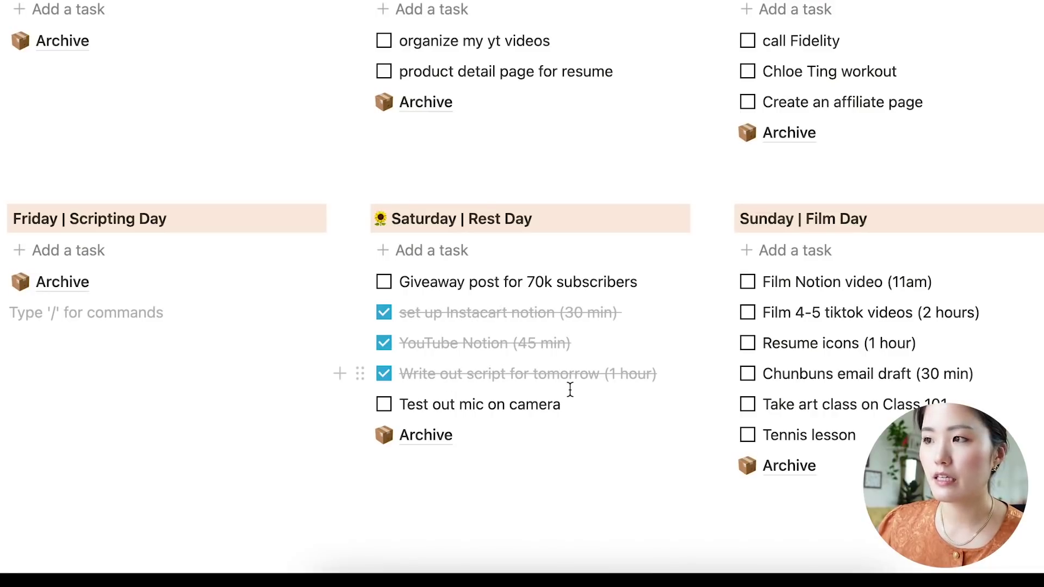
scroll(668, 364, down, 1)
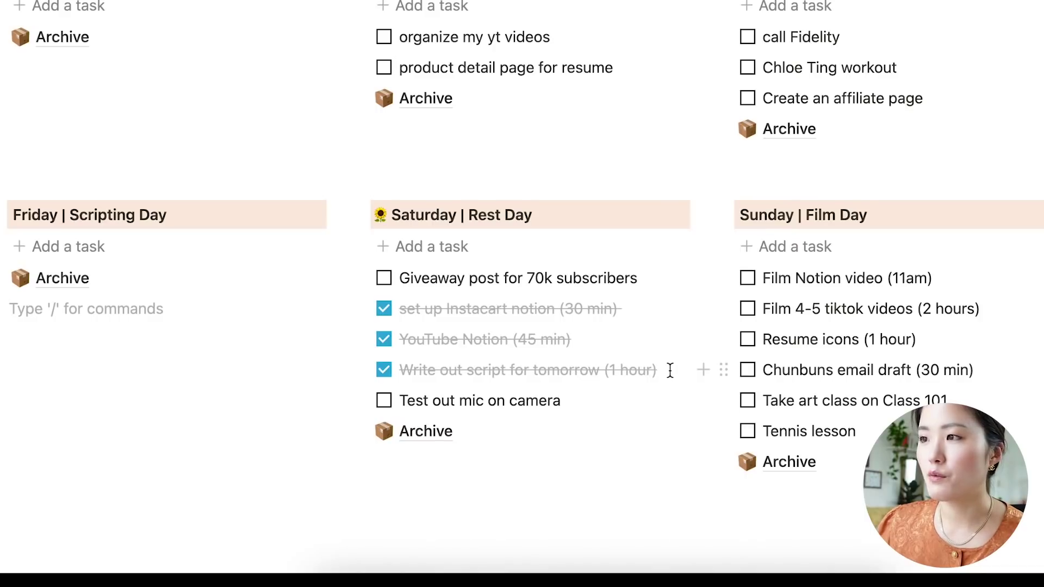
drag(637, 369, 404, 318)
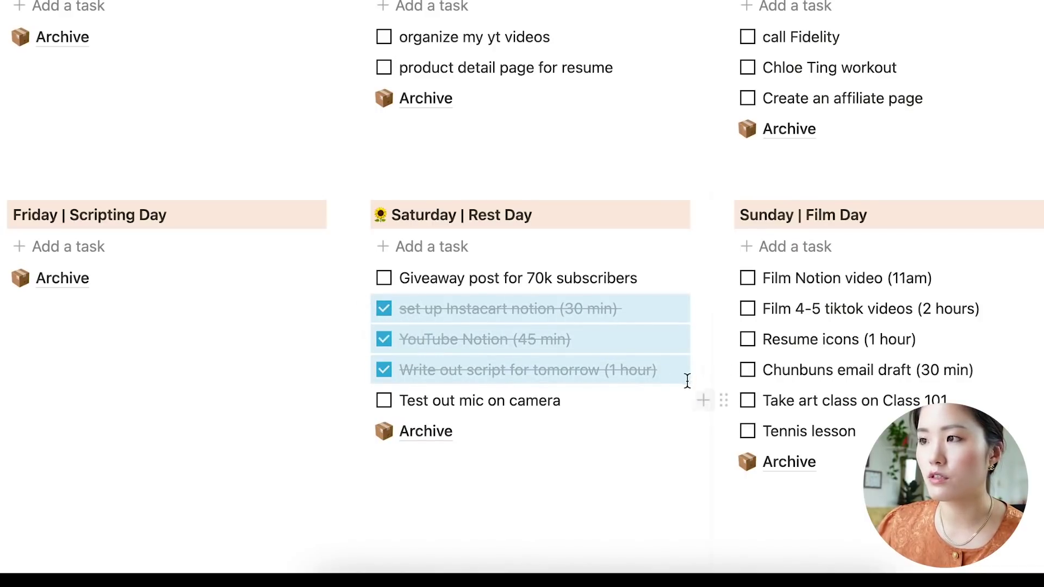
drag(358, 306, 415, 438)
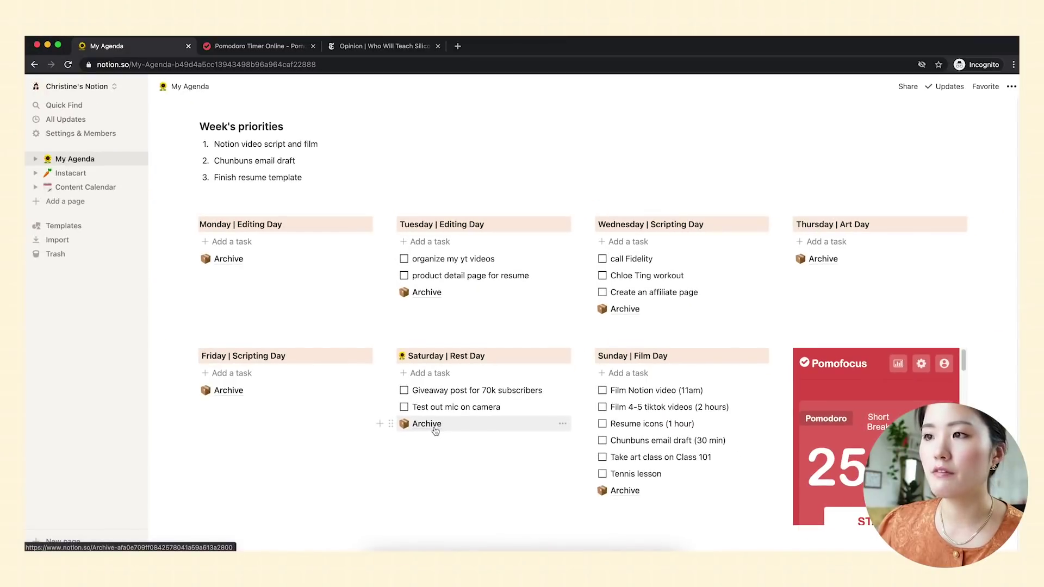
click(435, 430)
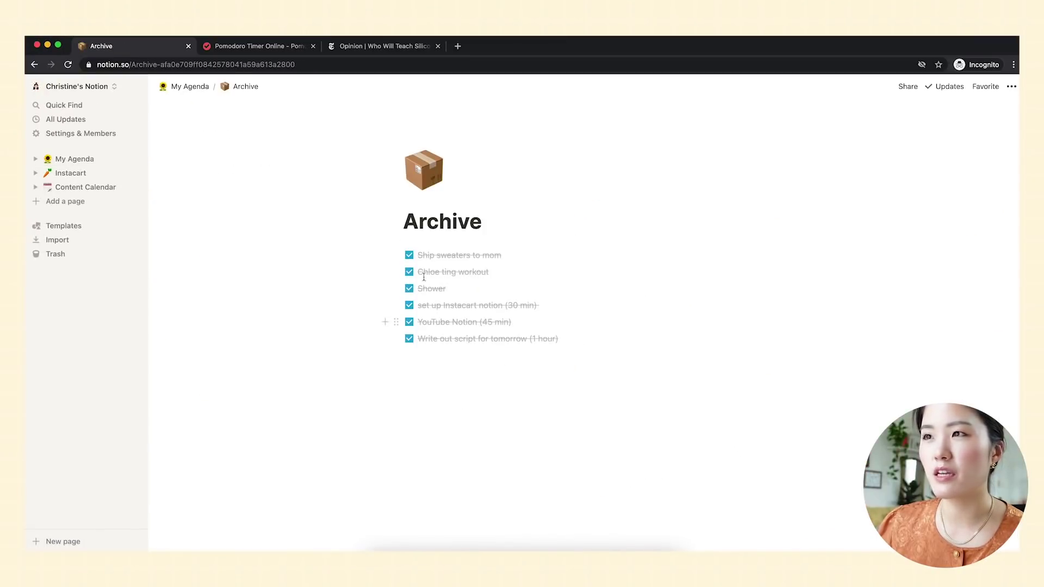
click(190, 87)
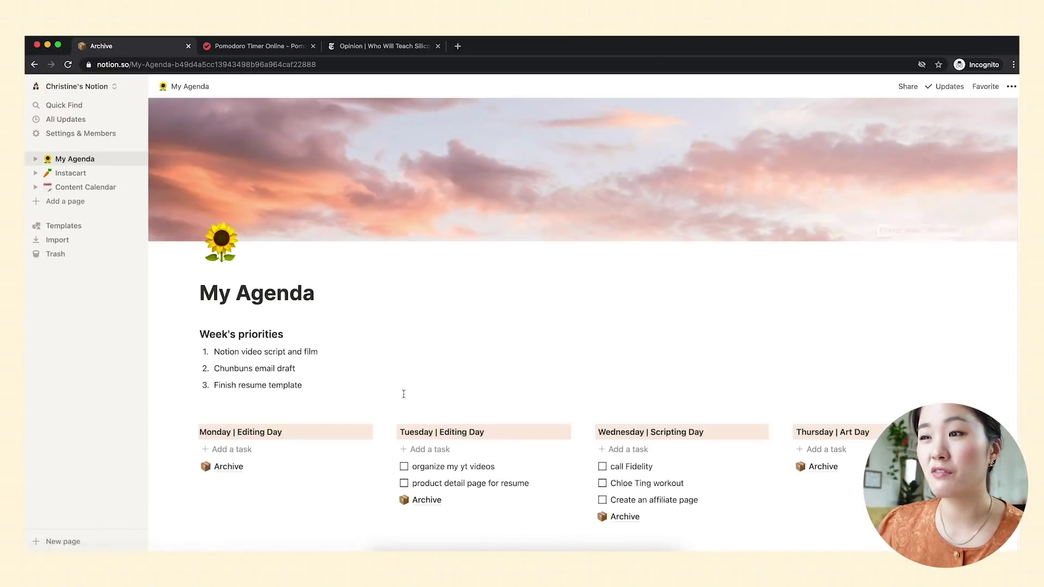
scroll(413, 392, down, 4)
triple_click(633, 363)
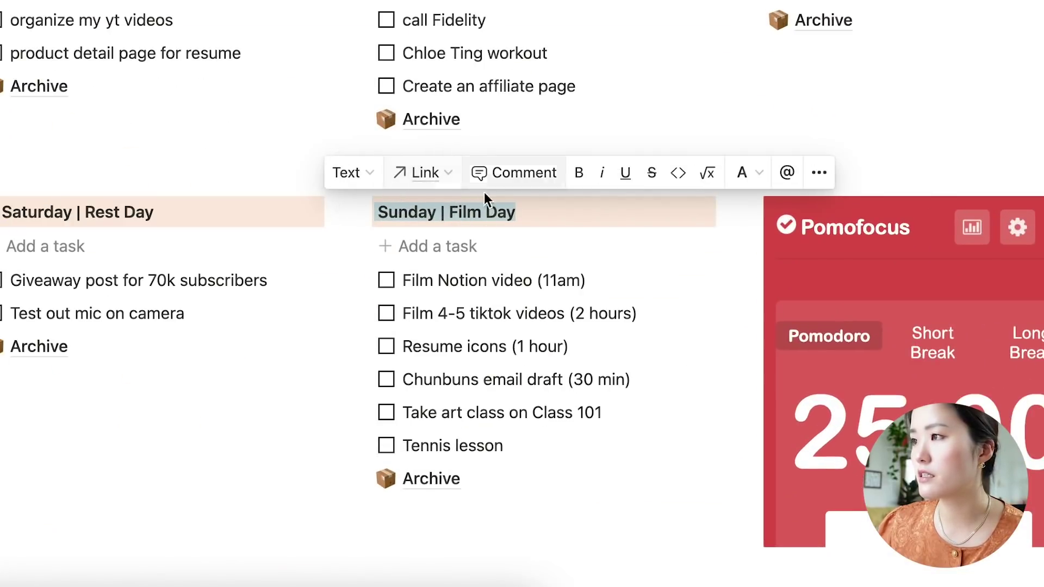
click(360, 212)
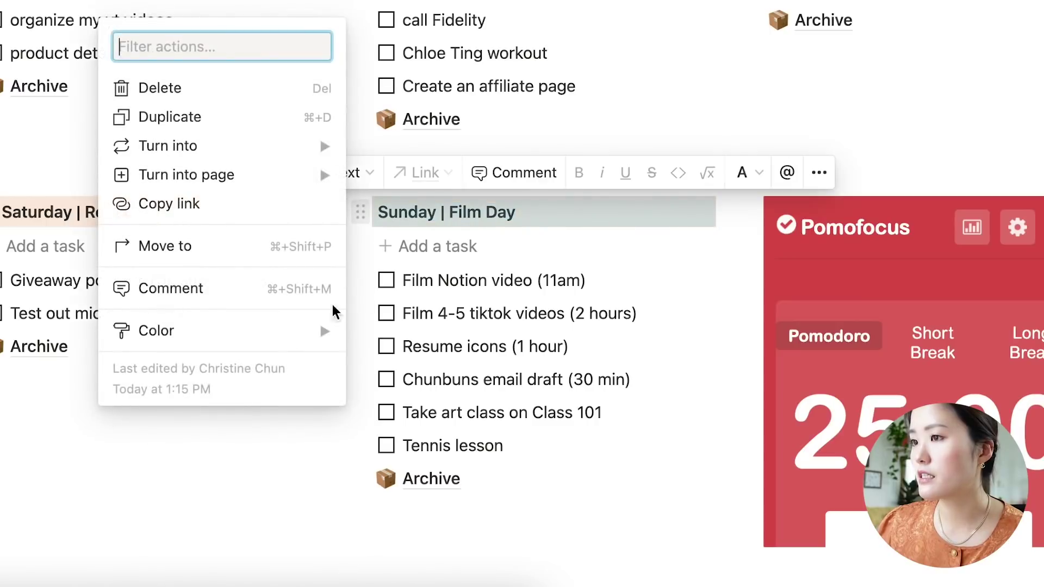
mouse_move(288, 334)
scroll(442, 429, down, 2)
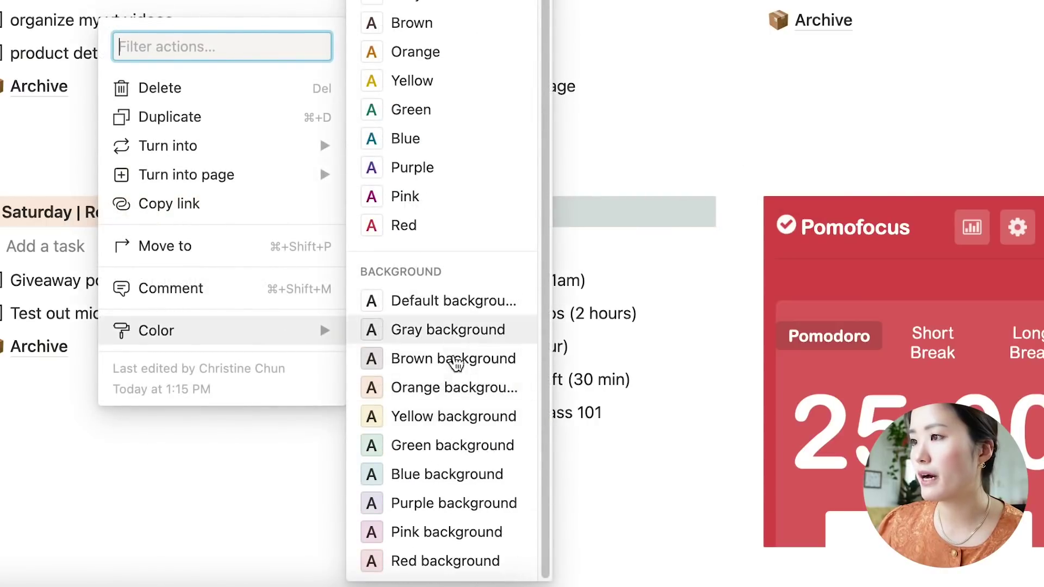
scroll(473, 386, up, 2)
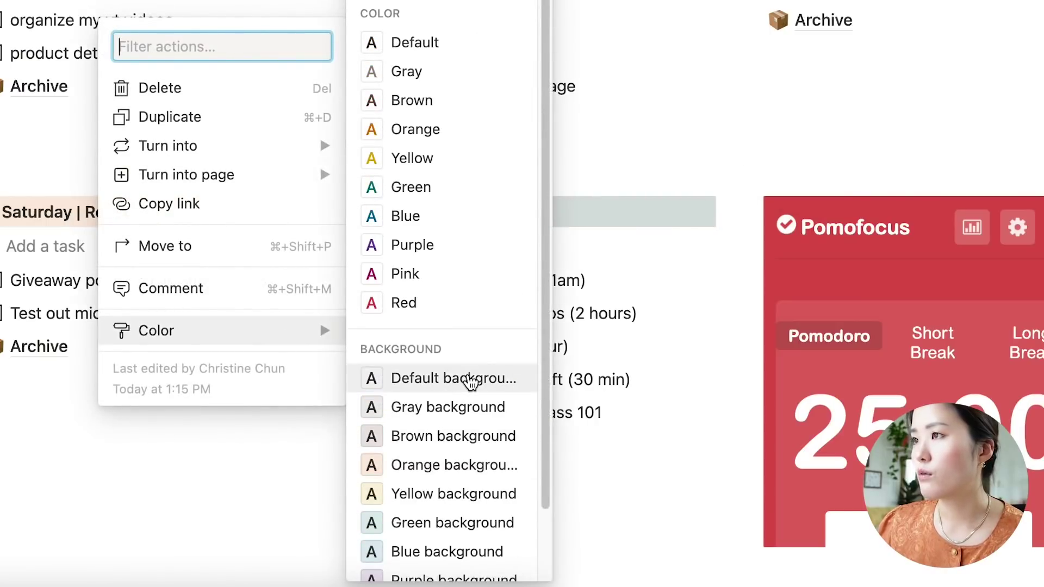
click(650, 212)
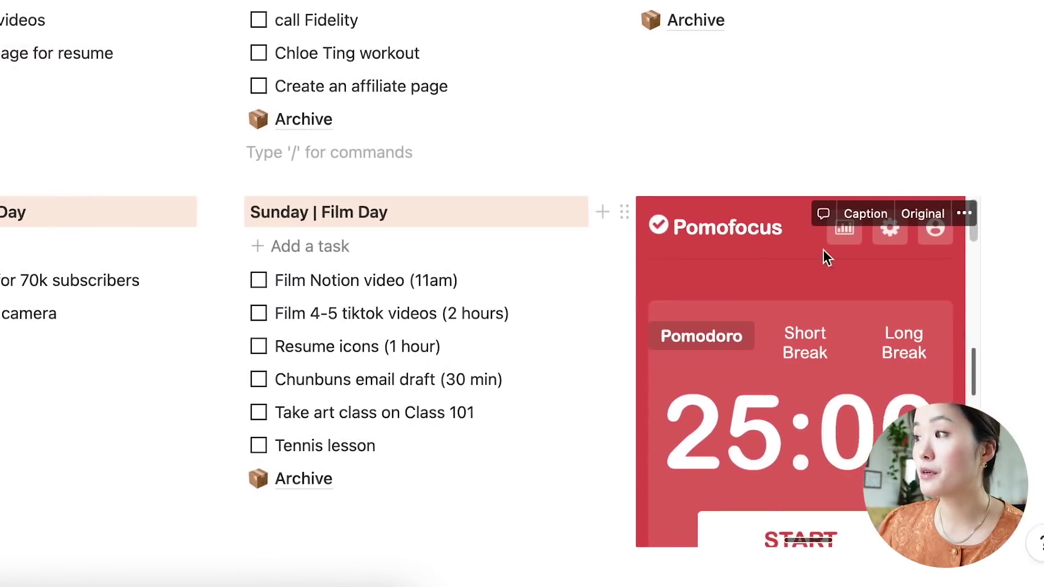
click(1030, 325)
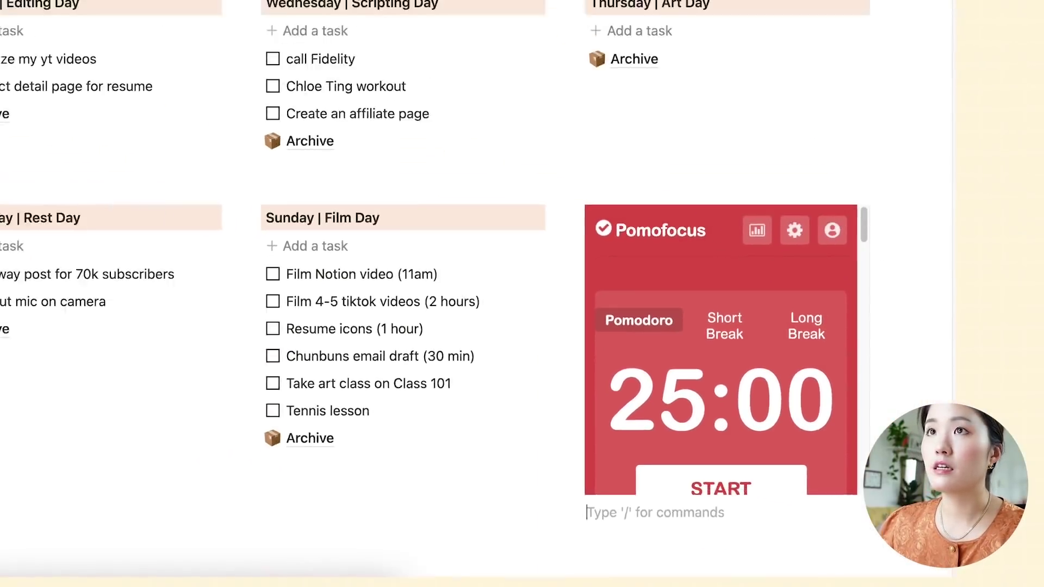
click(261, 47)
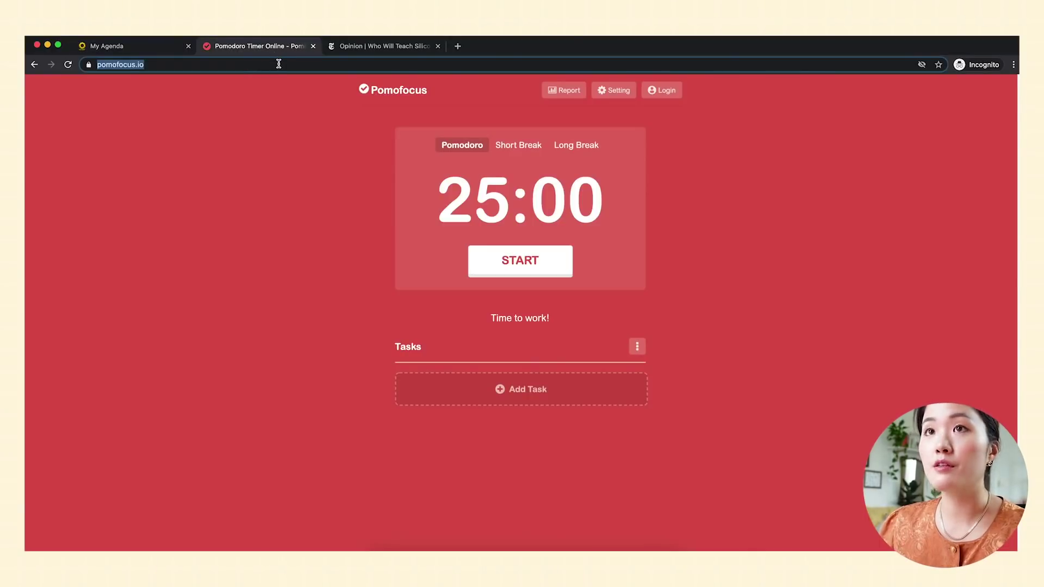
Paste the pomofocus.io link on My Agenda as an embed and drag it beside Week's priorities.
click(152, 46)
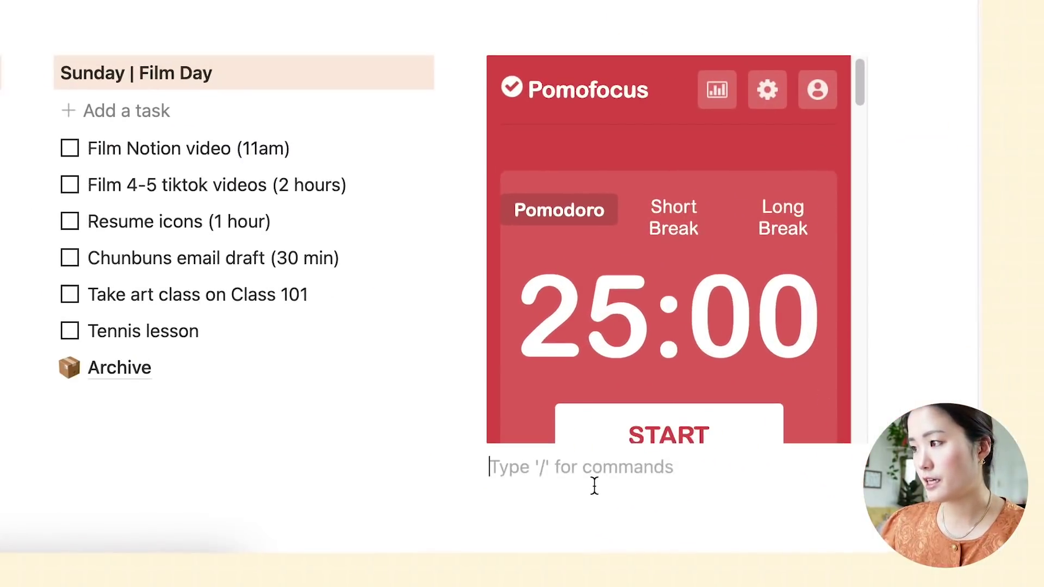
text(https://pomofocus.io/)
click(750, 538)
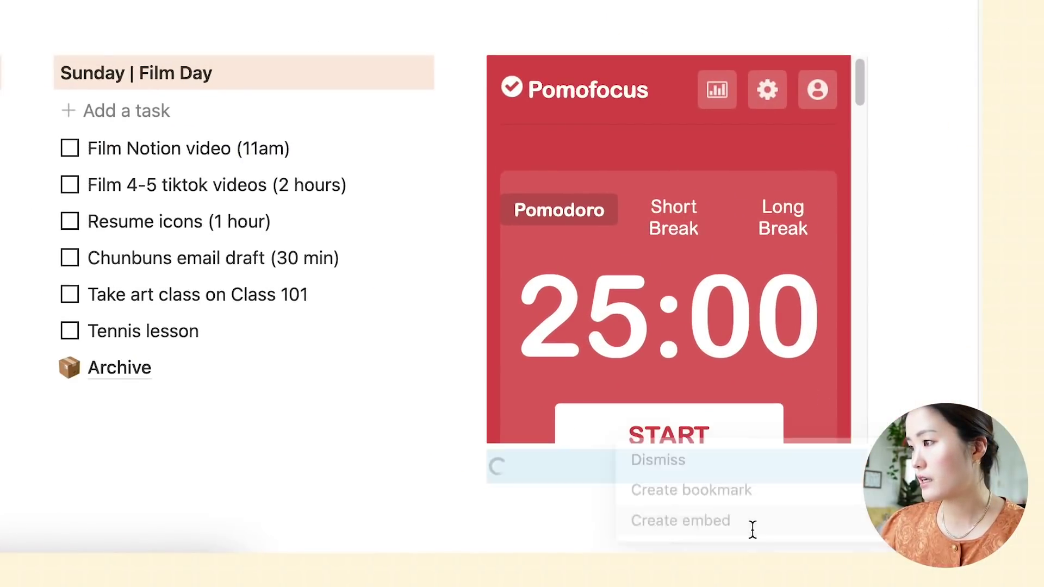
scroll(893, 335, down, 1)
scroll(894, 336, down, 5)
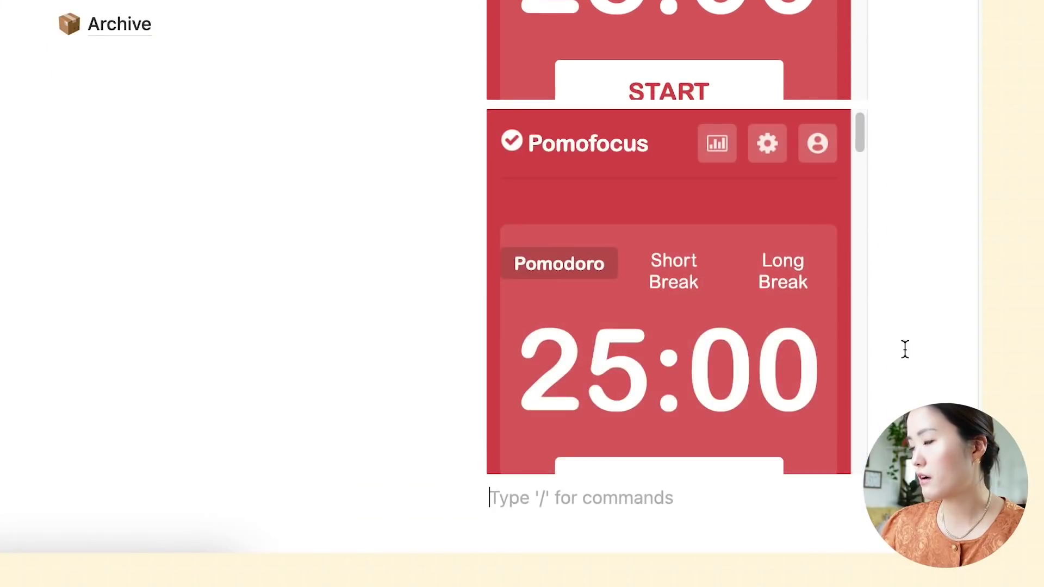
scroll(929, 317, up, 1)
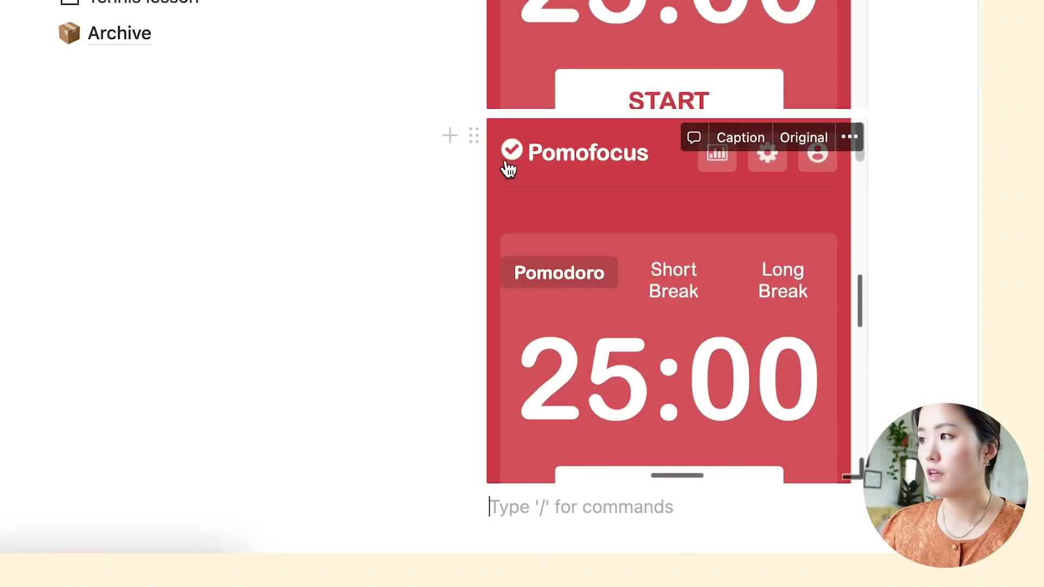
drag(473, 132, 0, 0)
scroll(368, 305, up, 5)
drag(371, 300, 562, 288)
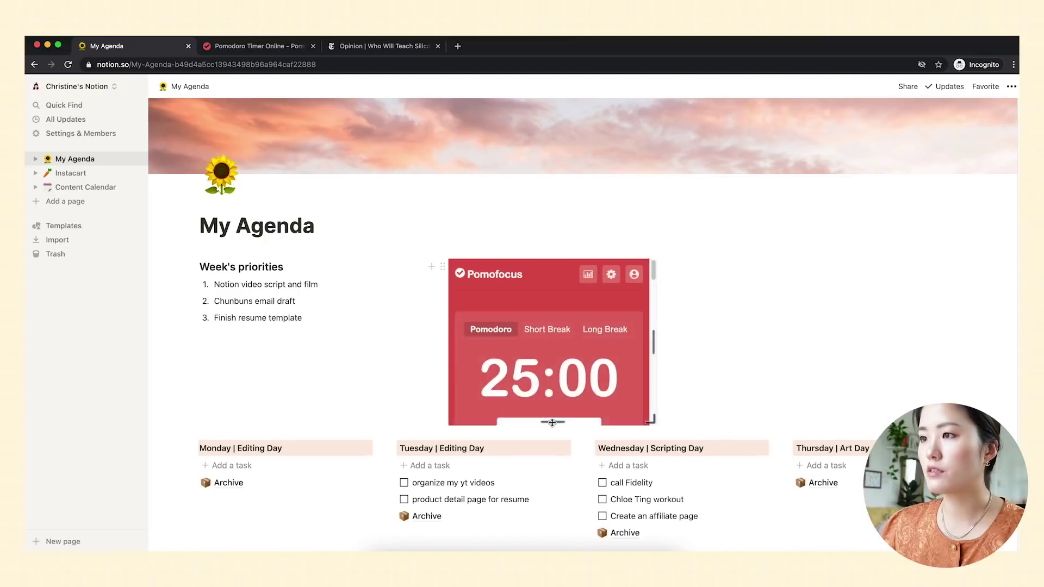
Shrink the Pomofocus embed's height and width, then add an empty line below the day columns.
drag(553, 420, 553, 401)
scroll(581, 346, down, 3)
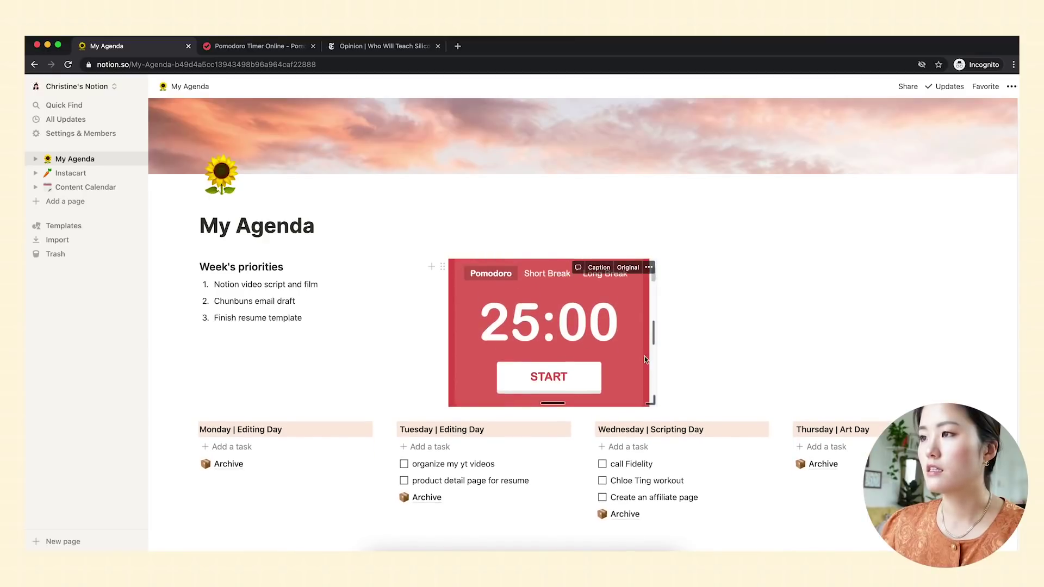
drag(651, 339, 617, 339)
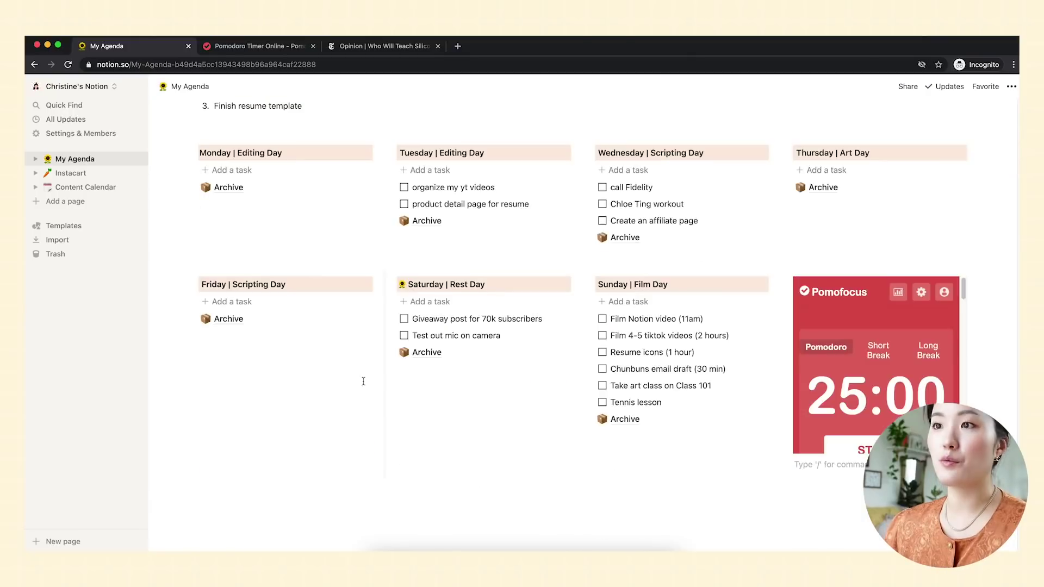
click(256, 473)
click(250, 500)
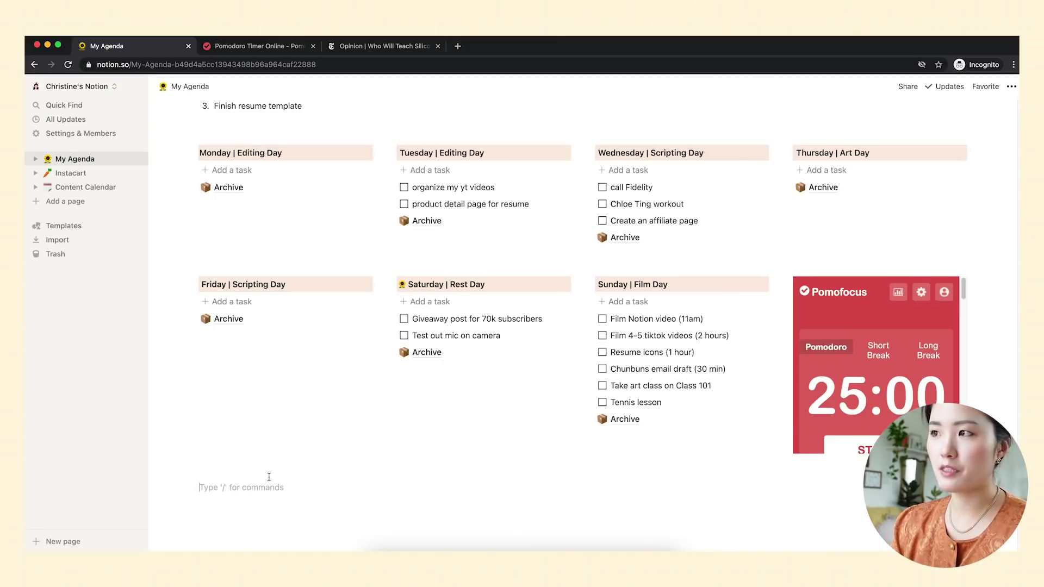
Add a 'Meal Plan' Heading 2 below the day columns.
text(/h2)
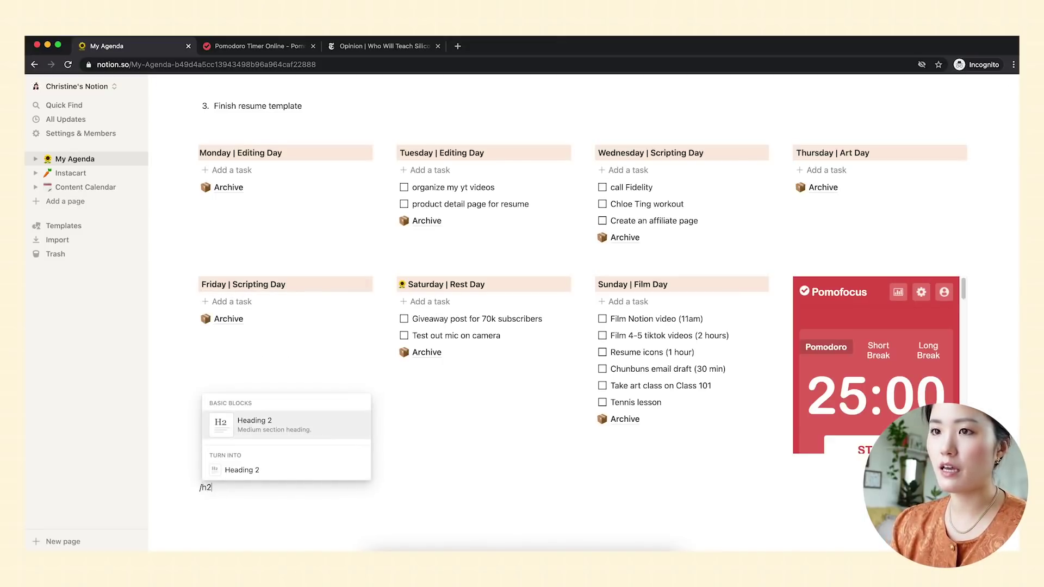
key(Return)
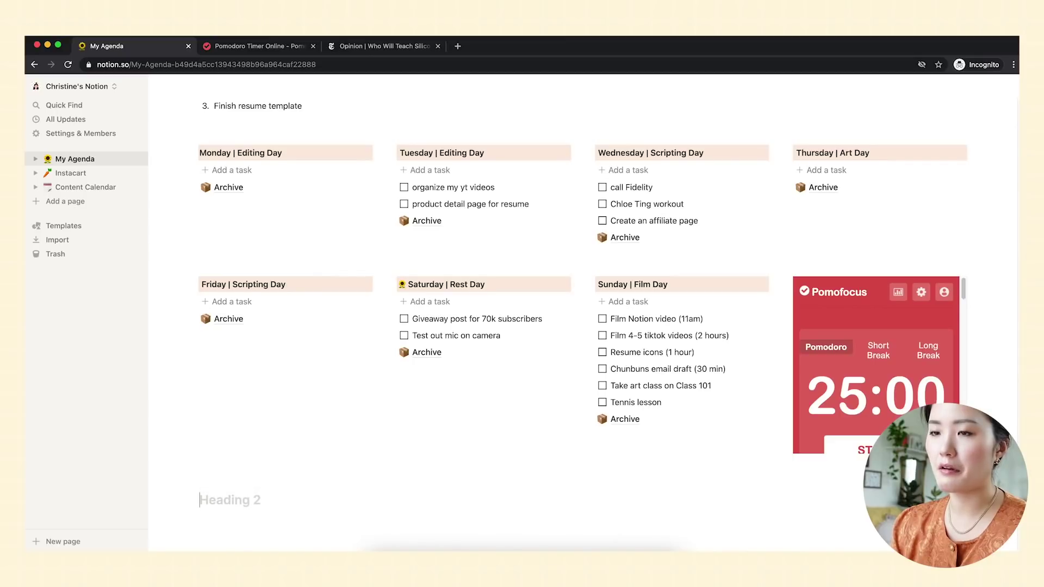
text(Meal Plan)
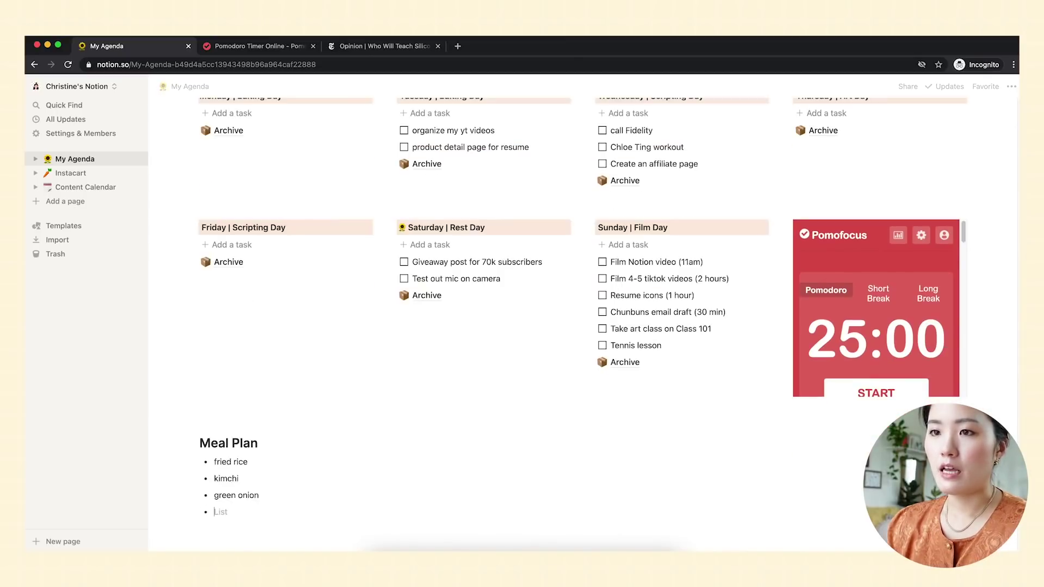
key(Return)
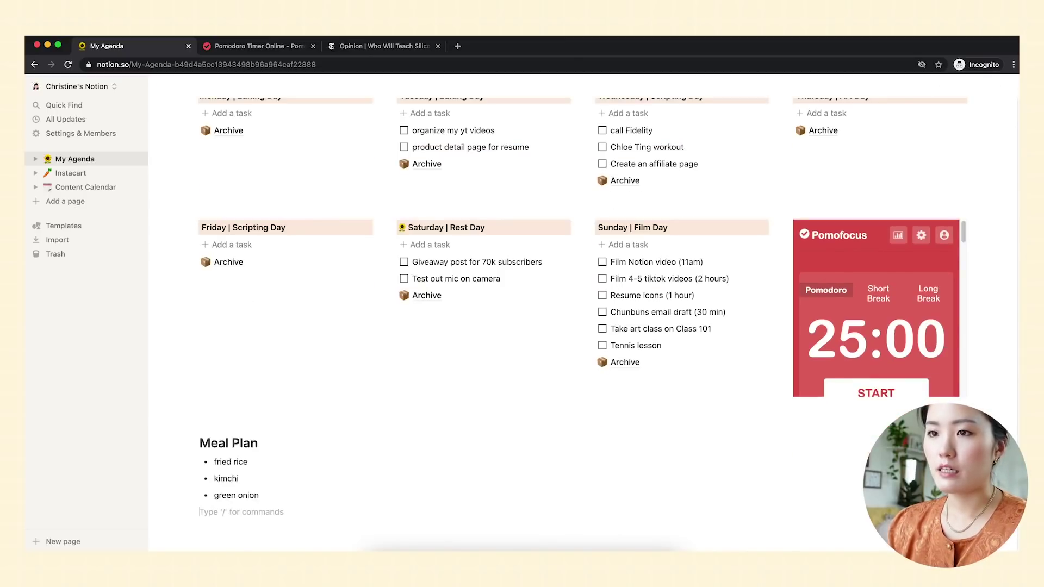
Add a 'Workout Plan' Heading 2 with a 'chloe ting day 1' bullet and further bullets.
text(/h2)
key(Return)
text(W)
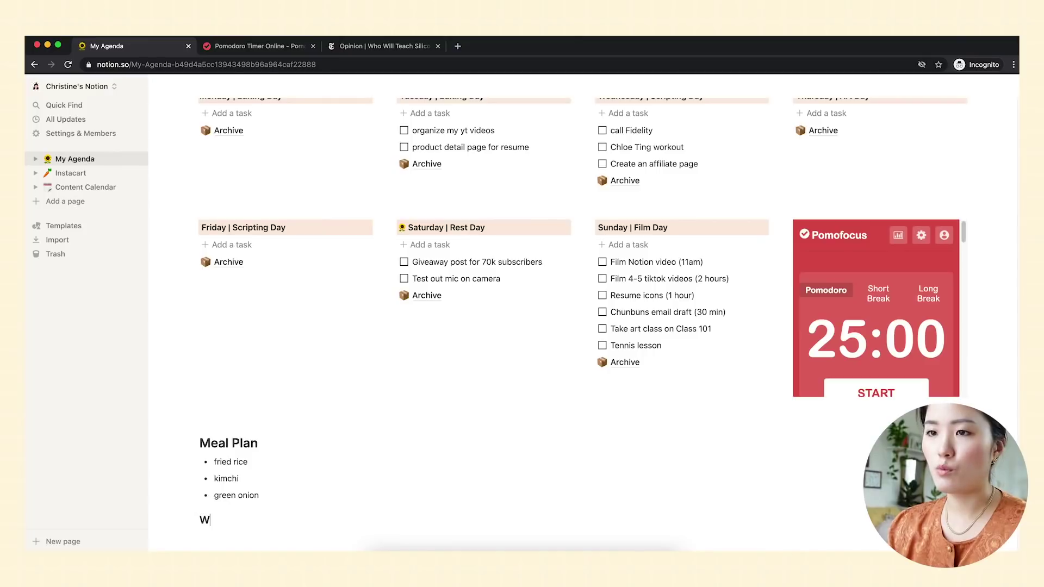
text(orkout Plan)
key(Return)
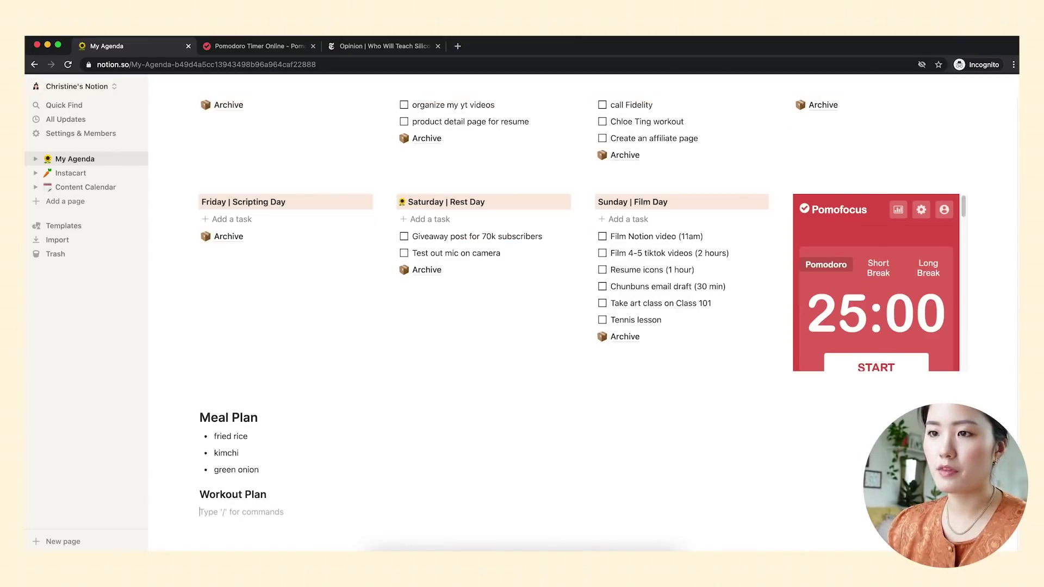
text(-)
text(chloe ting day 1)
key(Return)
text(chloe ting ay2)
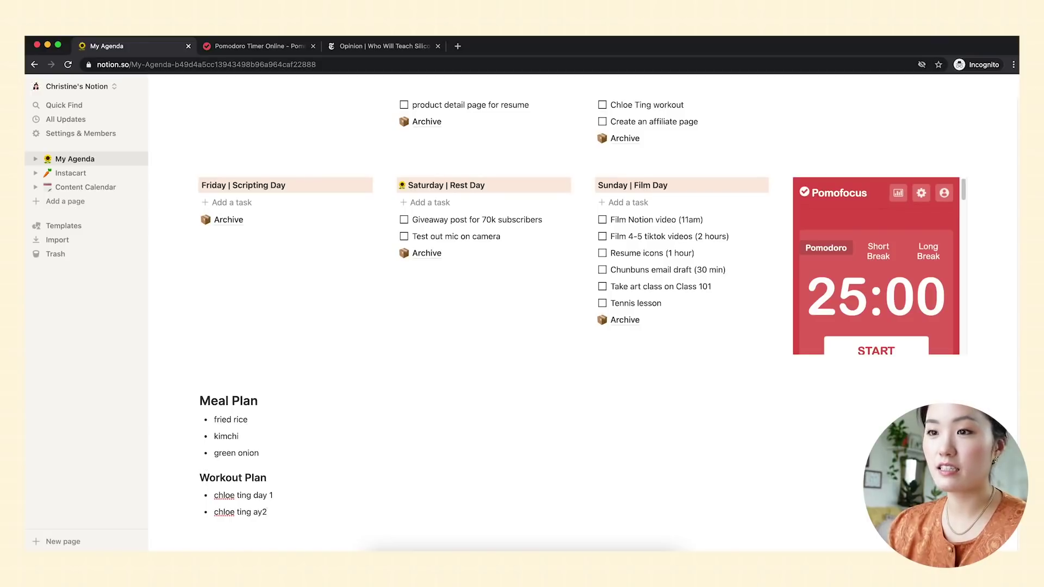
key(Return)
Move the Workout Plan heading and bullets into a column right of Meal Plan.
drag(314, 498, 391, 478)
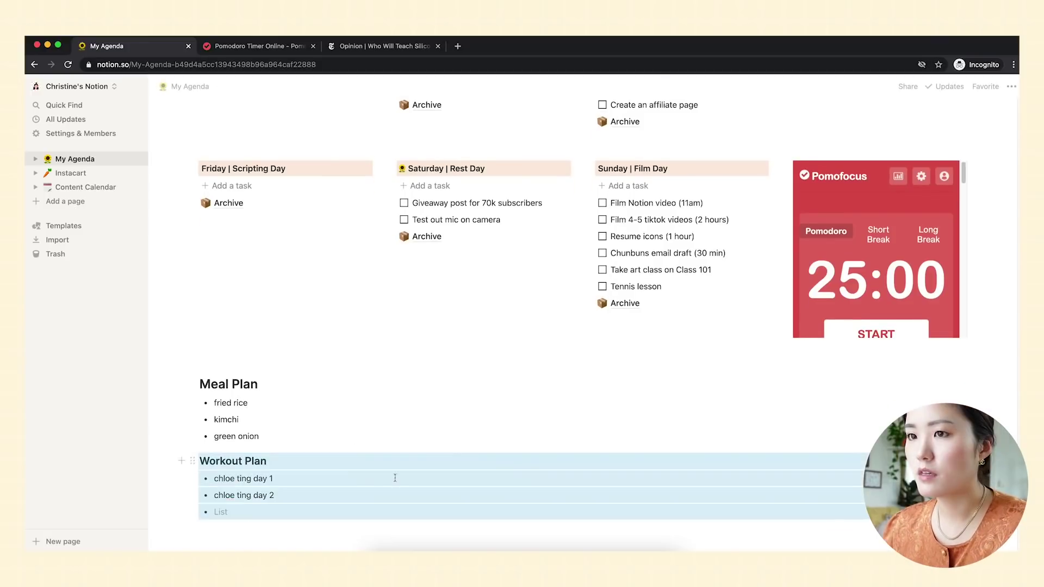
click(350, 534)
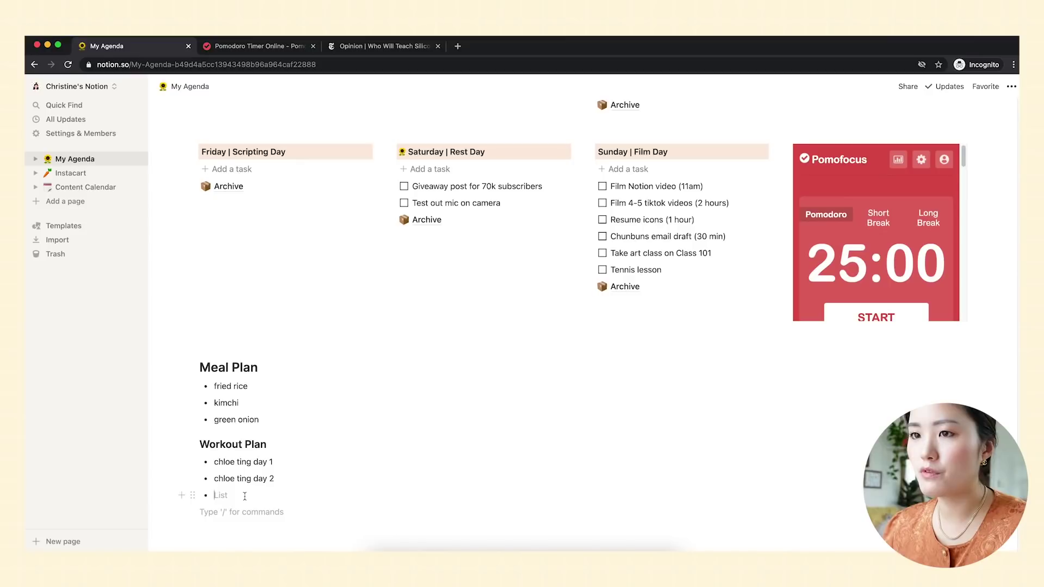
drag(245, 497, 975, 360)
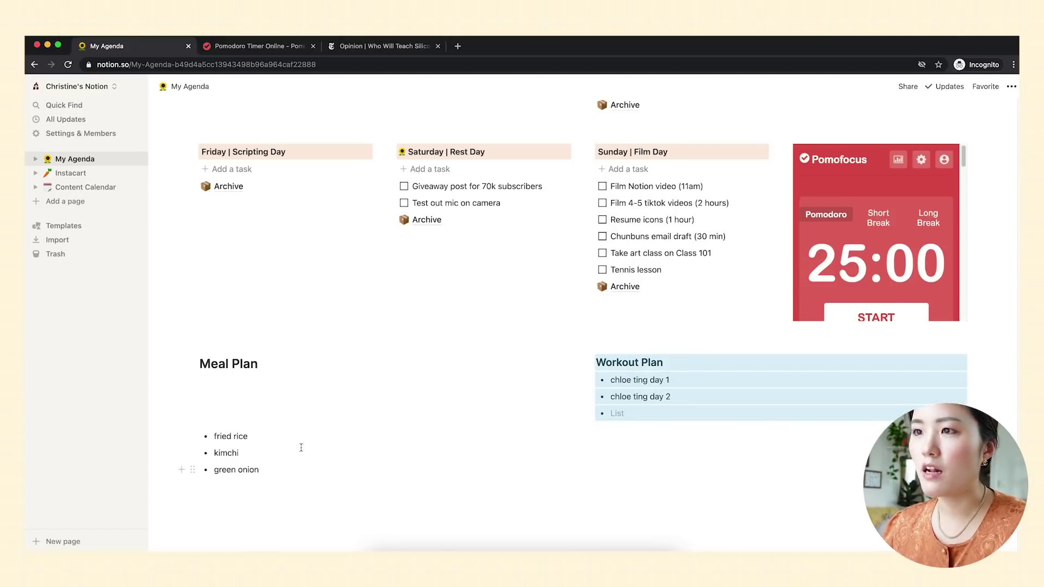
Move the food bullets back up under the Meal Plan heading.
click(247, 414)
drag(255, 415, 228, 451)
click(289, 490)
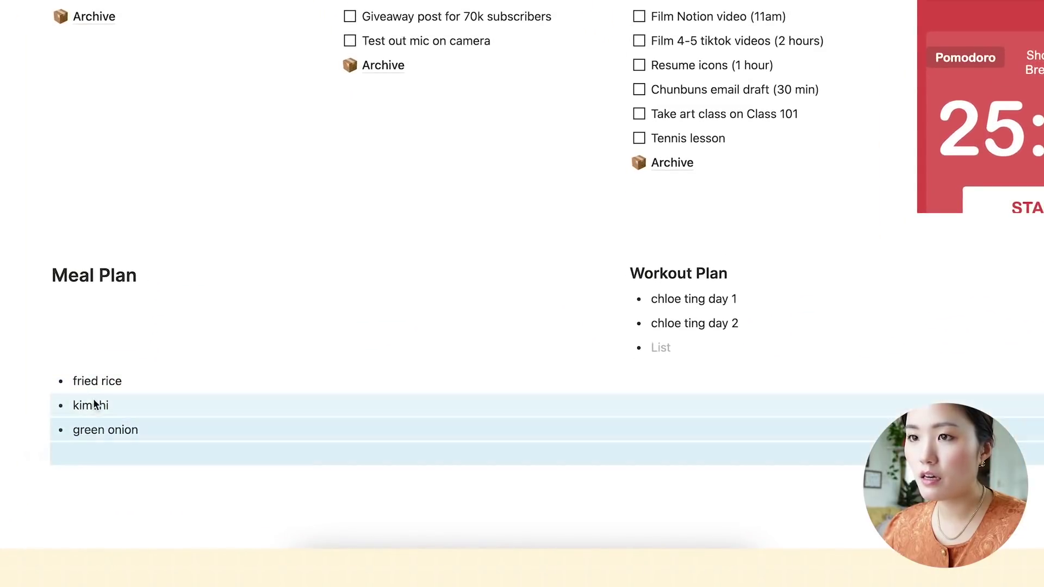
drag(94, 405, 71, 293)
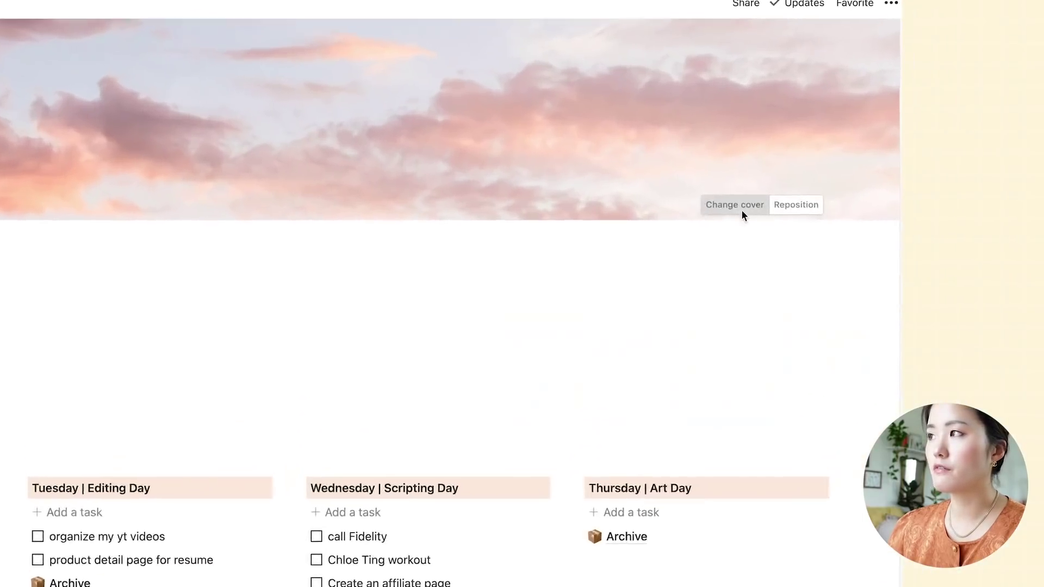
Set a 'cookies' Unsplash photo as the My Agenda cover, then go to the Instacart page.
click(735, 205)
click(658, 235)
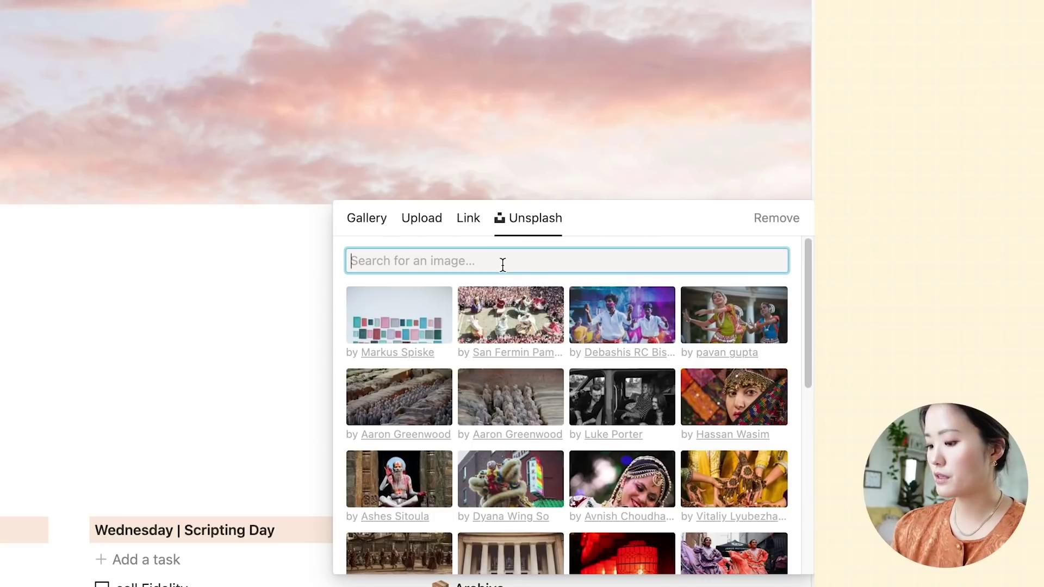
text(cookies)
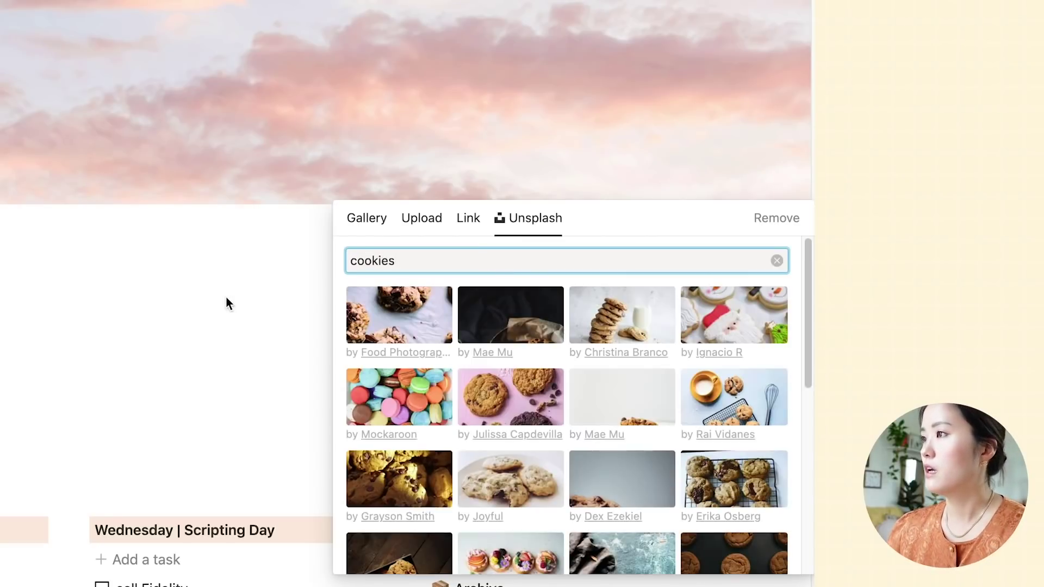
click(735, 483)
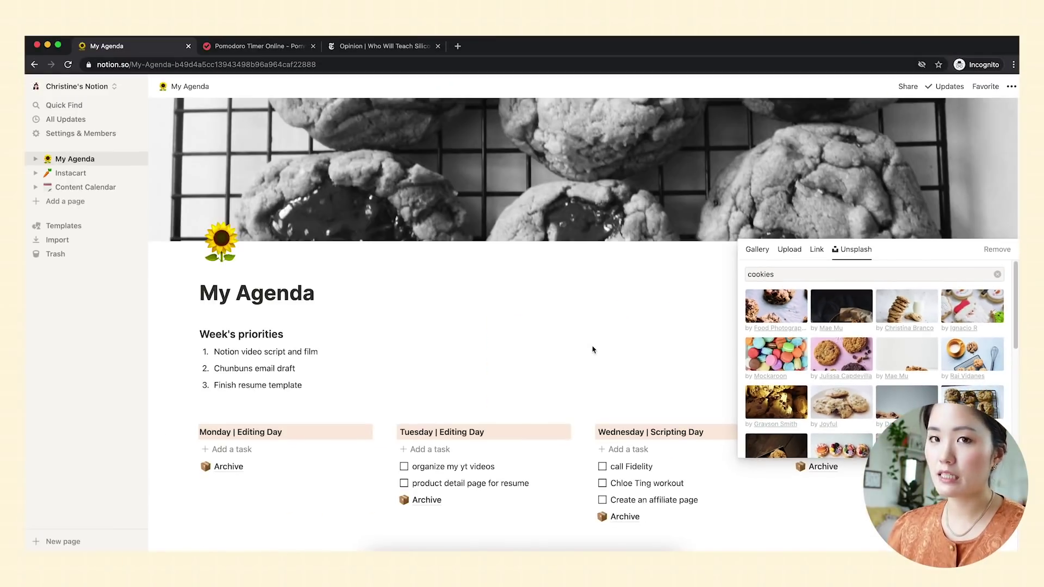
click(593, 349)
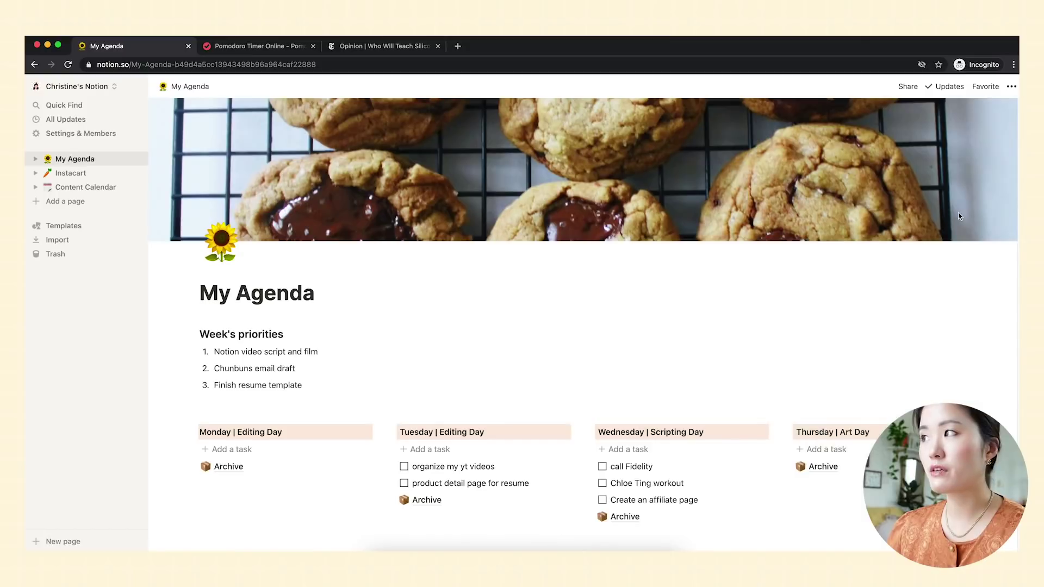
mouse_move(949, 232)
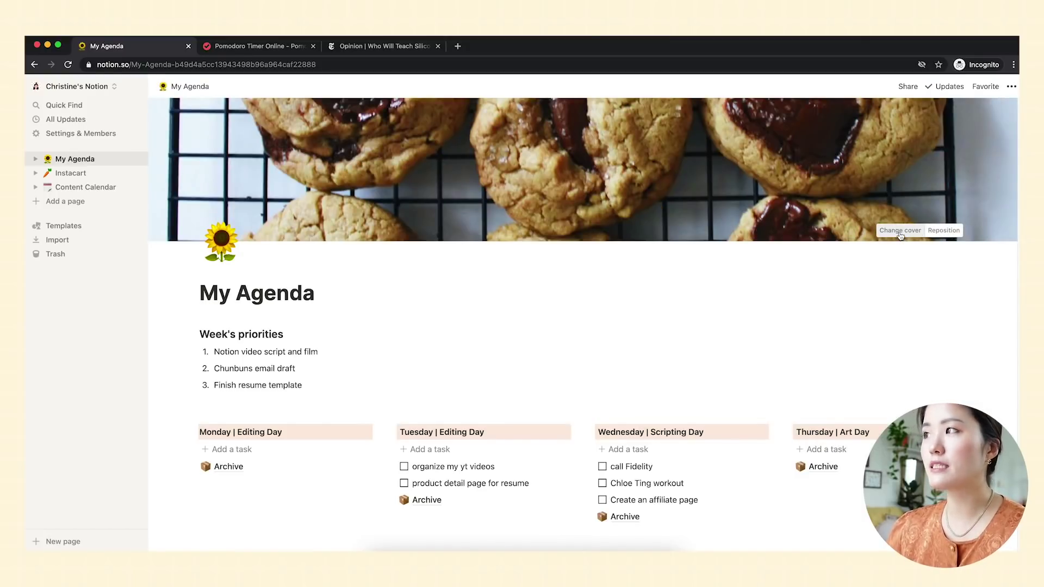
click(73, 173)
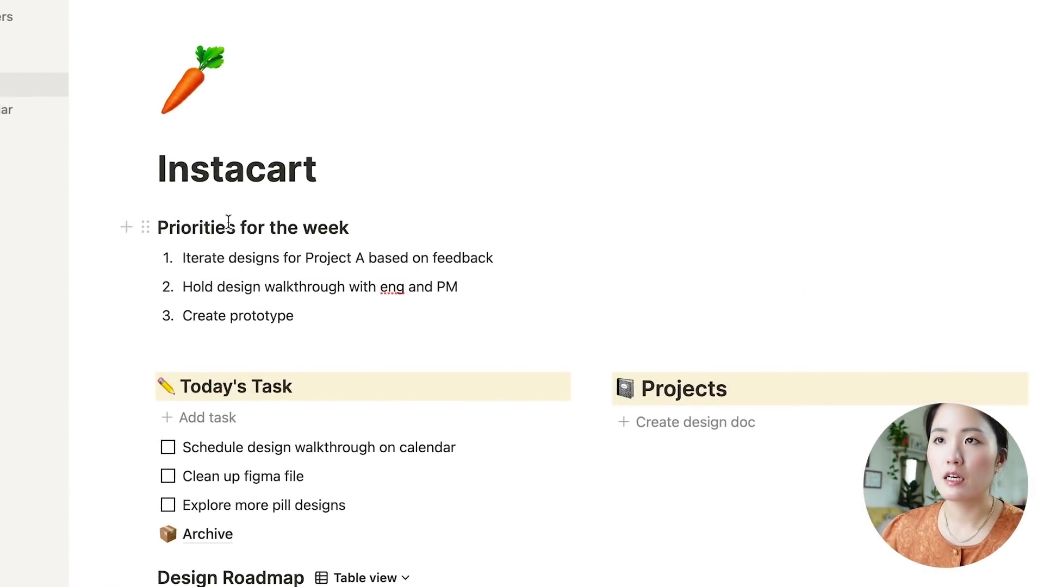
triple_click(200, 229)
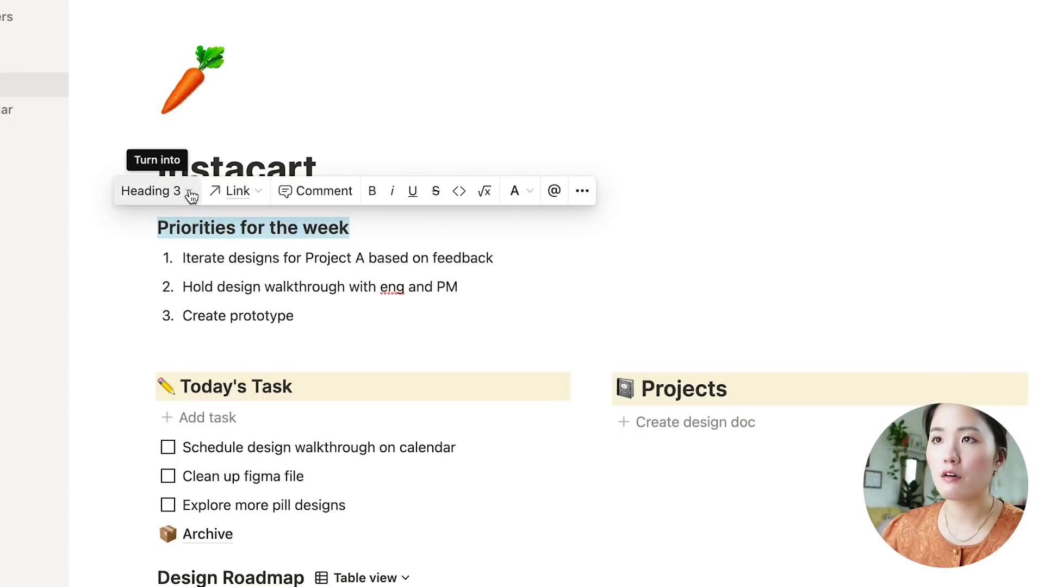
click(191, 193)
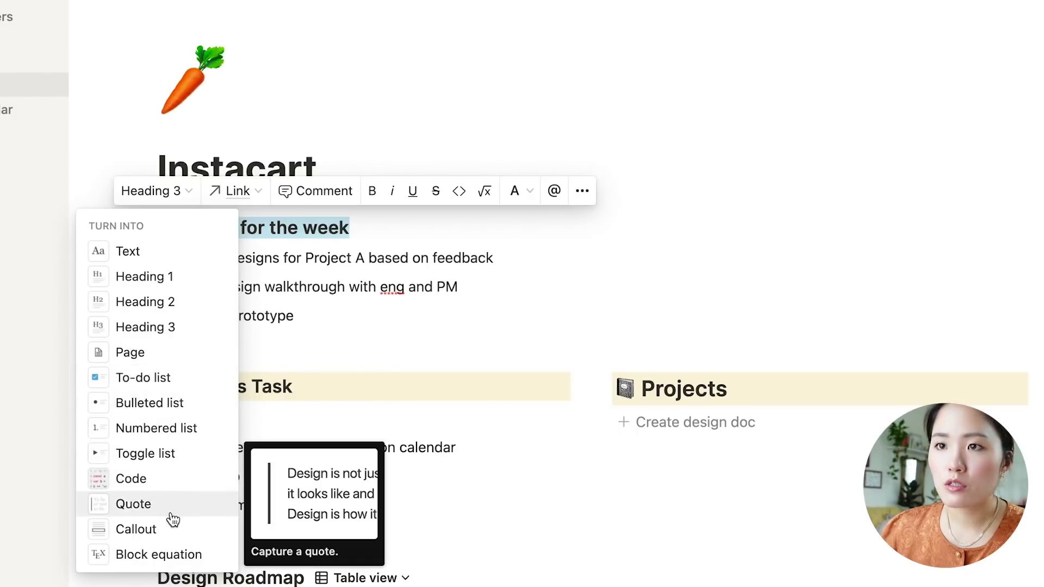
click(168, 528)
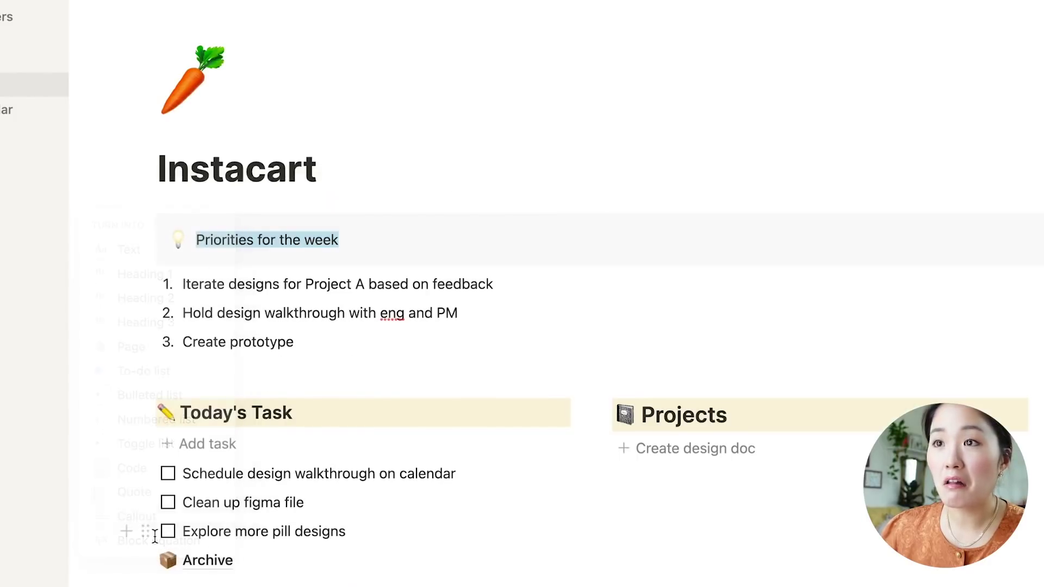
click(578, 230)
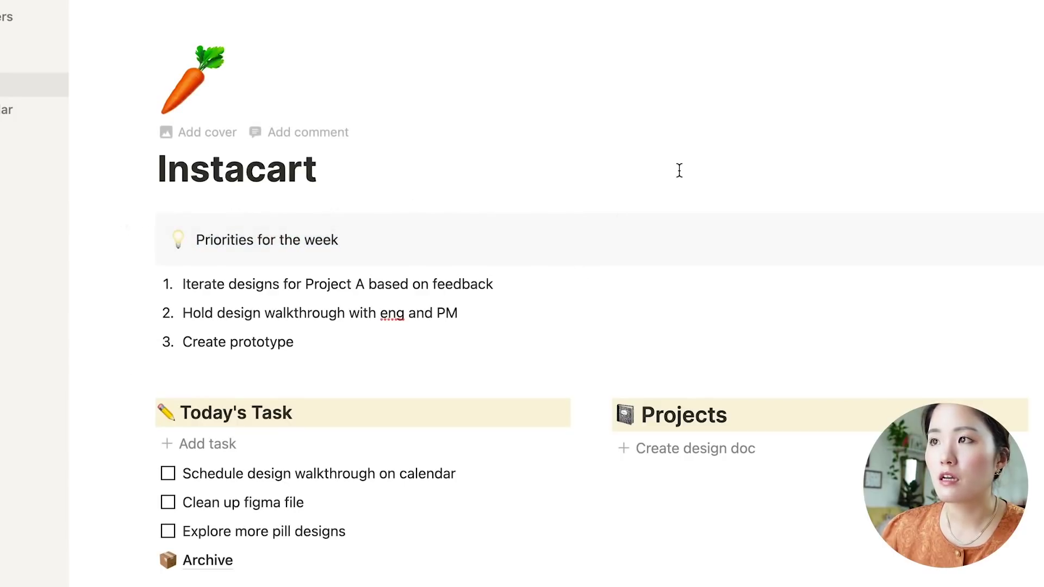
click(178, 240)
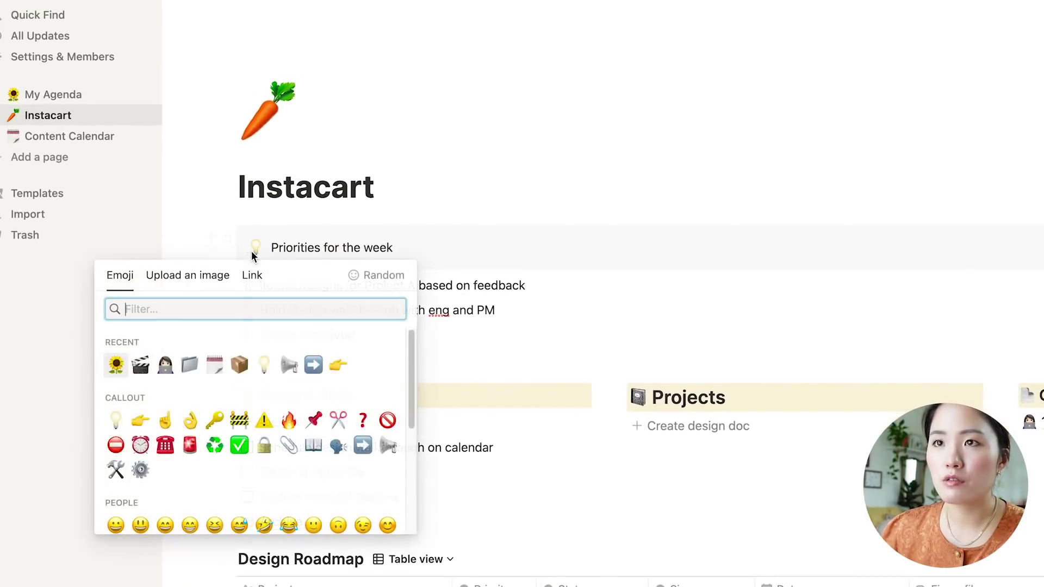
click(190, 365)
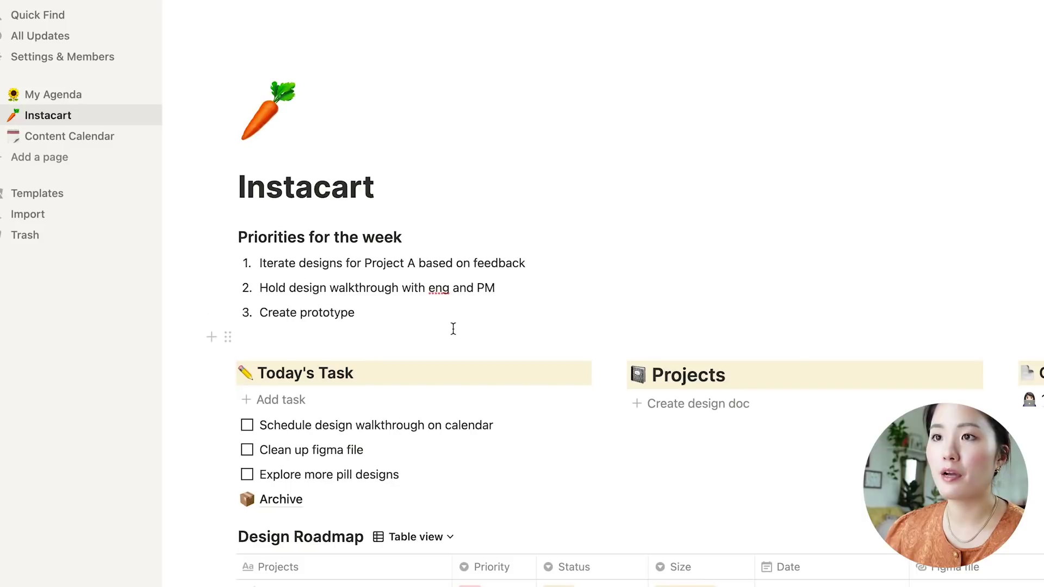
Scroll to Projects on Instacart and use 'Create design doc' to add a new entry.
scroll(530, 339, down, 1)
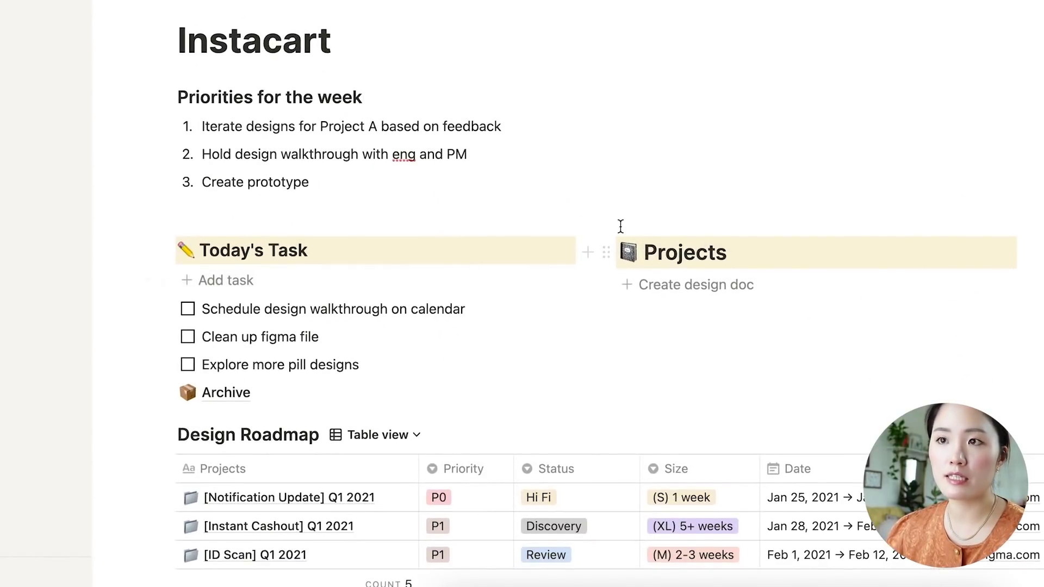
scroll(620, 226, down, 2)
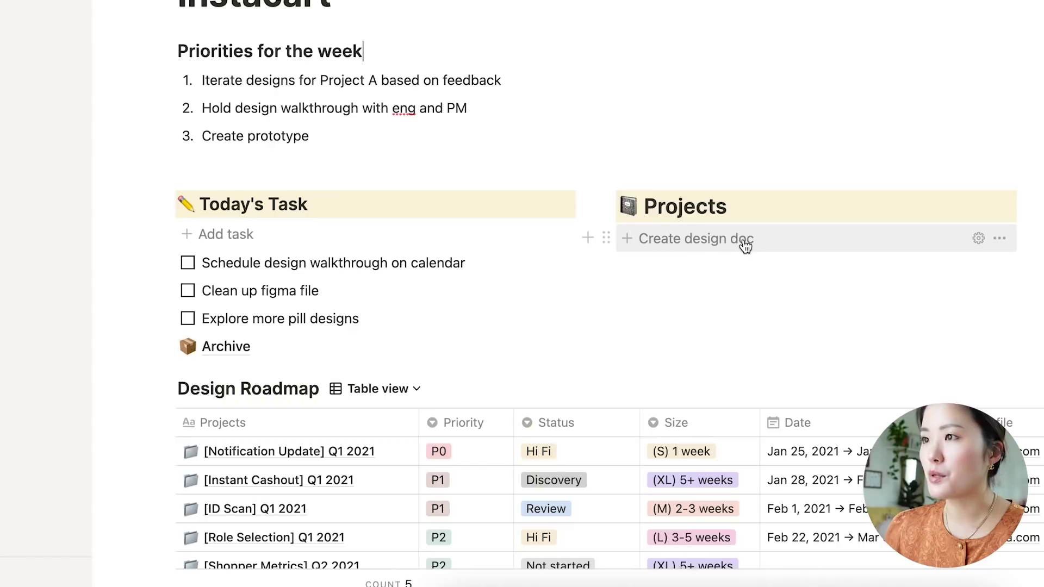
click(753, 242)
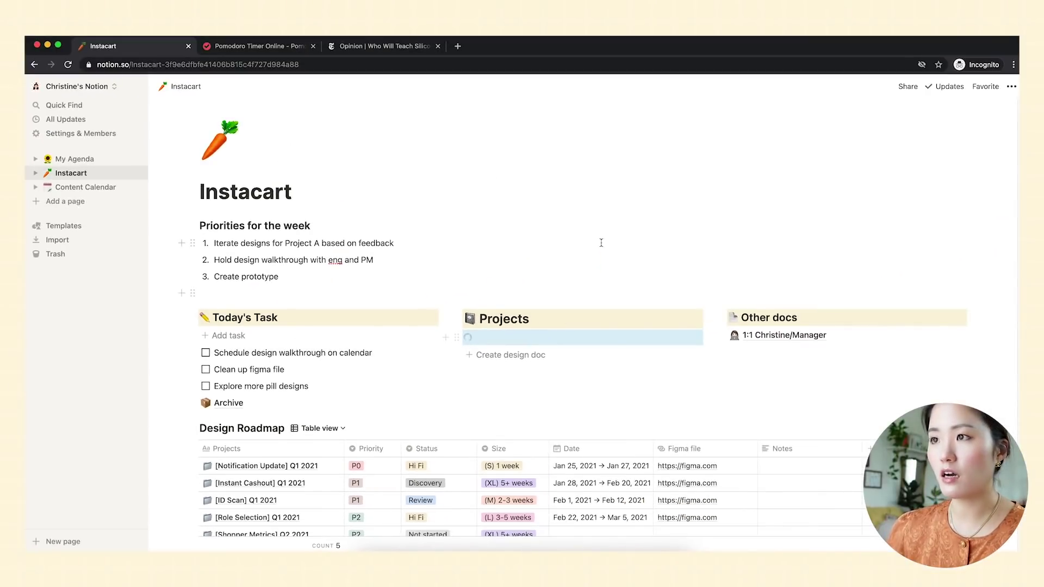
Open the new design doc and replace 'Project name' in the title with 'Instant Cashout'.
click(582, 336)
scroll(846, 246, down, 1)
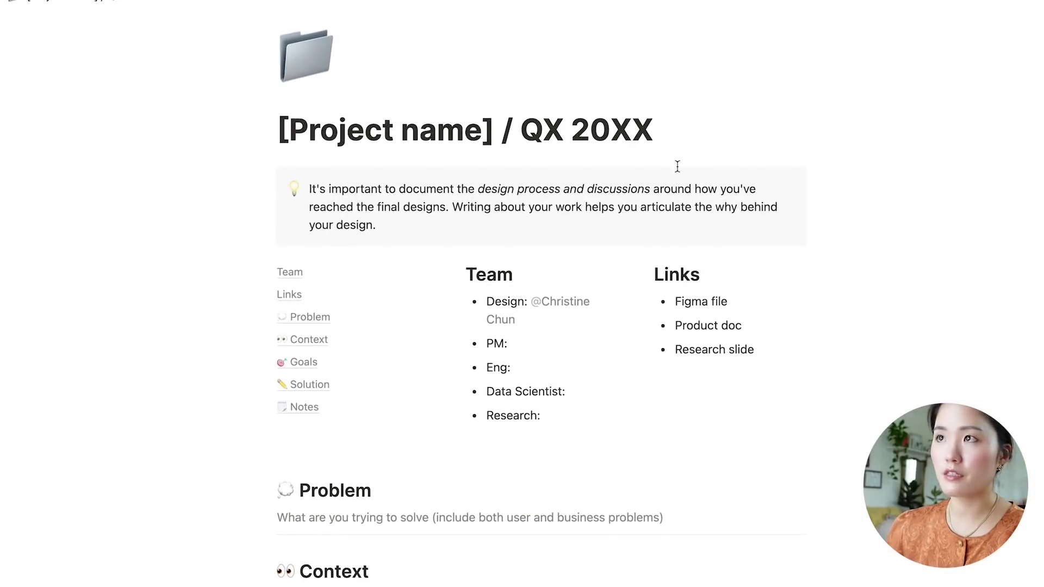
drag(482, 131, 295, 132)
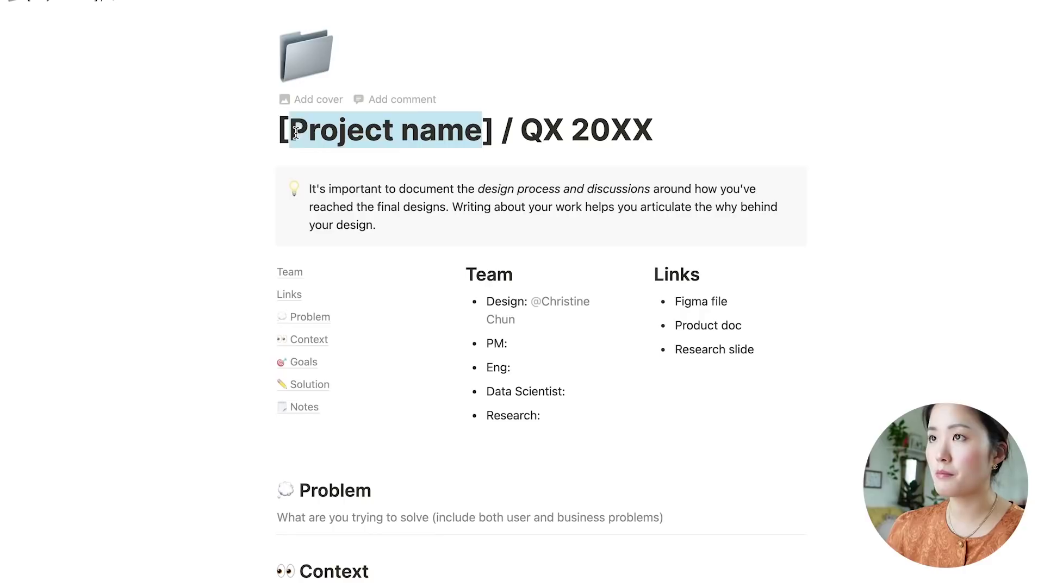
text(Instan)
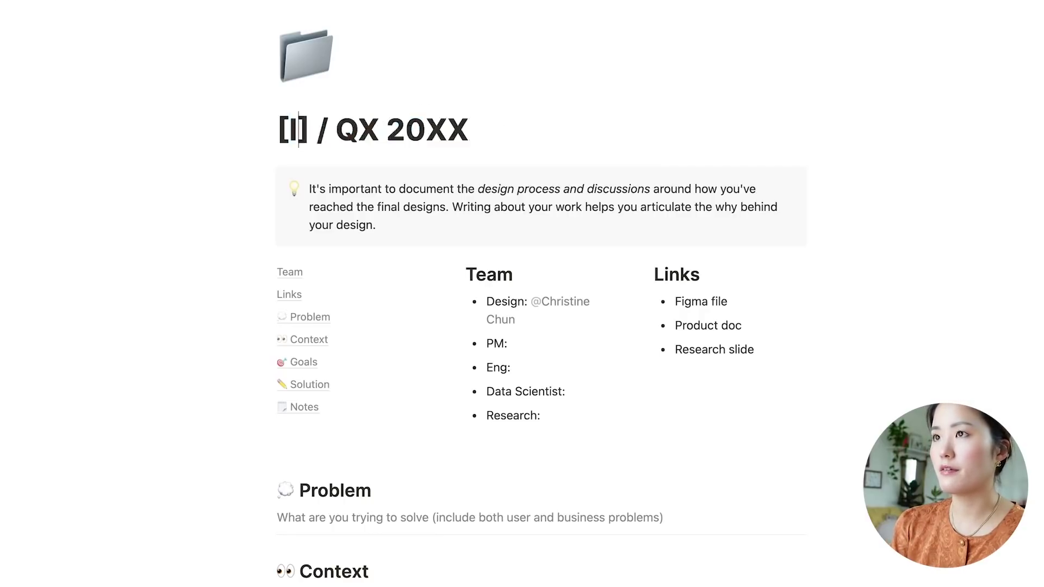
text(t CAshout)
key(BackSpace)
key(BackSpace)
key(BackSpace)
key(BackSpace)
key(BackSpace)
key(BackSpace)
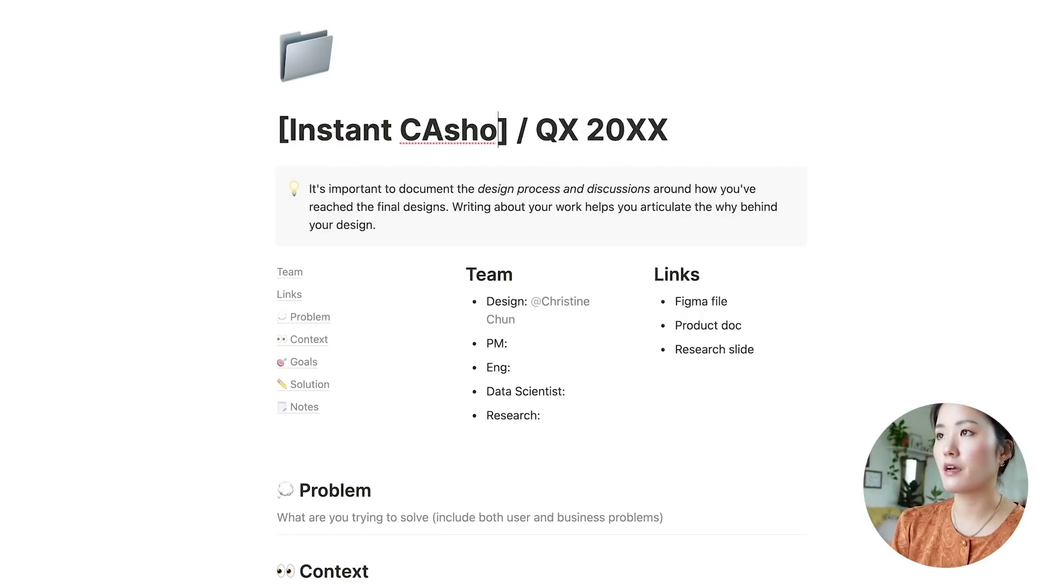
text(ashout)
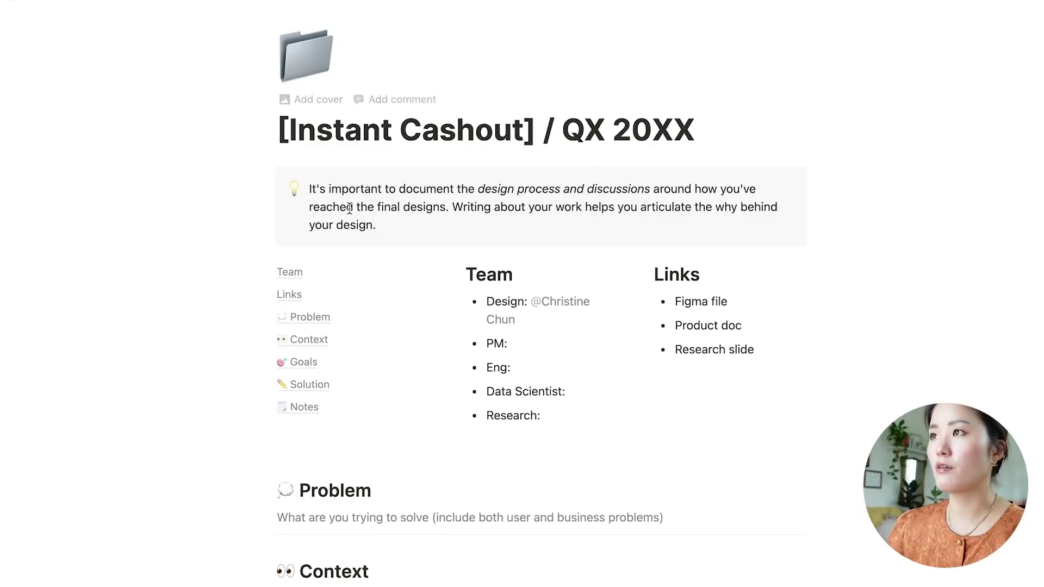
Change the title's quarter to Q3 and the year to 2021.
click(744, 129)
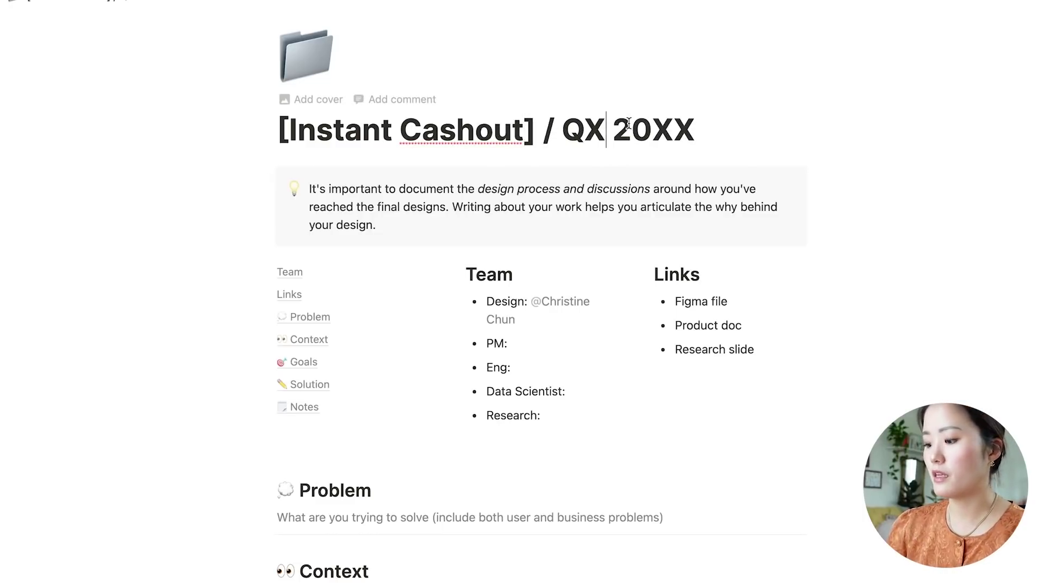
key(BackSpace)
text(3)
click(736, 135)
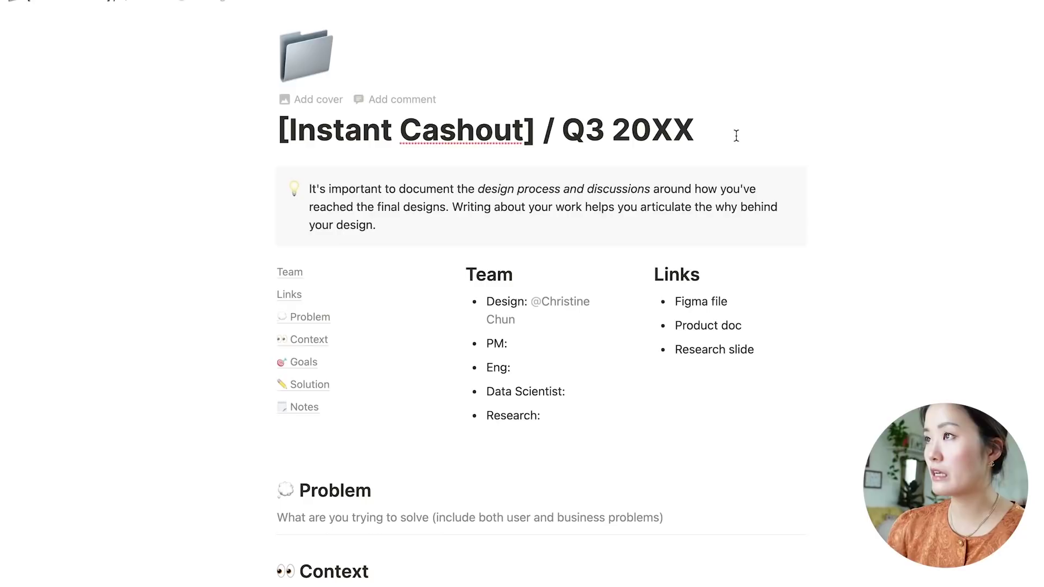
key(BackSpace)
key(BackSpace)
text(21)
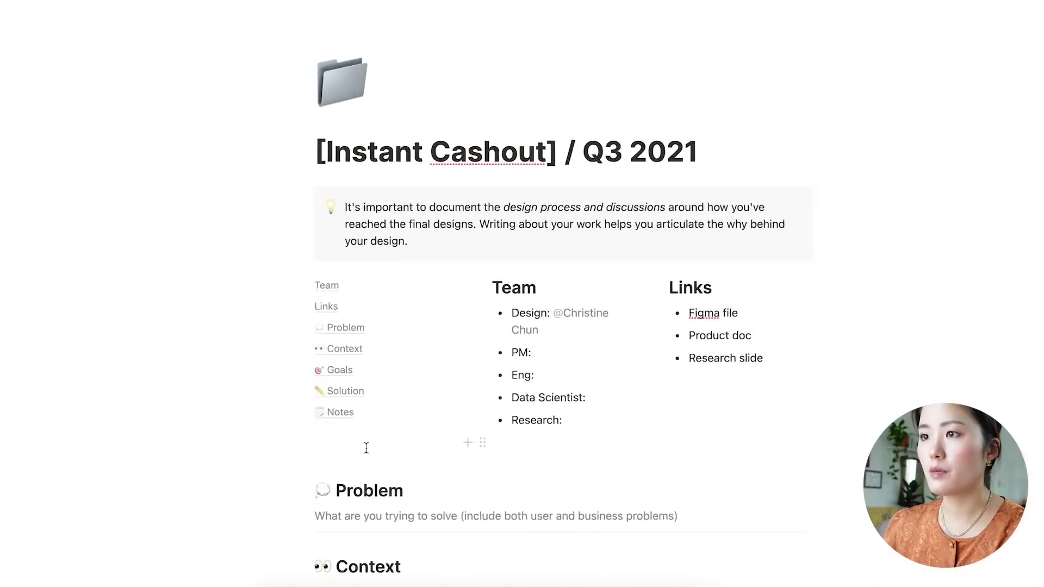
click(357, 437)
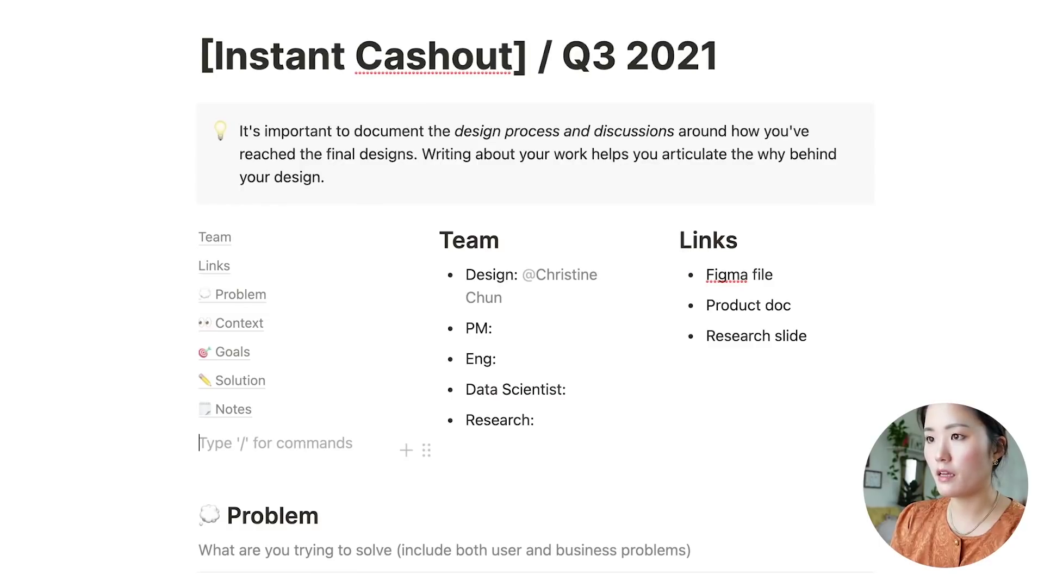
text(/table of)
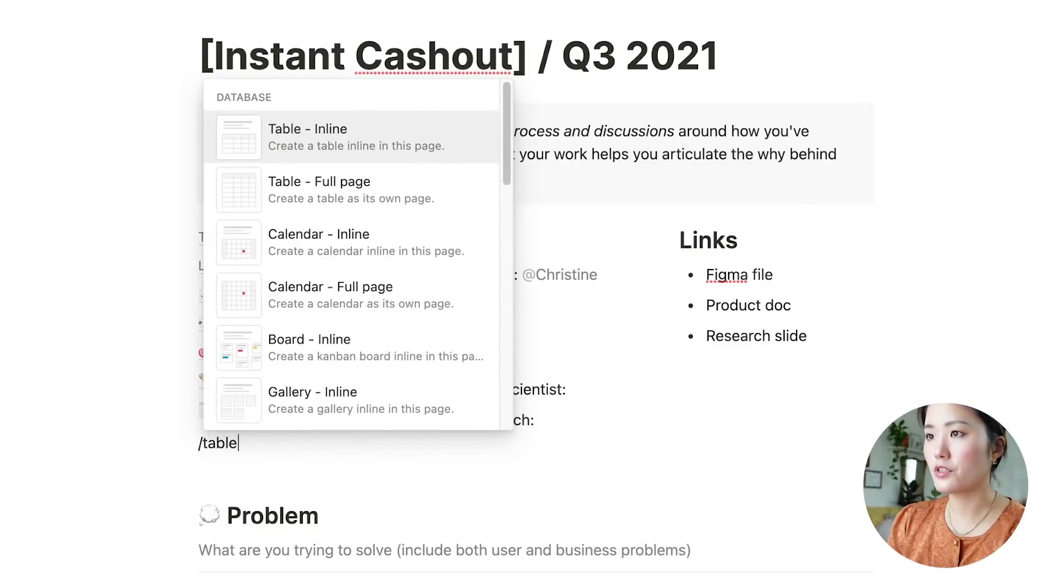
click(362, 308)
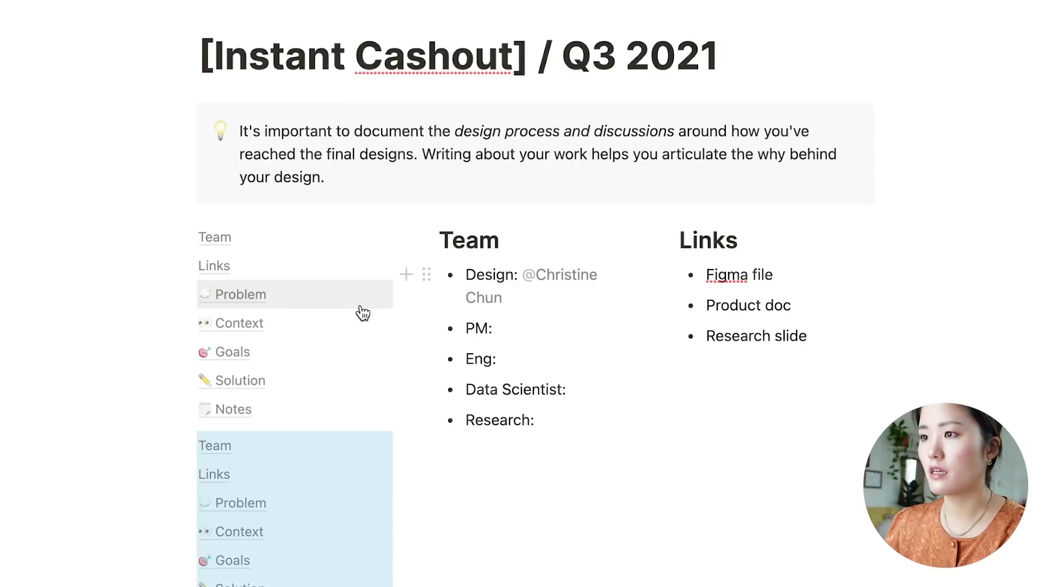
scroll(364, 312, down, 3)
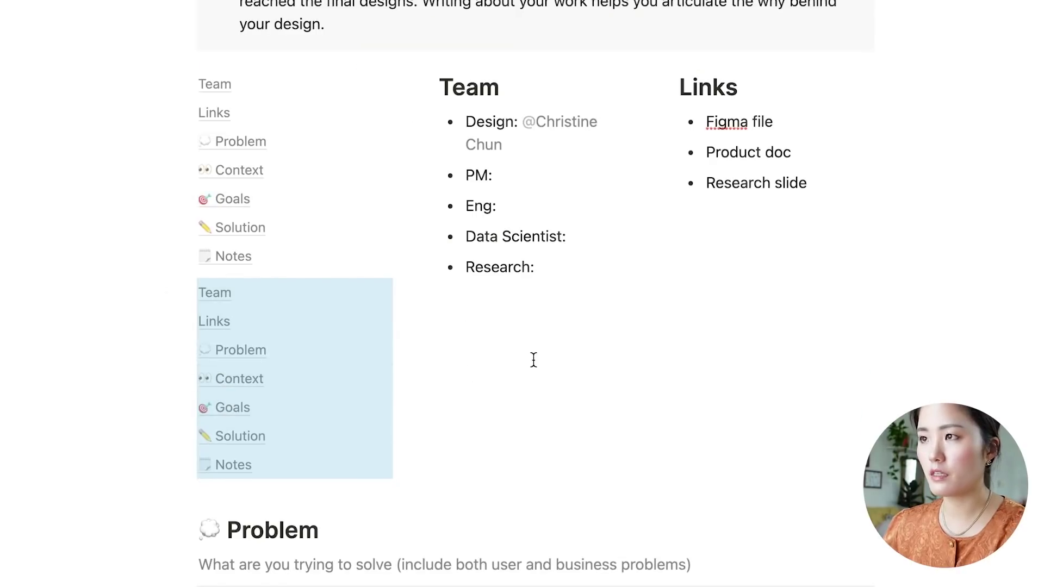
key(BackSpace)
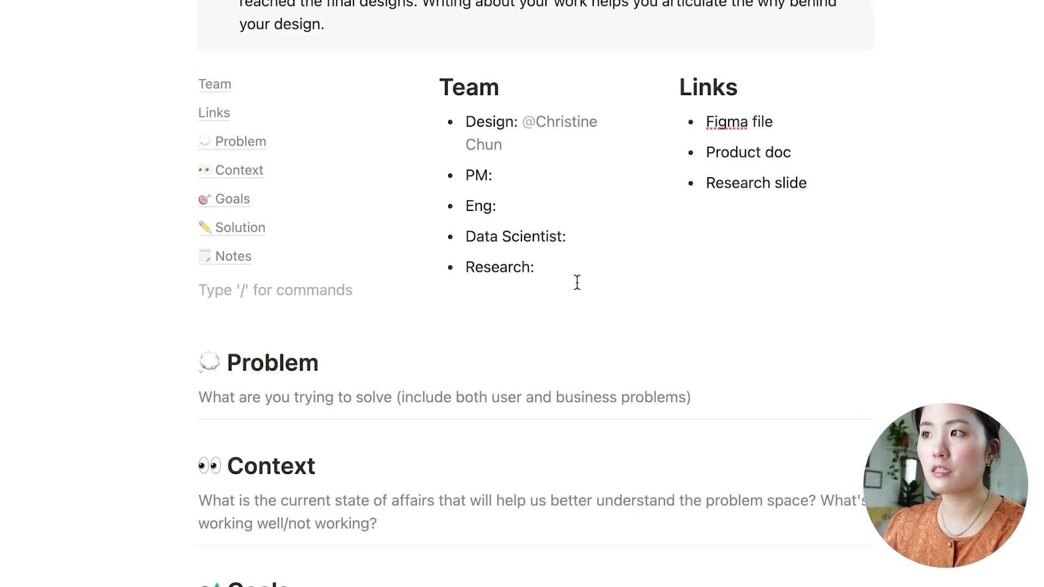
scroll(589, 278, up, 1)
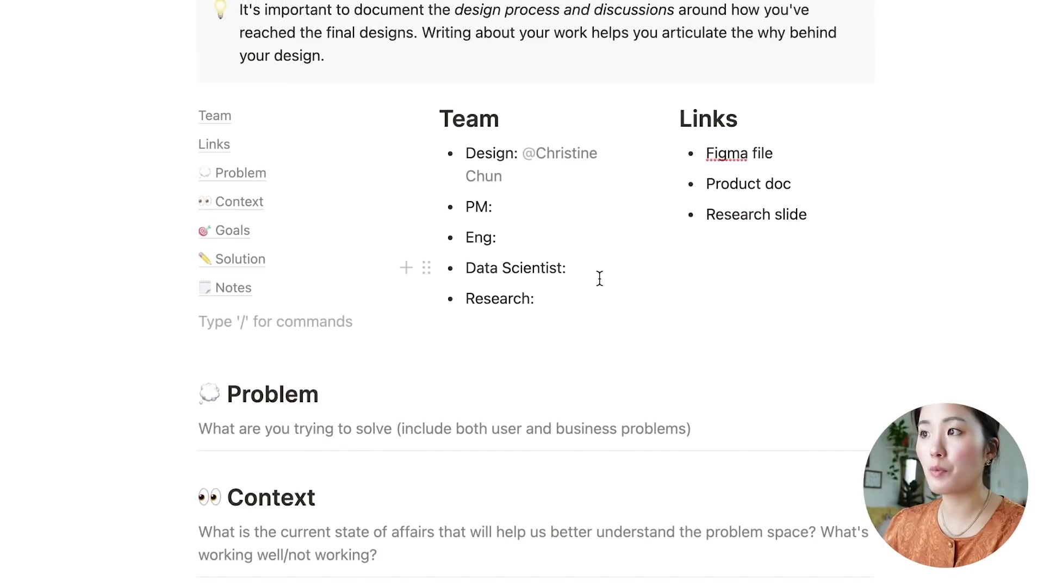
click(598, 295)
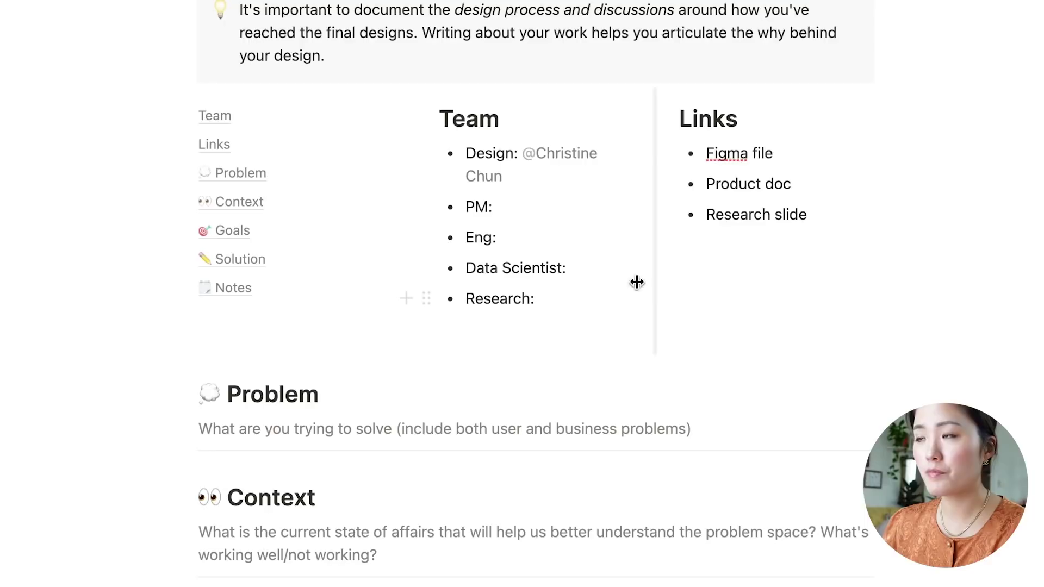
drag(827, 223, 800, 141)
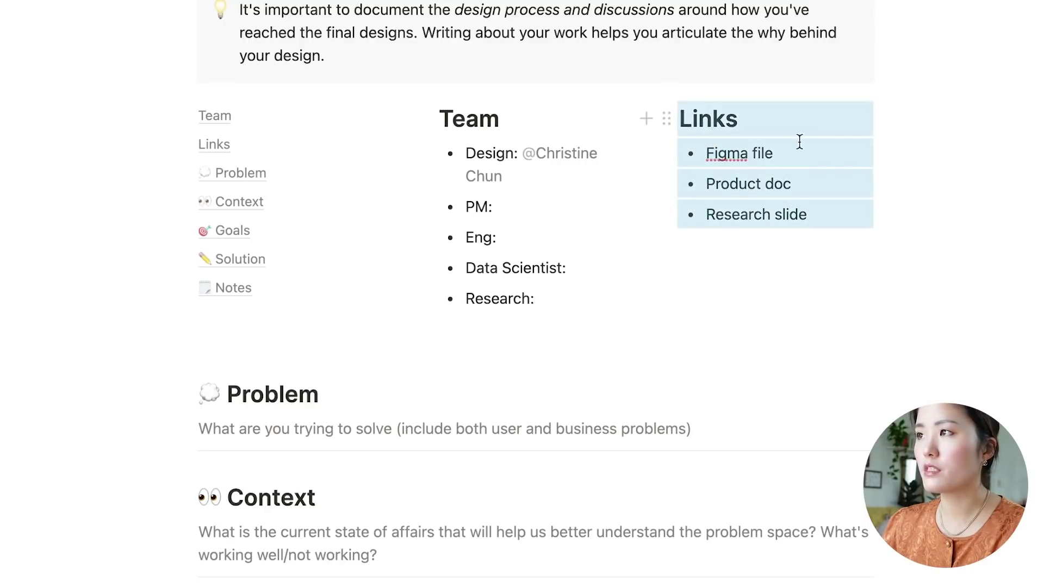
click(1035, 163)
scroll(1035, 163, down, 4)
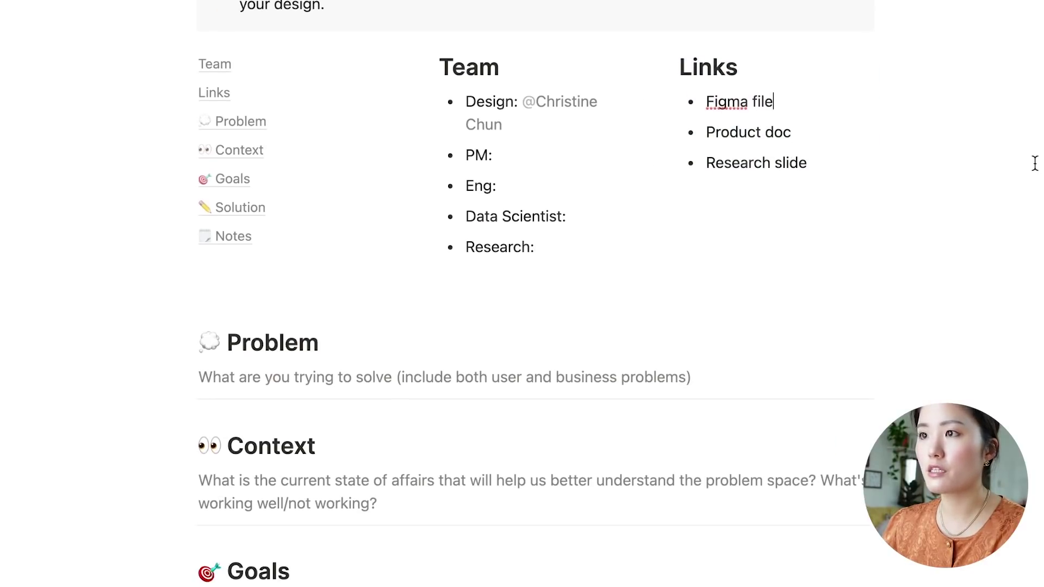
scroll(511, 196, down, 2)
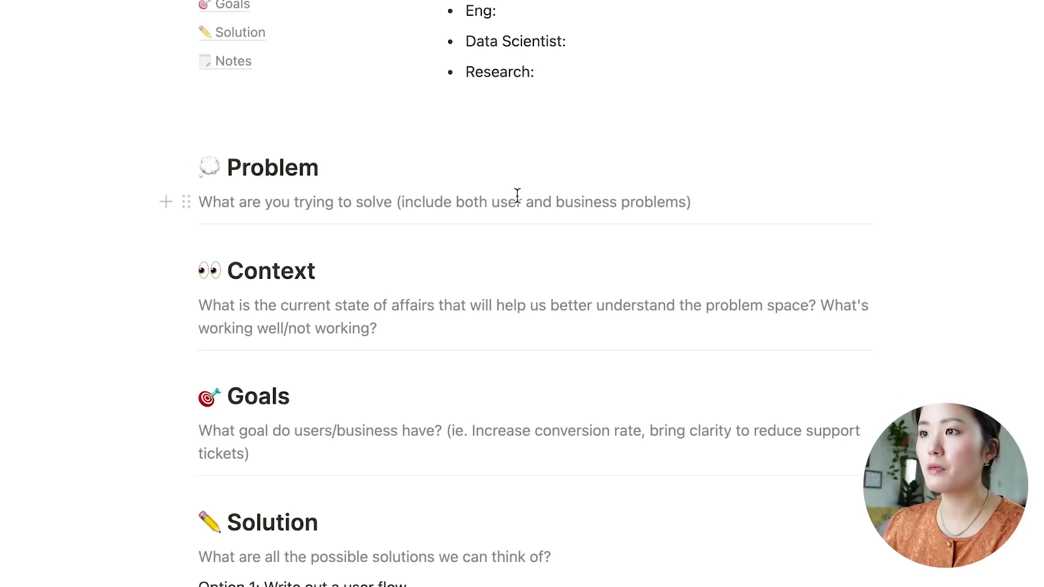
scroll(507, 193, down, 1)
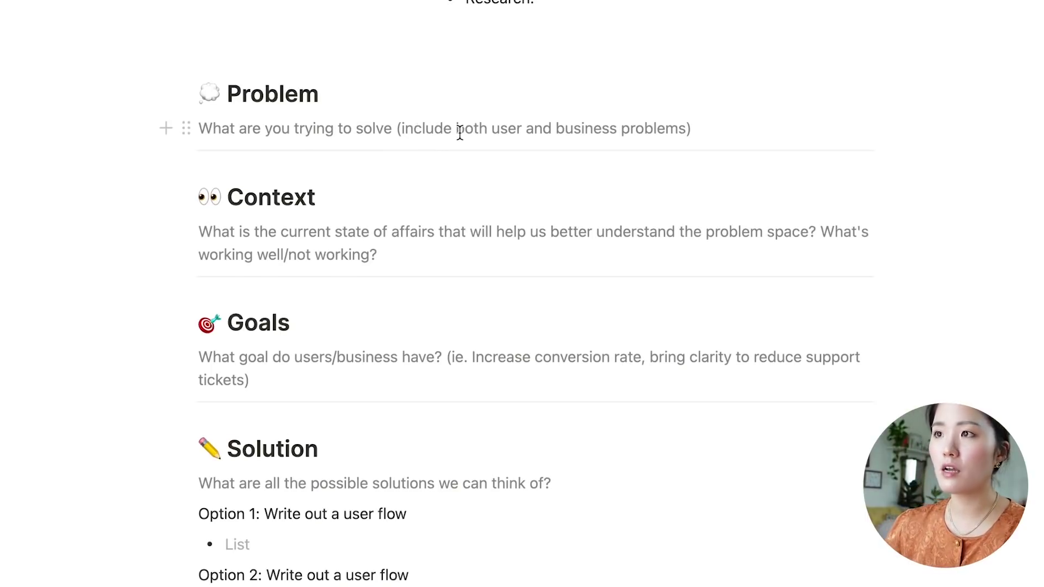
scroll(456, 130, down, 1)
scroll(451, 132, down, 1)
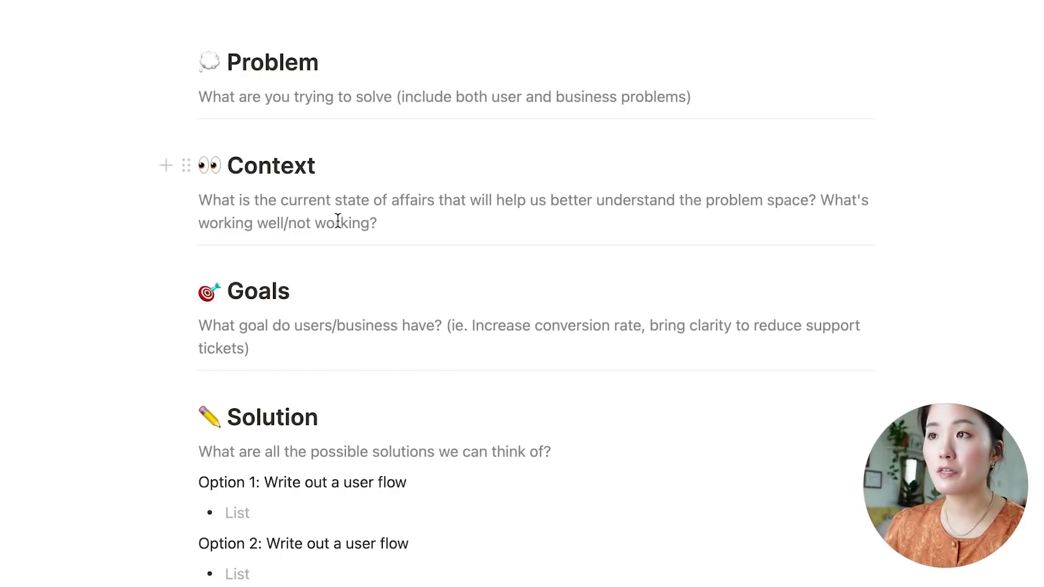
scroll(510, 202, down, 1)
scroll(511, 204, down, 3)
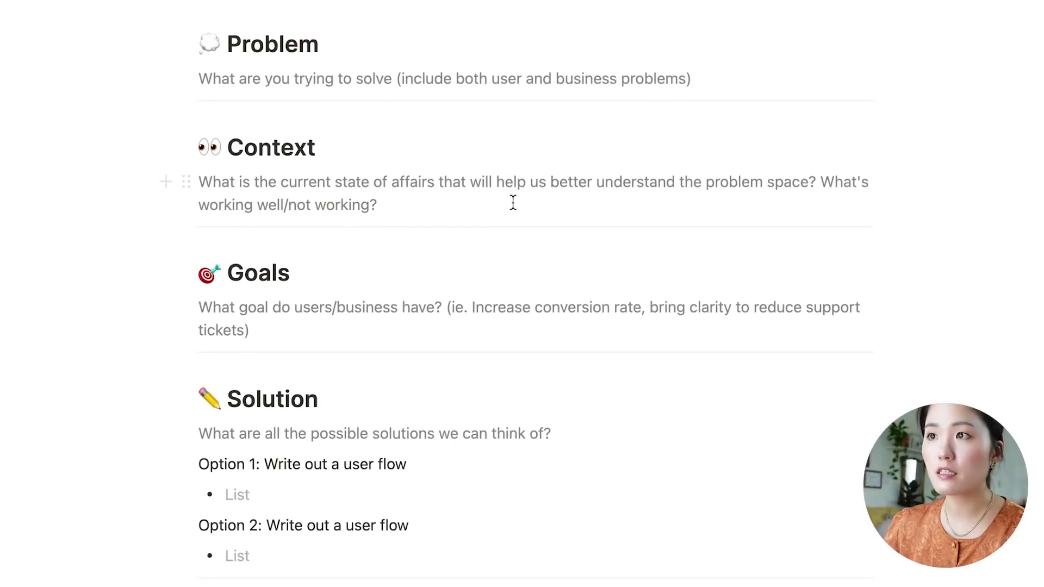
click(368, 207)
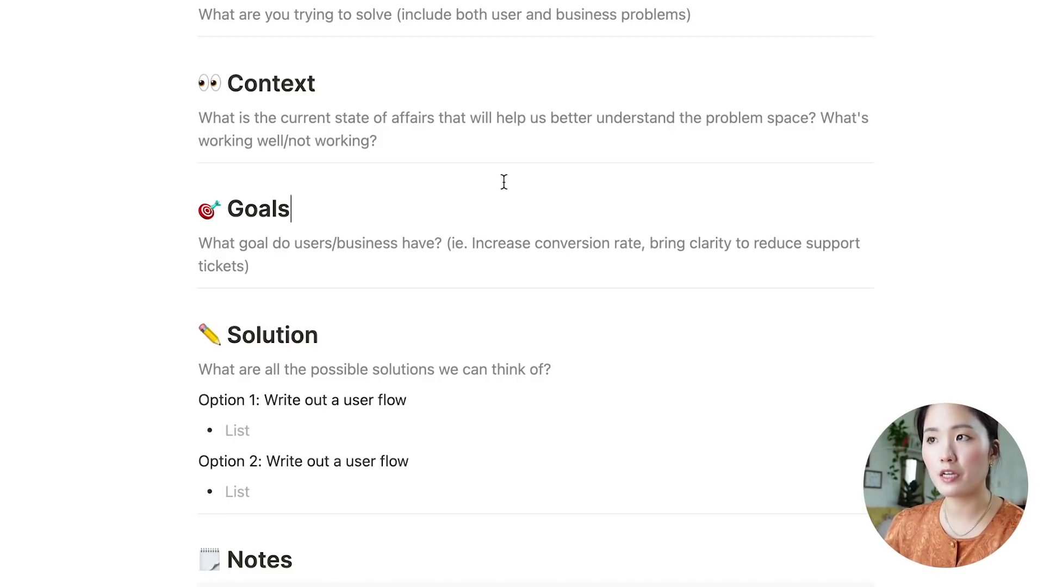
scroll(504, 181, down, 5)
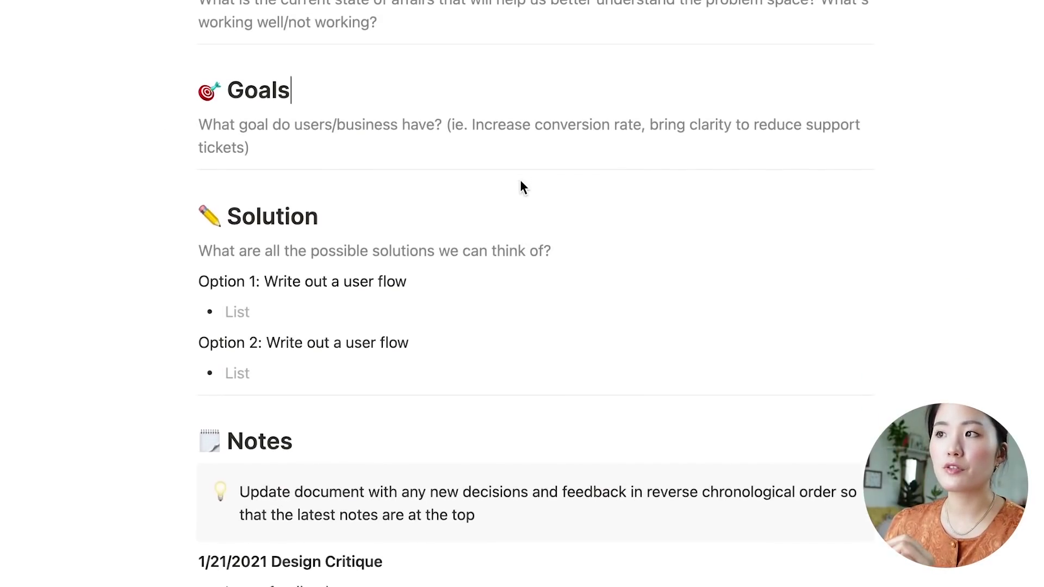
scroll(520, 181, down, 1)
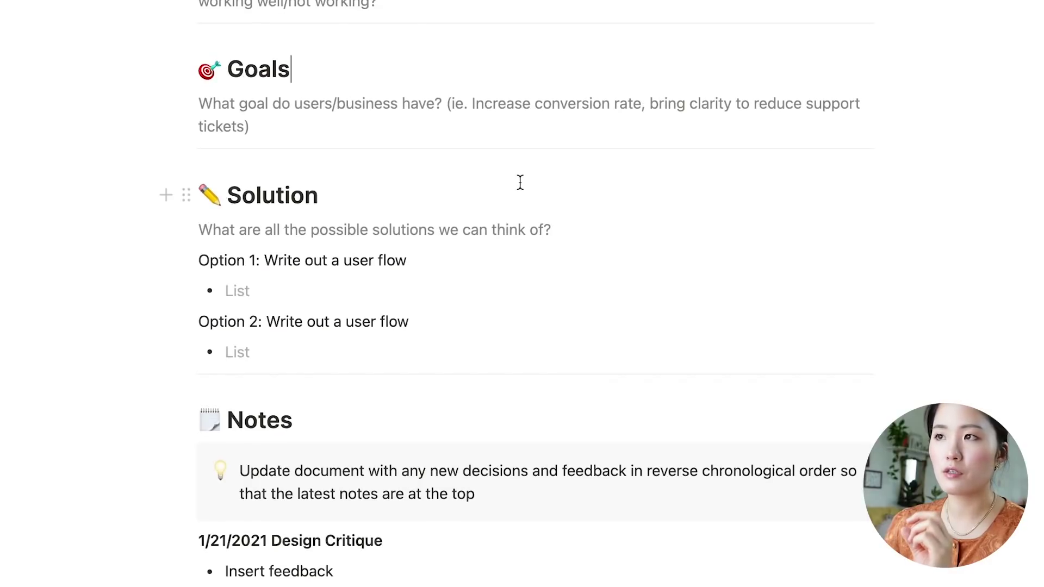
scroll(520, 181, down, 1)
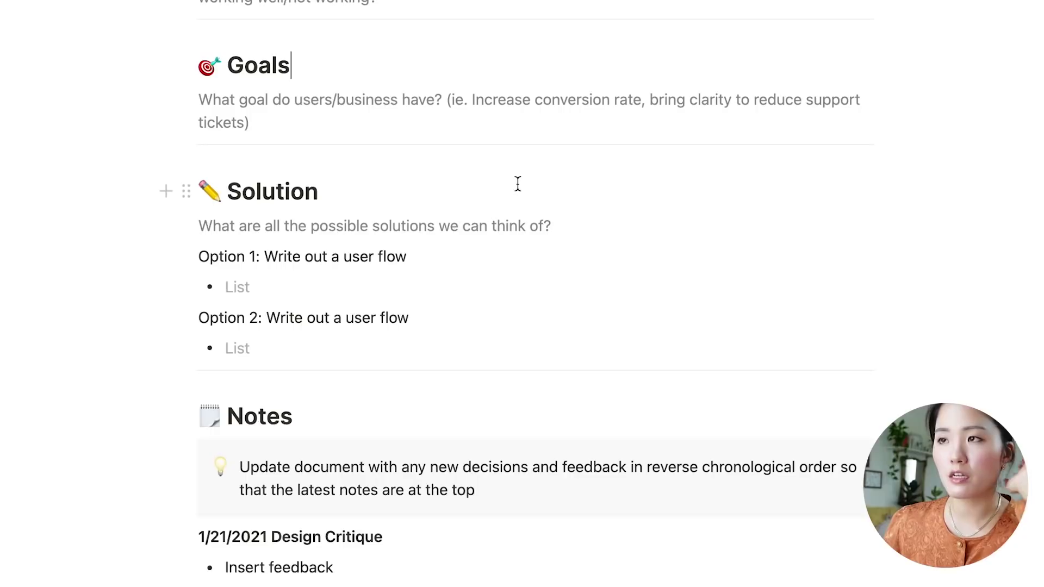
click(460, 263)
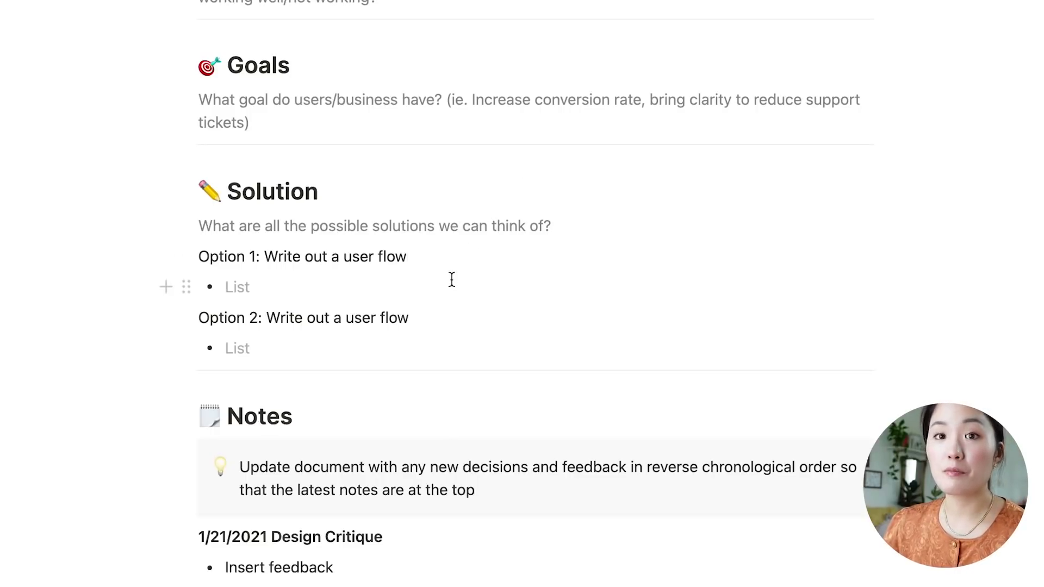
scroll(451, 278, down, 2)
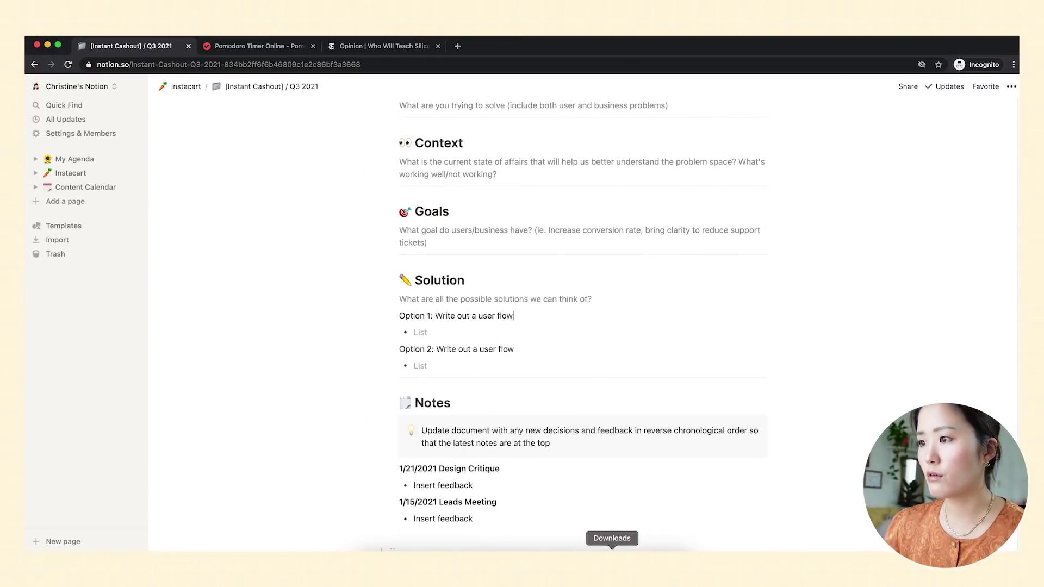
Drop the process photo from Downloads below Option 1, then select and deselect the Notes heading.
click(612, 550)
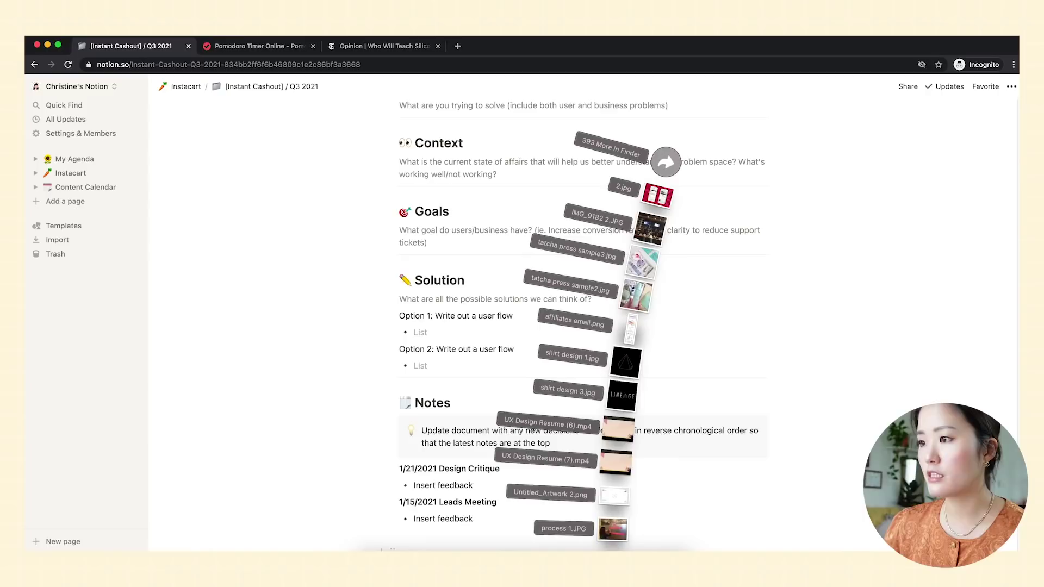
drag(612, 530, 416, 333)
scroll(625, 433, down, 3)
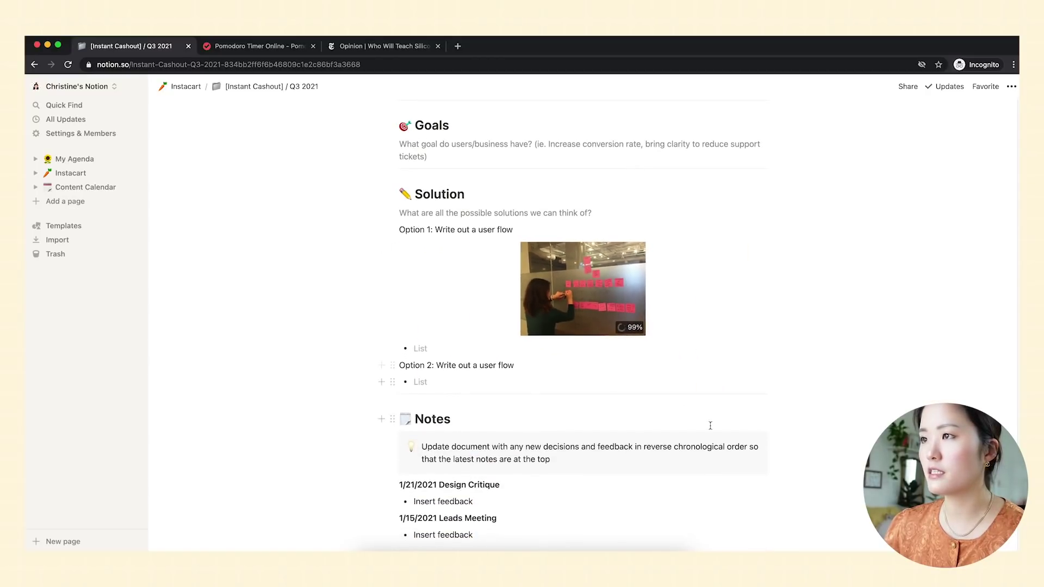
drag(512, 313, 400, 316)
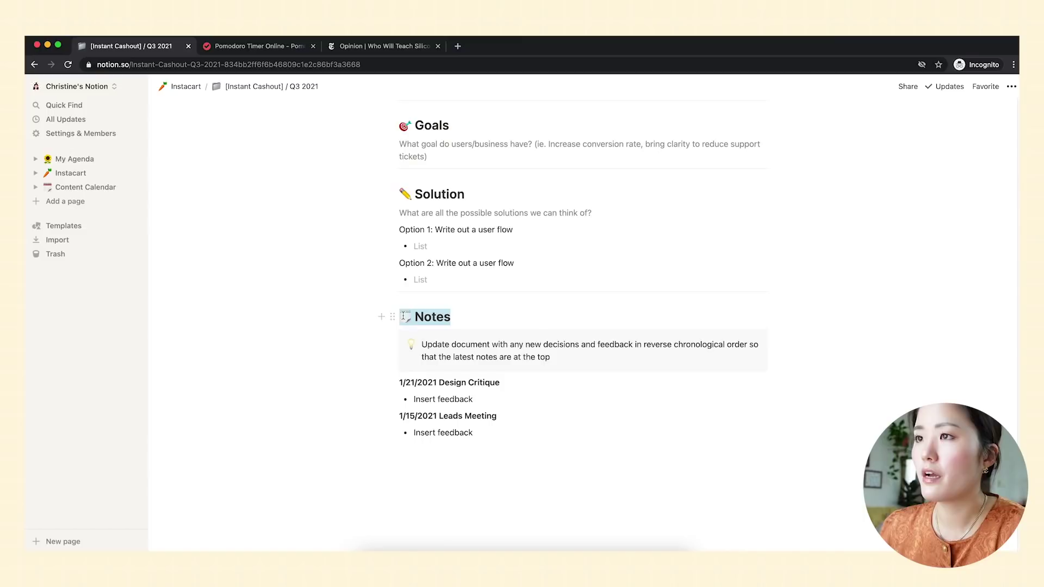
click(838, 317)
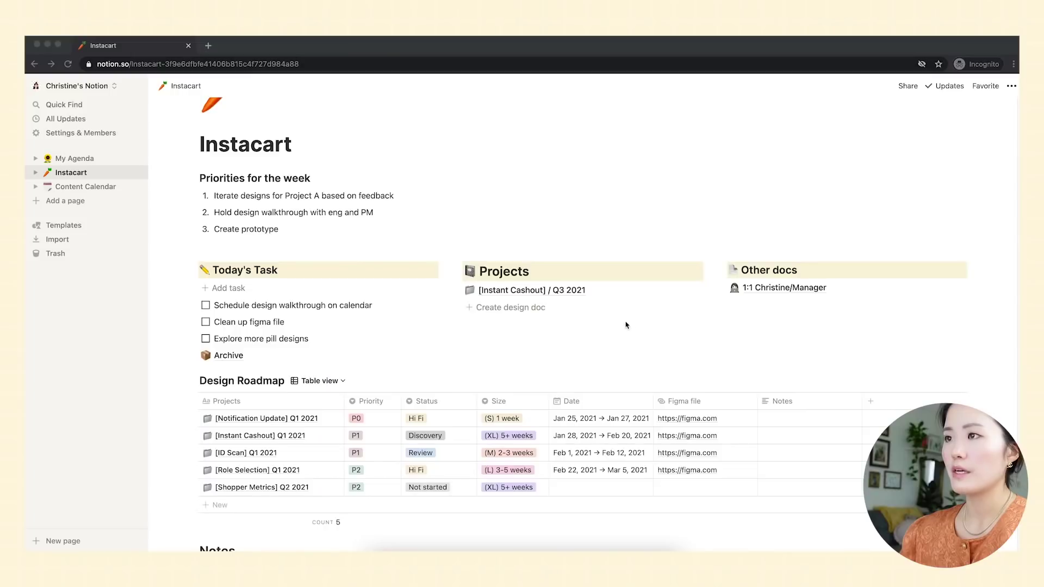
Add a blank subpage named 'Normal Page' in the Create design doc template.
click(679, 307)
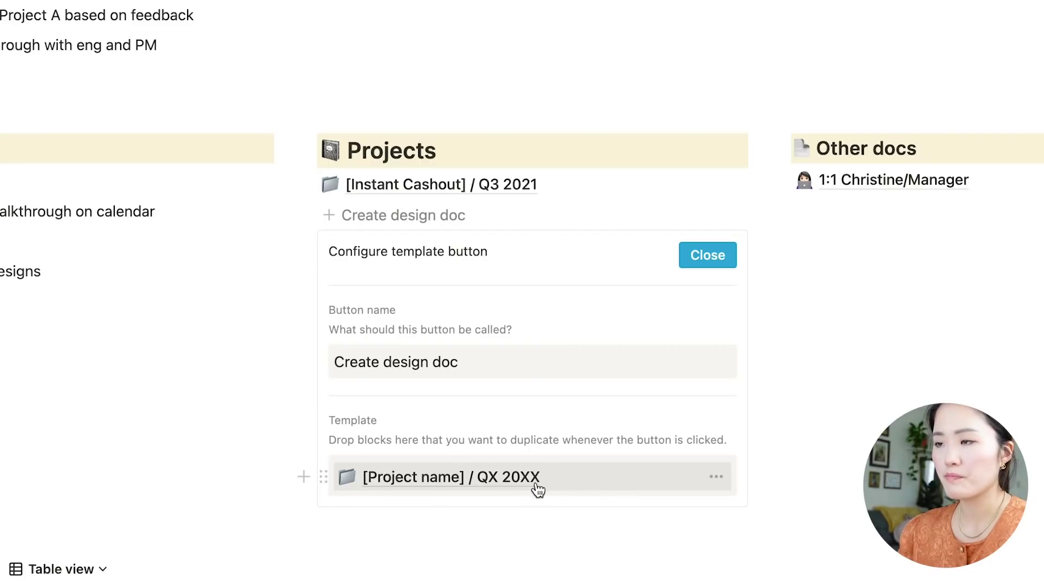
click(480, 239)
text(/norma)
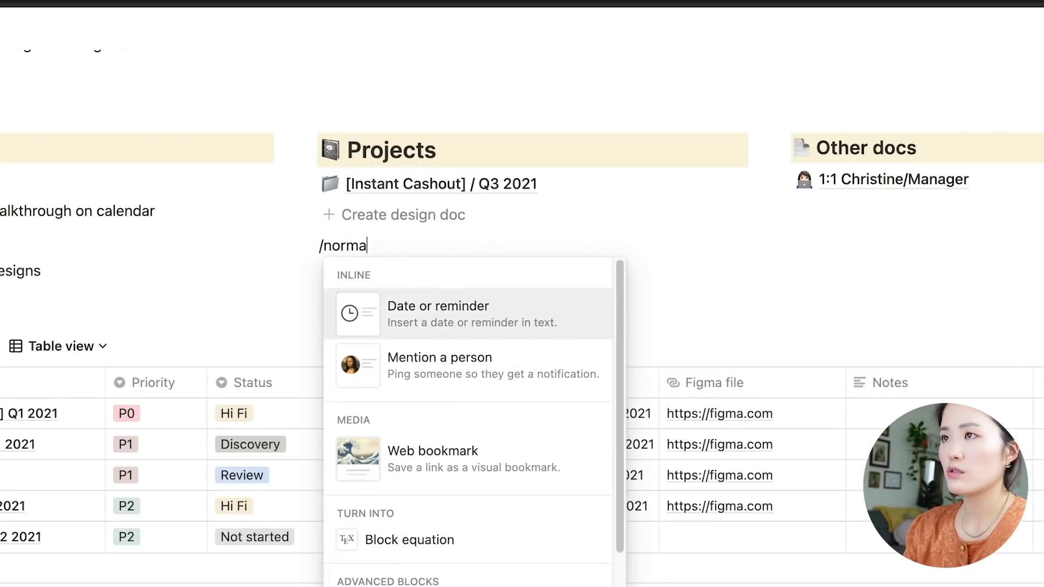
key(BackSpace)
key(BackSpace)
key(BackSpace)
key(BackSpace)
key(BackSpace)
text(page)
key(Return)
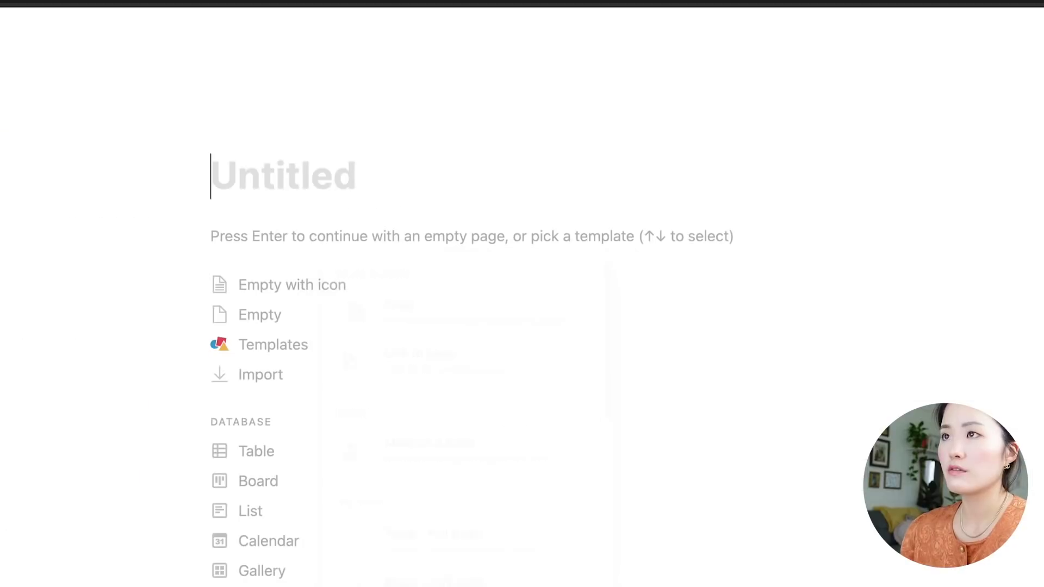
text(Normal Pag)
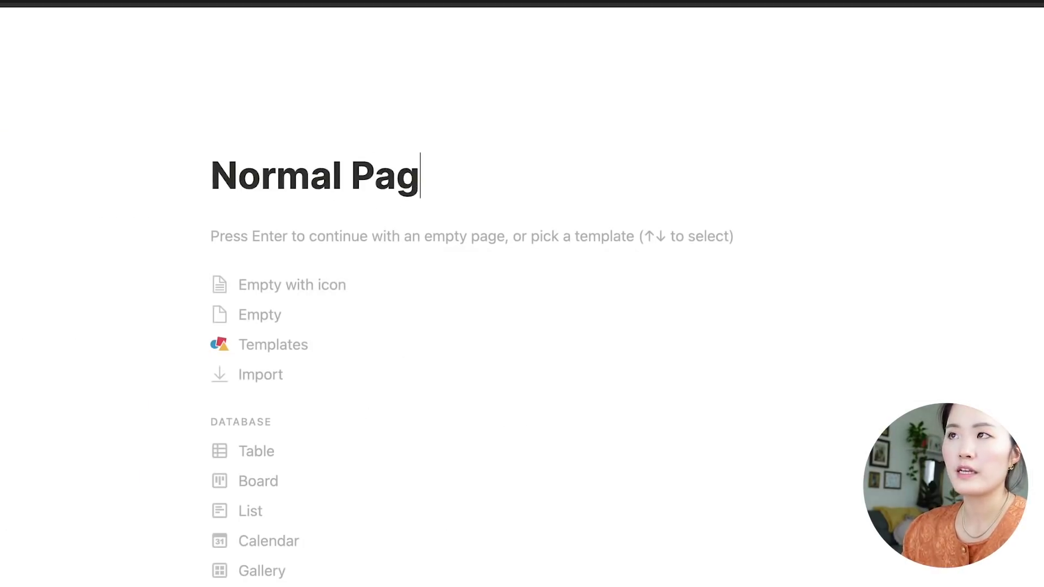
text(e)
key(Return)
Move Normal Page into the template area and the old project template out to Other docs.
click(116, 74)
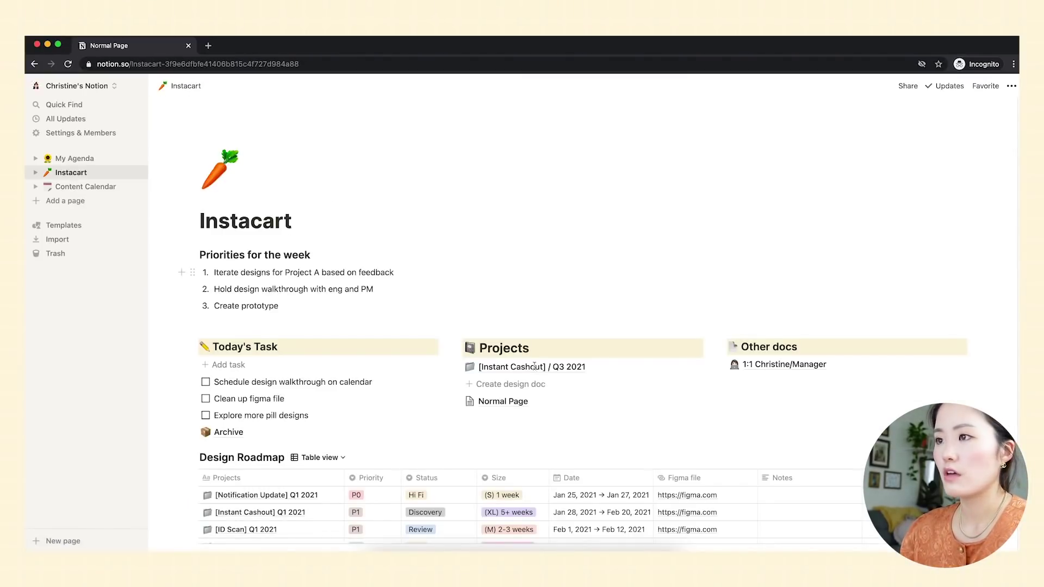
click(680, 385)
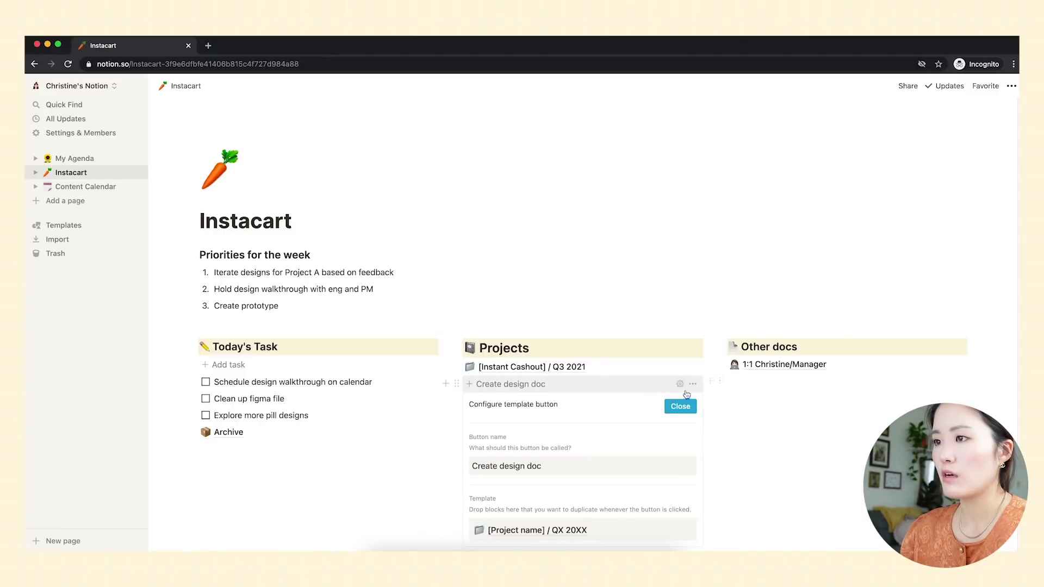
scroll(681, 388, down, 3)
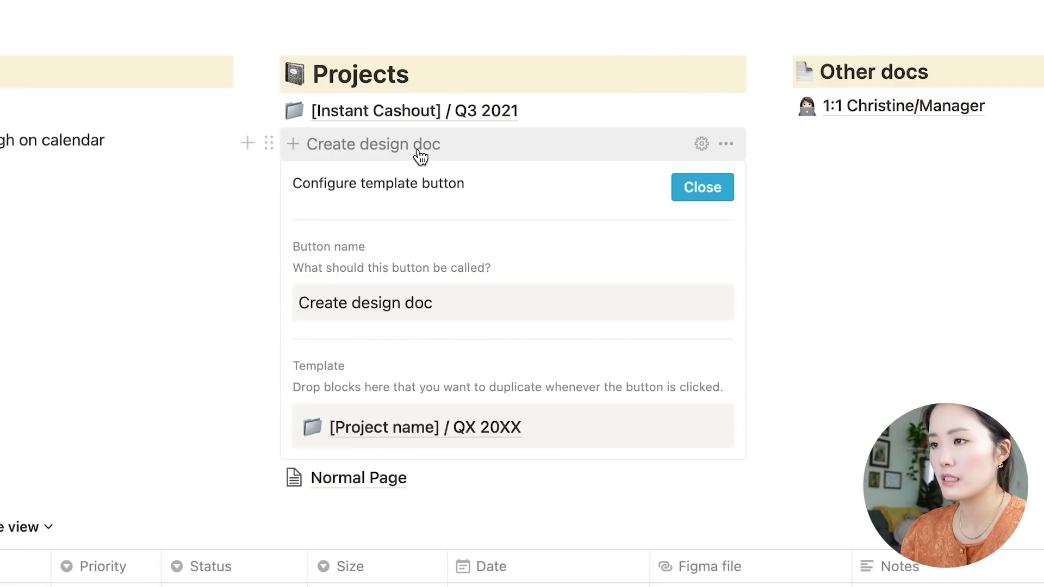
drag(407, 485, 452, 429)
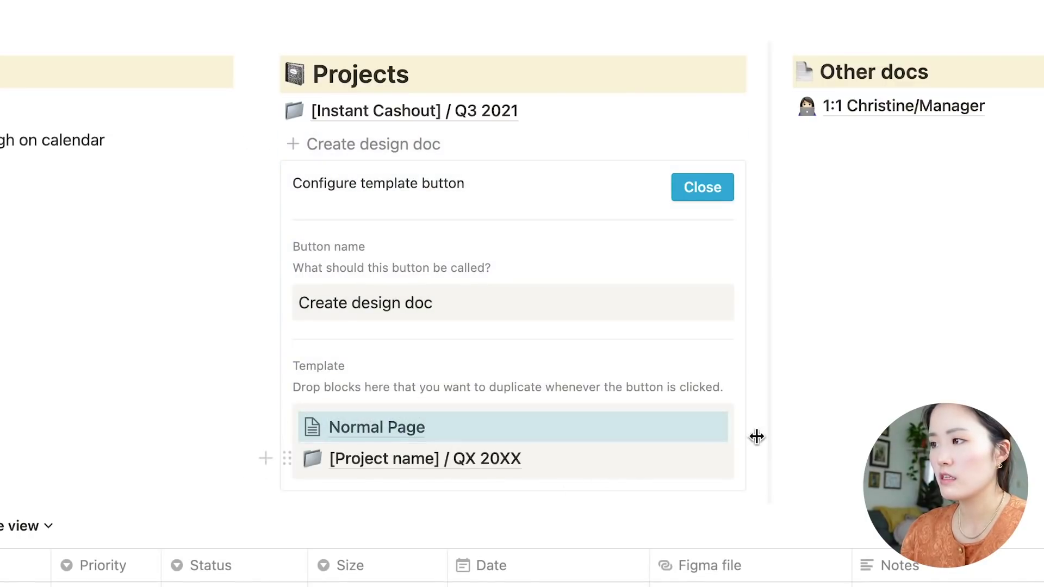
drag(617, 461, 1041, 139)
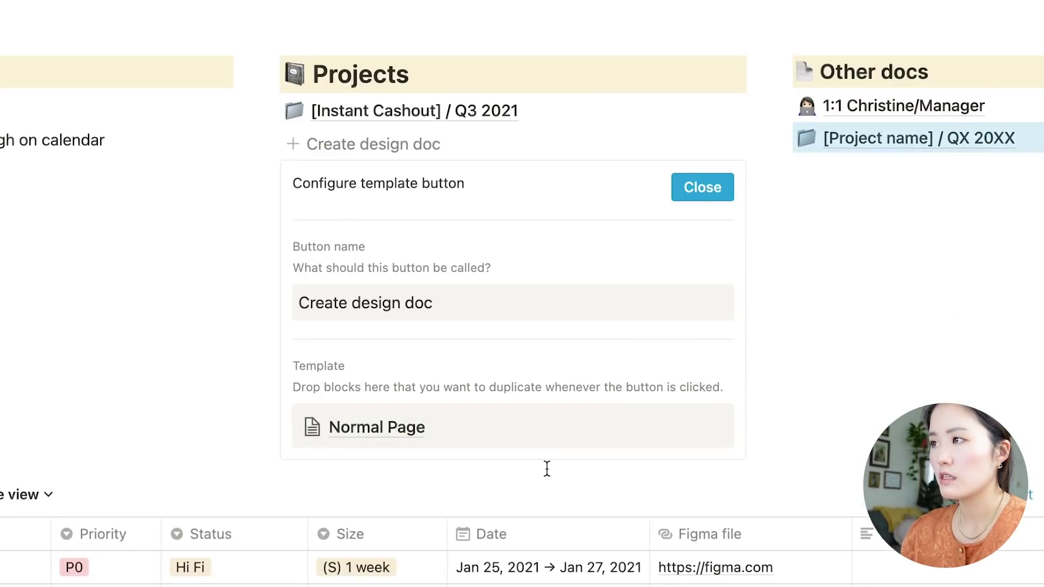
click(719, 196)
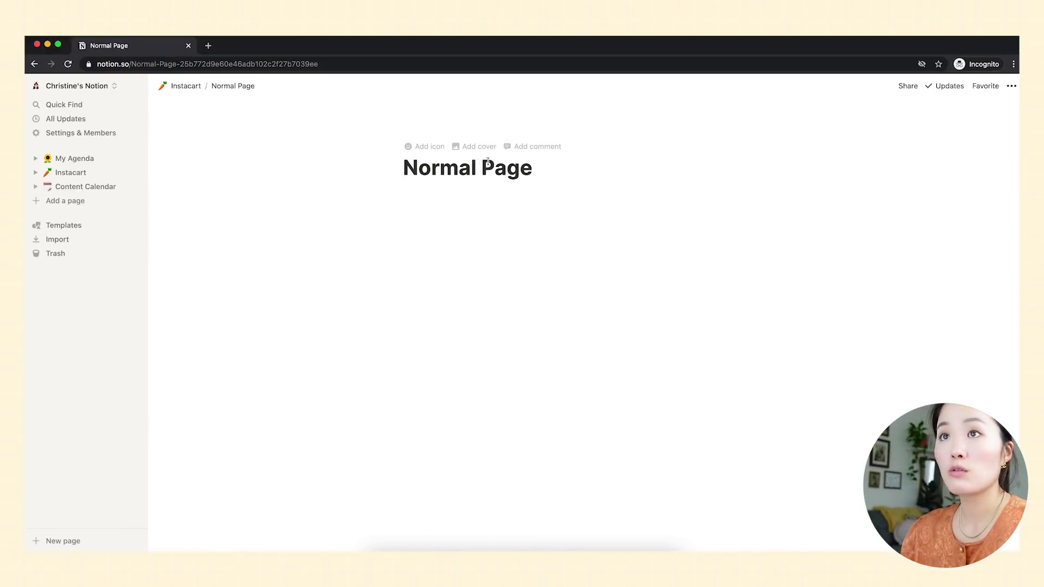
click(182, 86)
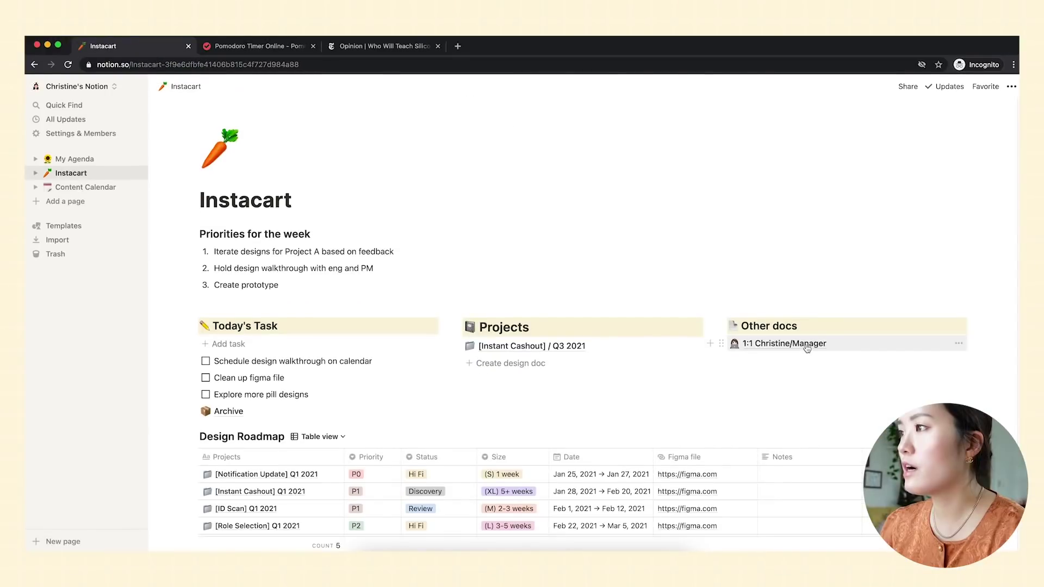
Open the 1:1 manager meeting page and look over its title and sections.
click(806, 344)
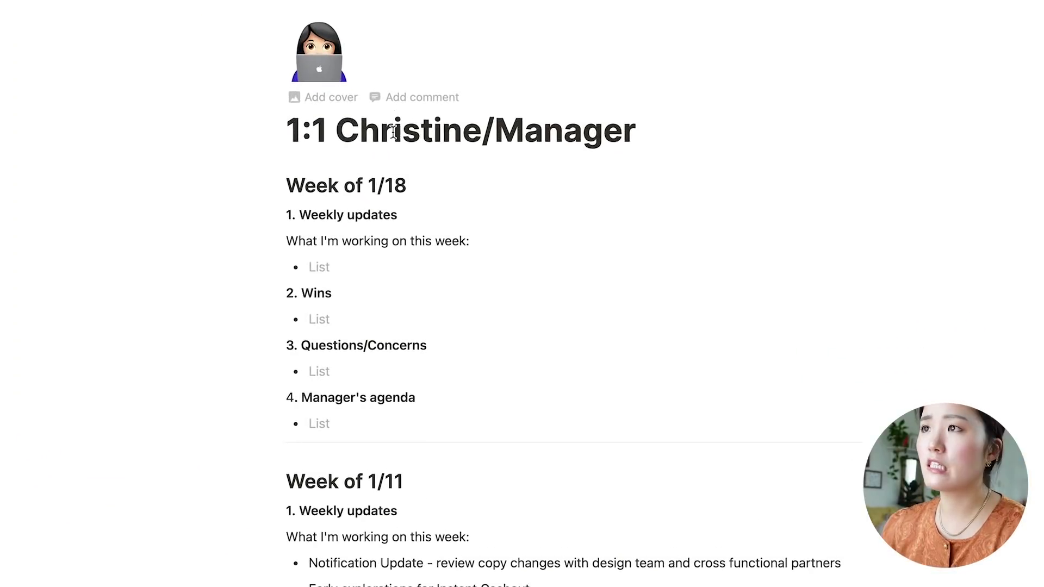
click(393, 130)
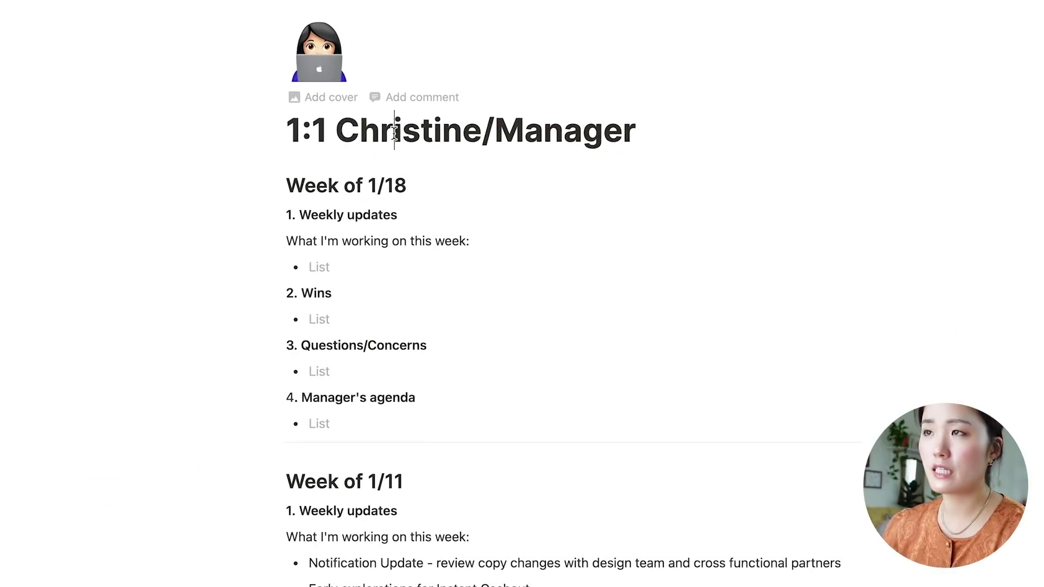
click(337, 131)
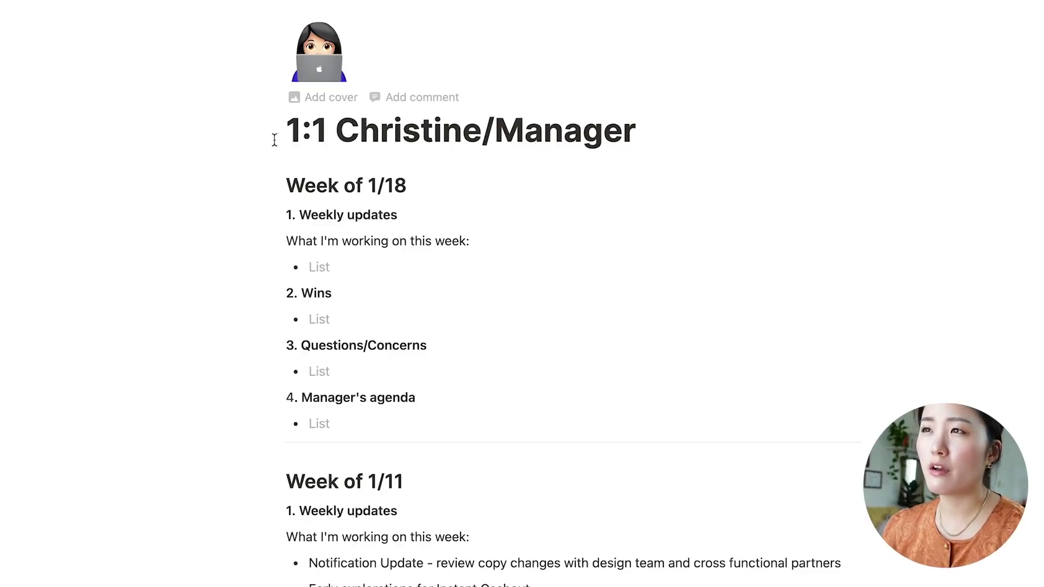
scroll(149, 166, down, 1)
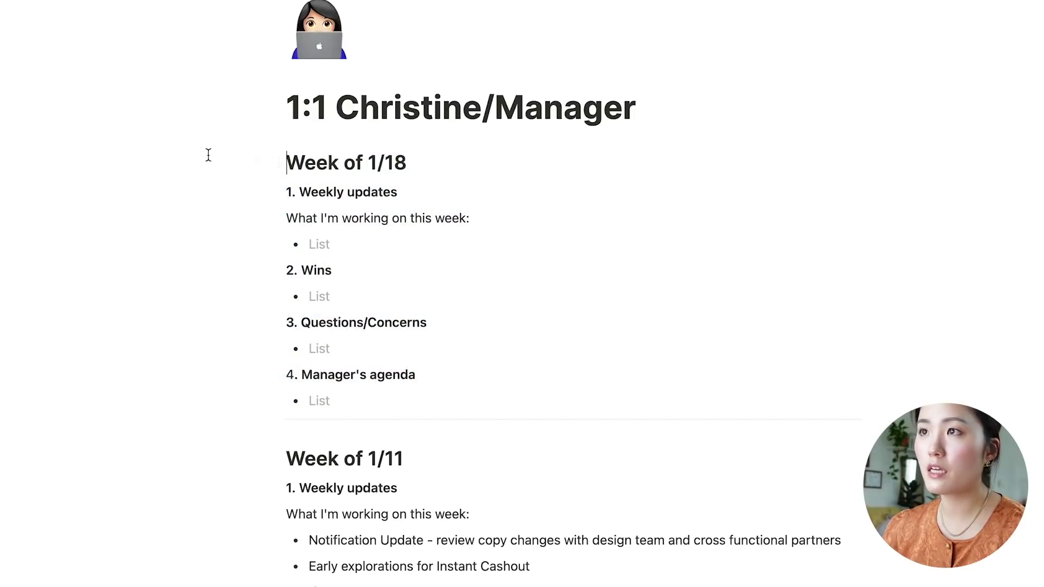
scroll(422, 89, down, 3)
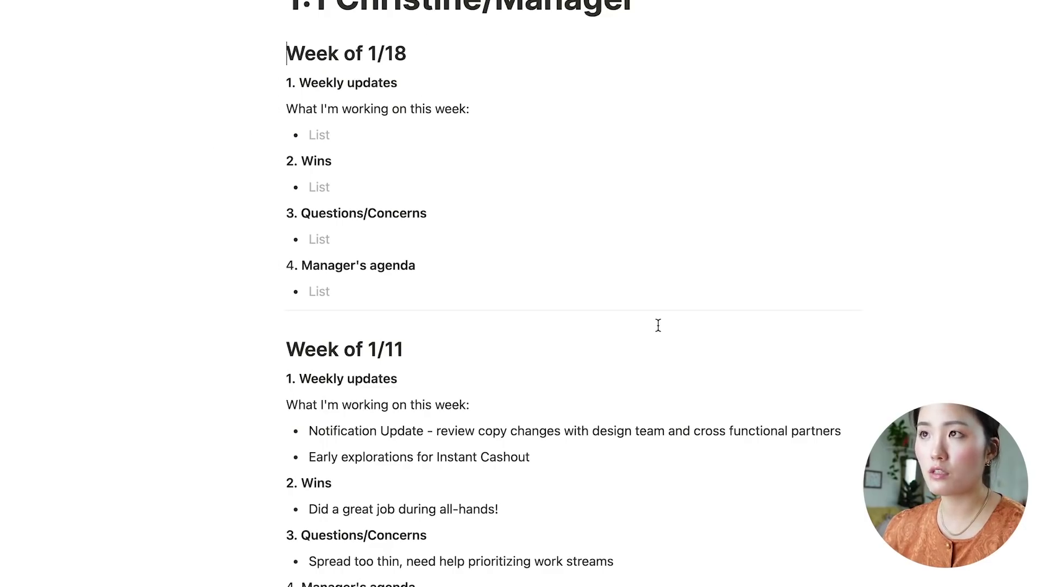
scroll(658, 324, up, 2)
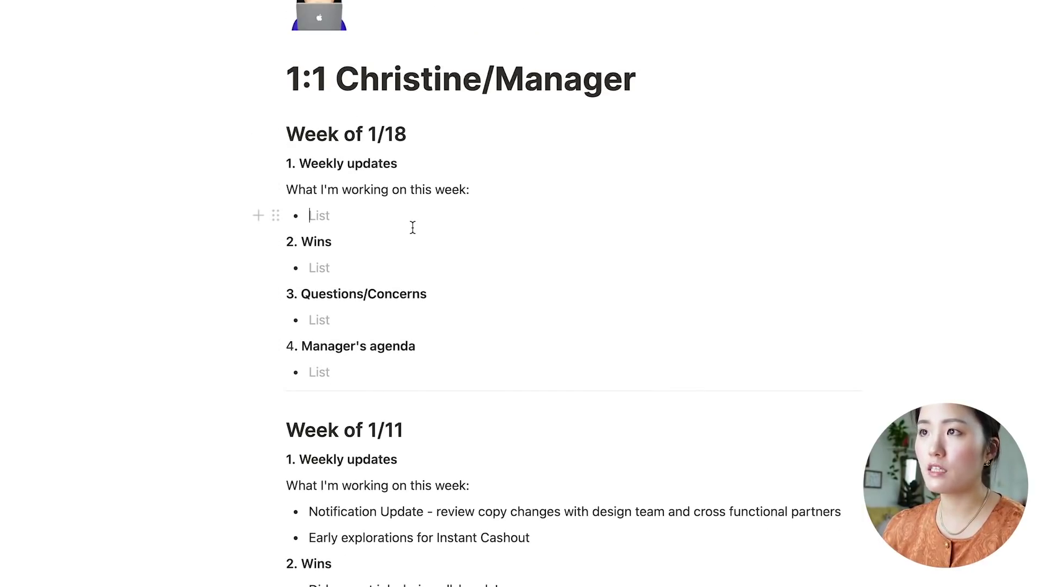
Browse the list bullets, Questions/Concerns, Manager's agenda and last week's notes.
click(413, 267)
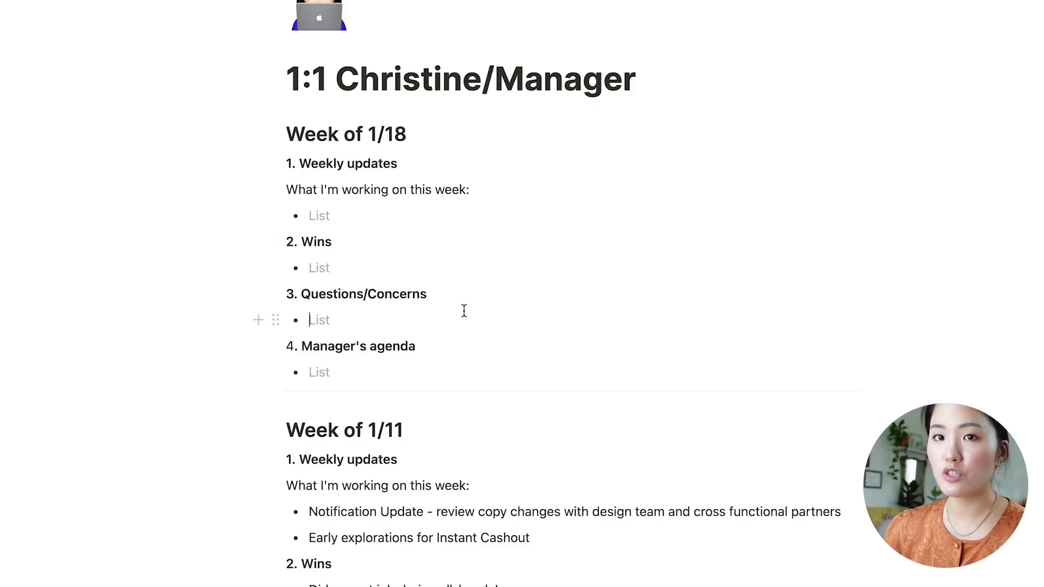
click(536, 316)
scroll(536, 319, down, 1)
click(498, 350)
scroll(621, 328, down, 4)
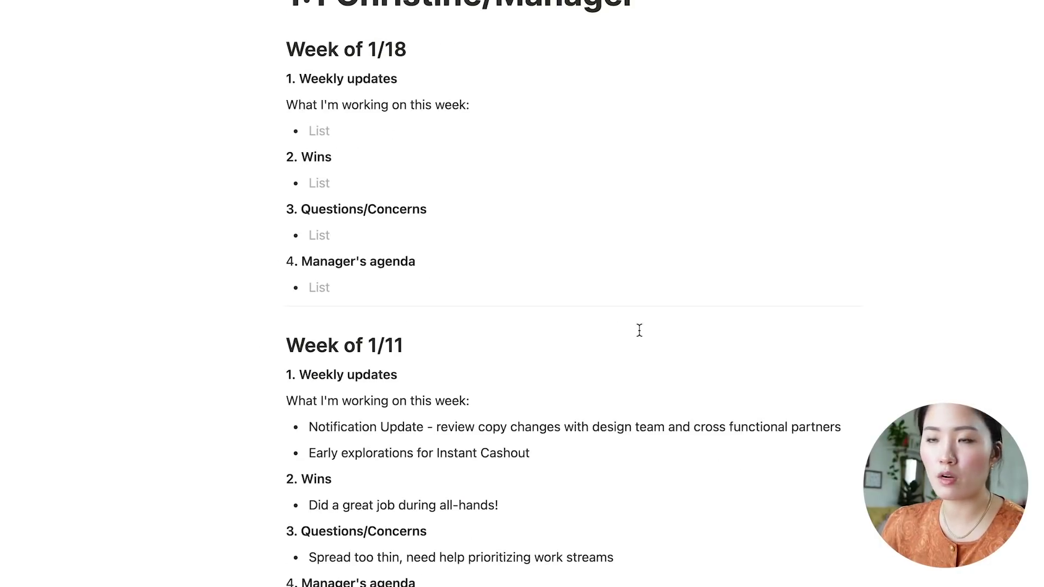
scroll(637, 327, down, 4)
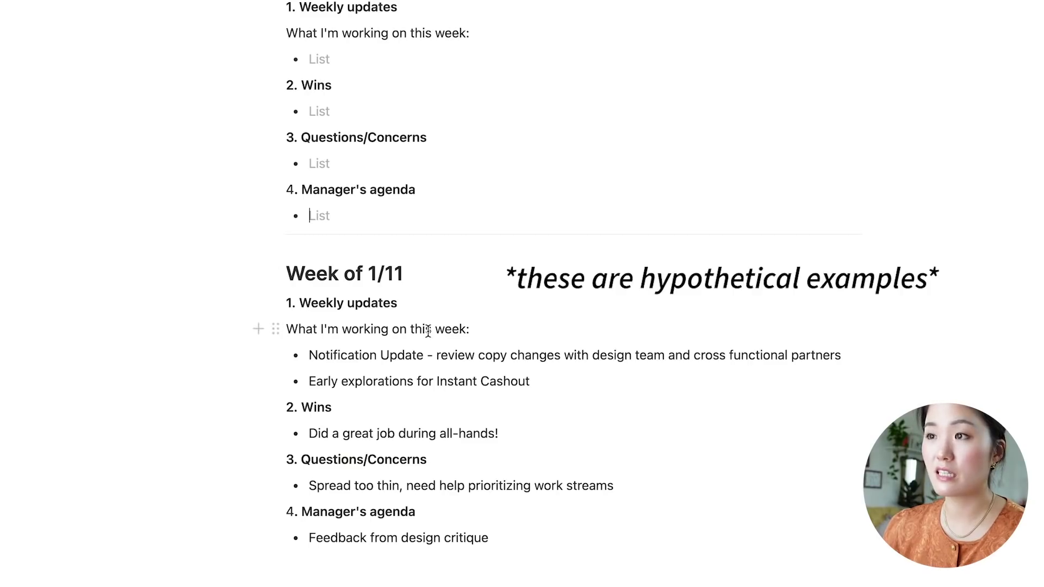
drag(452, 330, 495, 336)
click(479, 367)
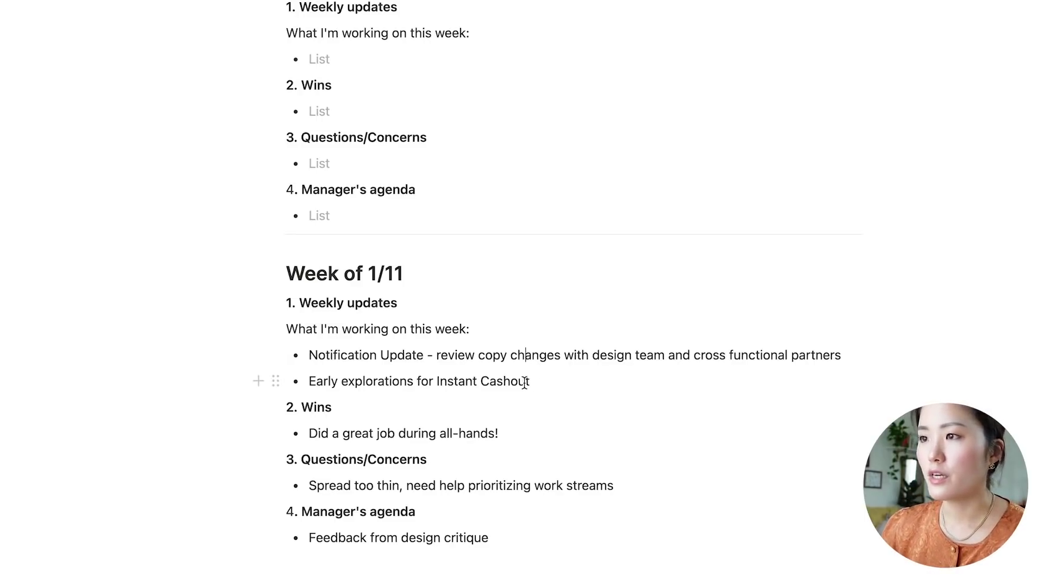
scroll(525, 382, down, 1)
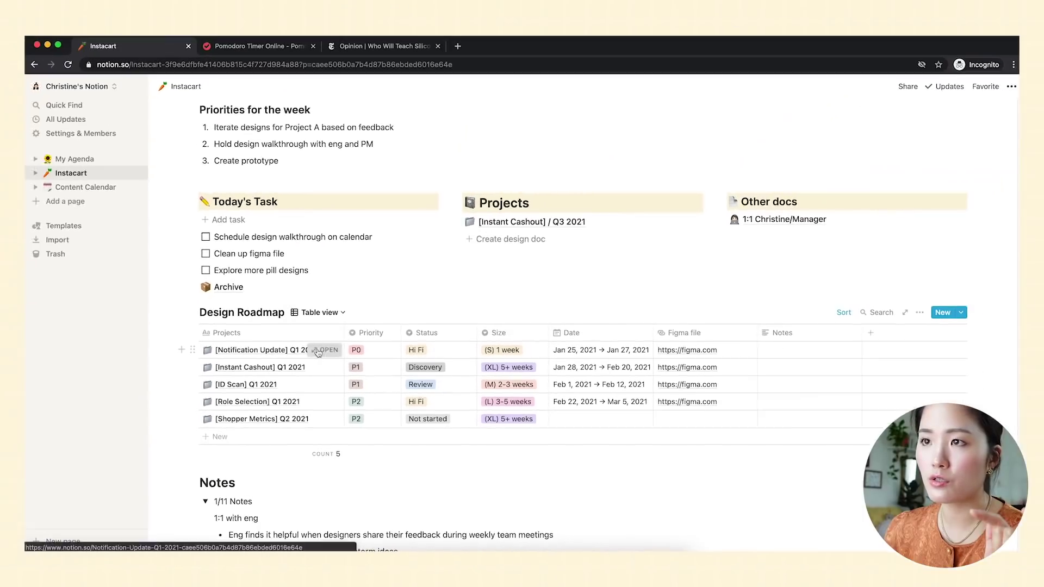
Preview the Notification Update project and check the first two projects' Priority choices.
click(280, 280)
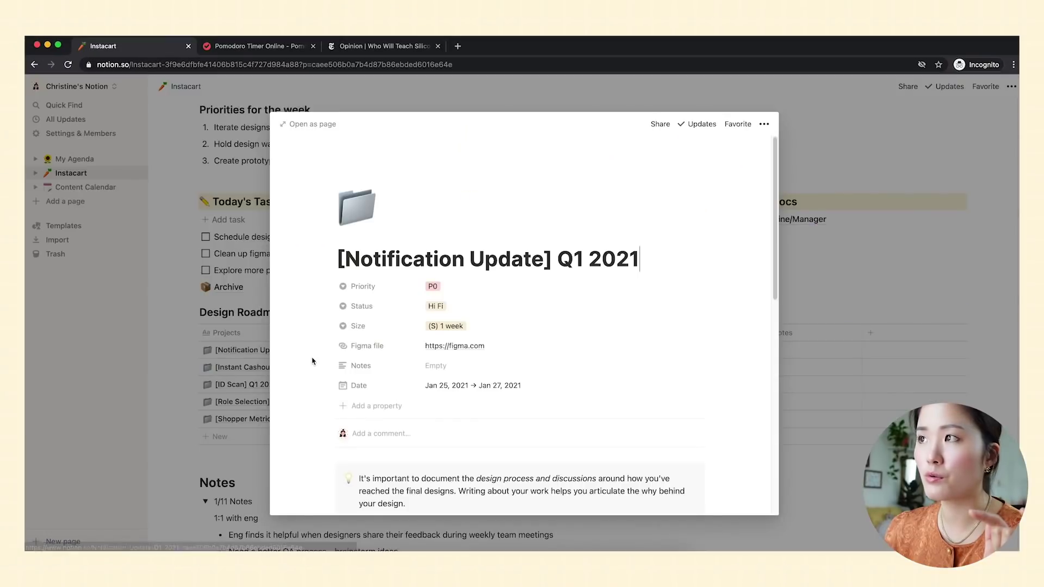
key(Escape)
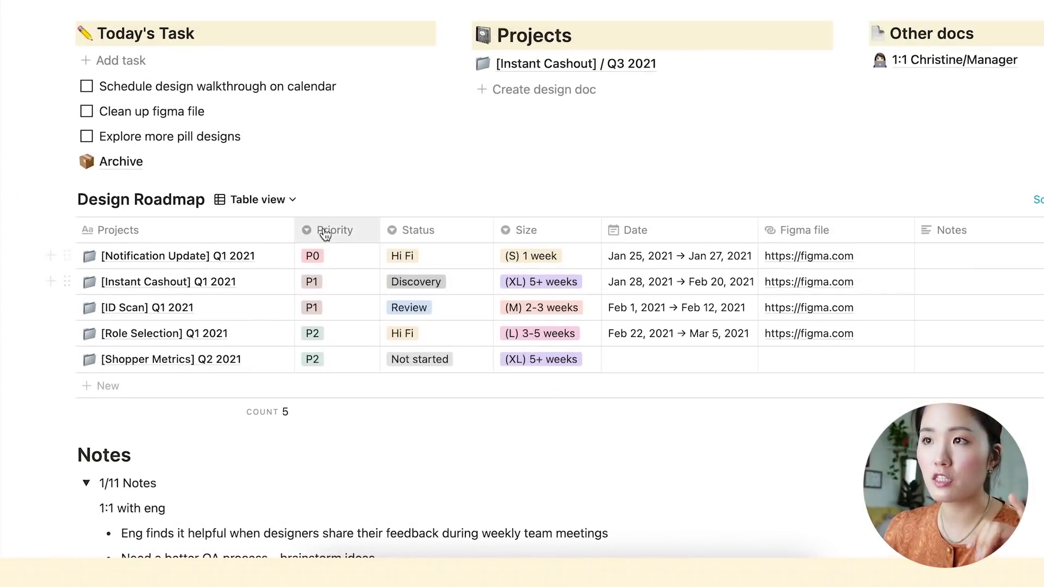
click(371, 332)
click(354, 211)
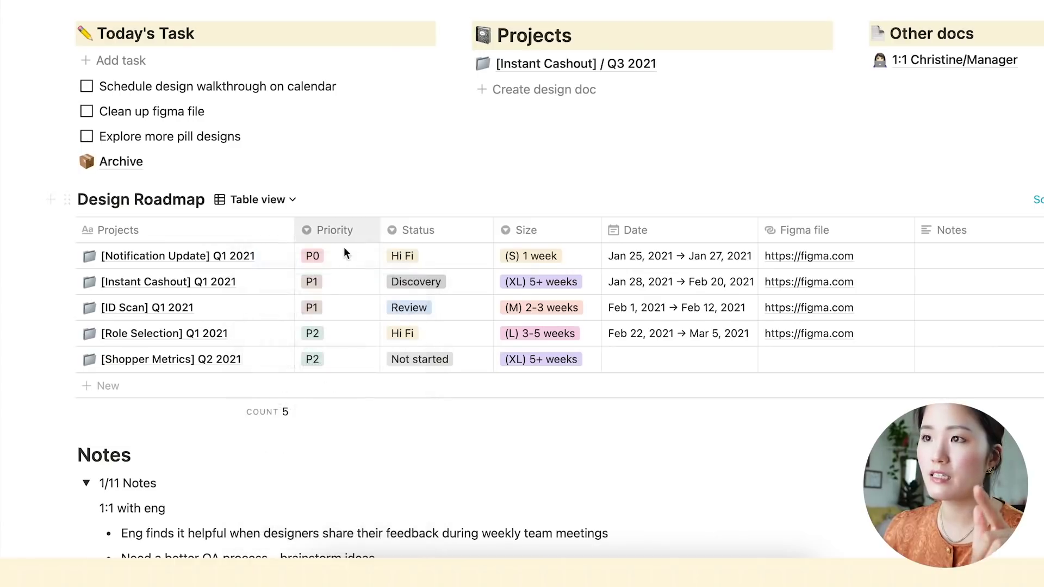
click(343, 250)
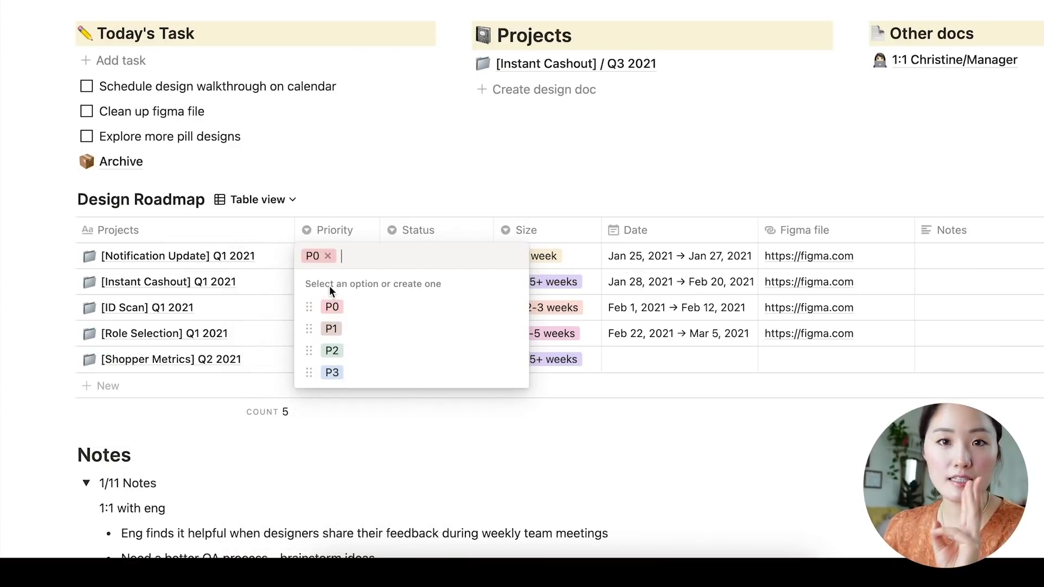
key(Escape)
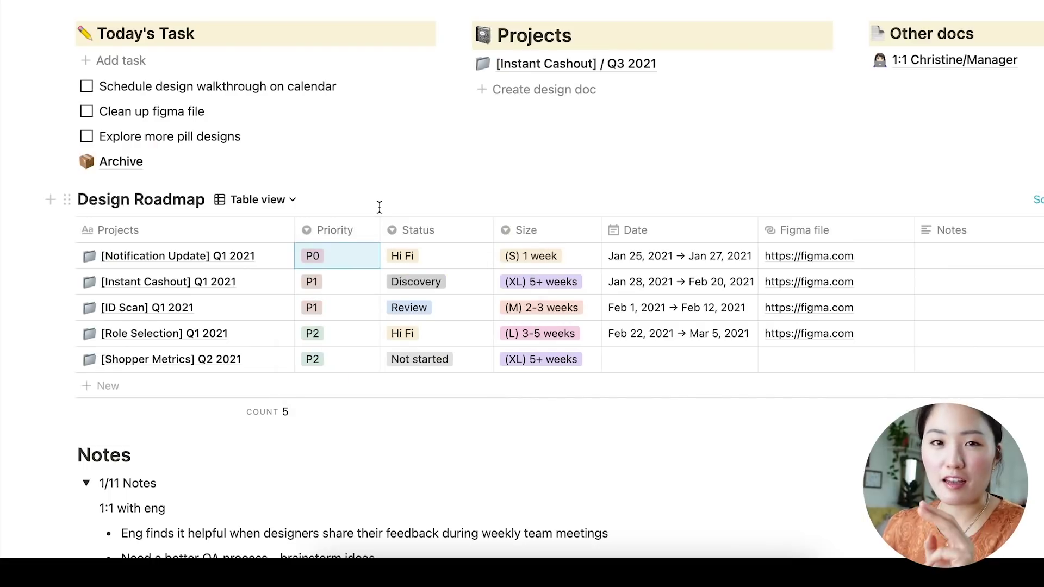
key(Down)
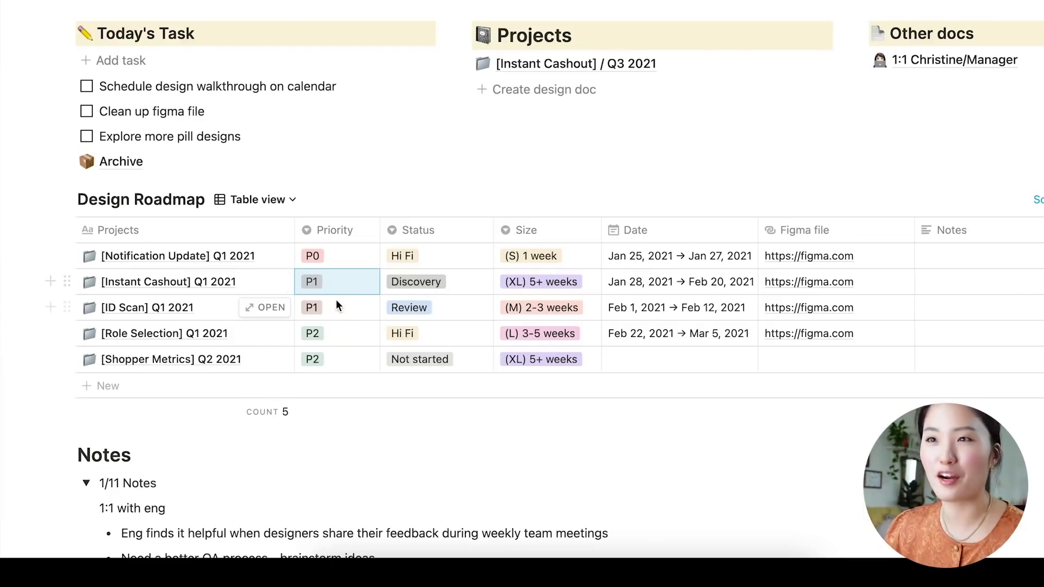
key(Up)
click(342, 282)
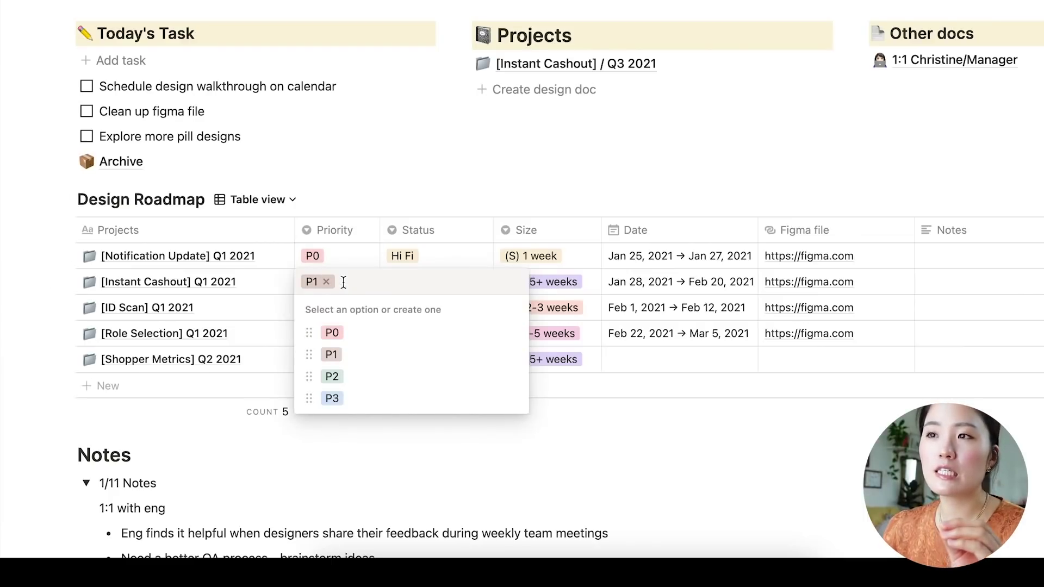
key(Escape)
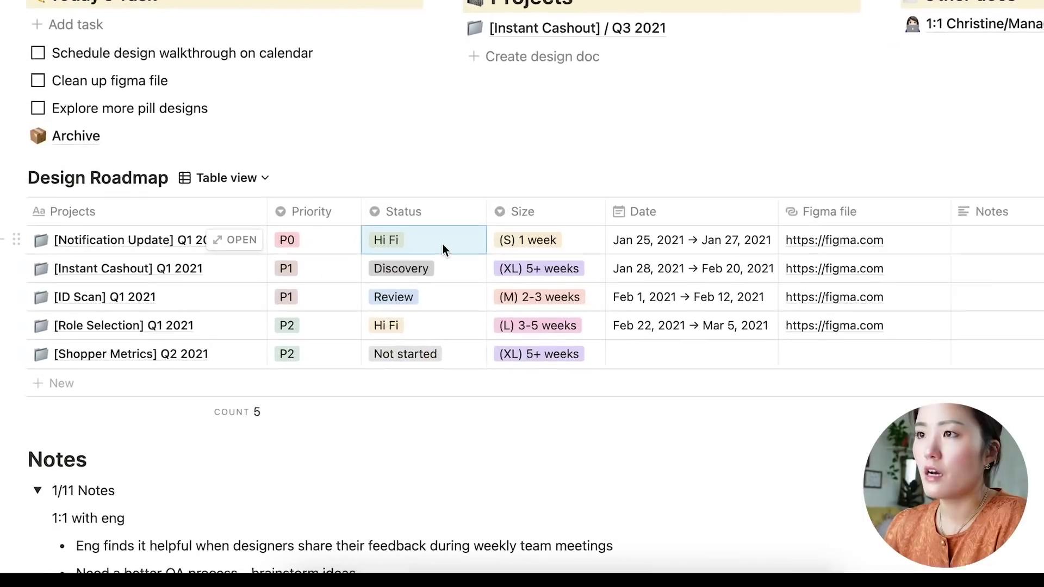
Review the first project's Status choices and open the Status property settings.
click(455, 260)
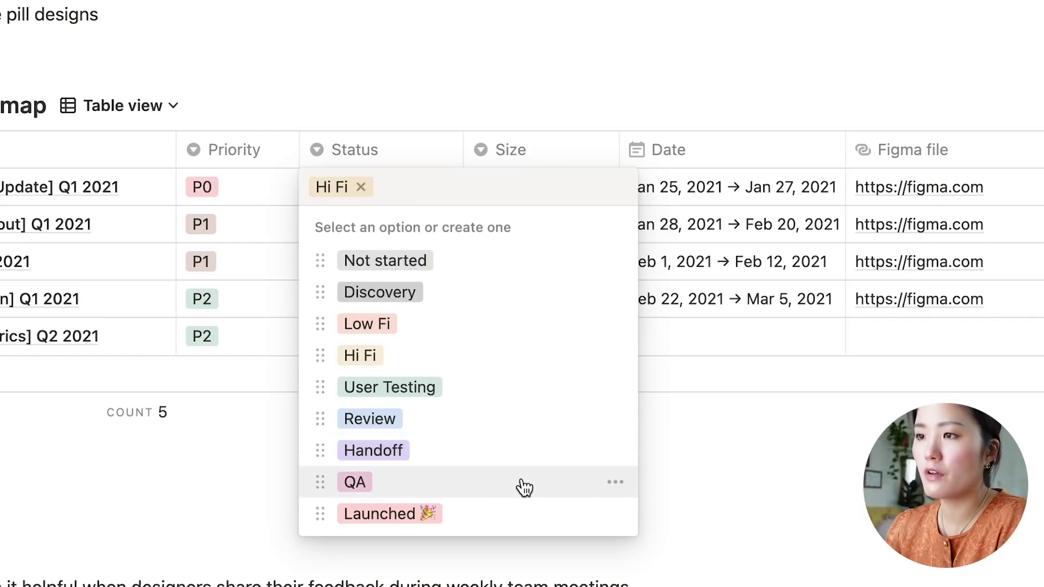
key(Escape)
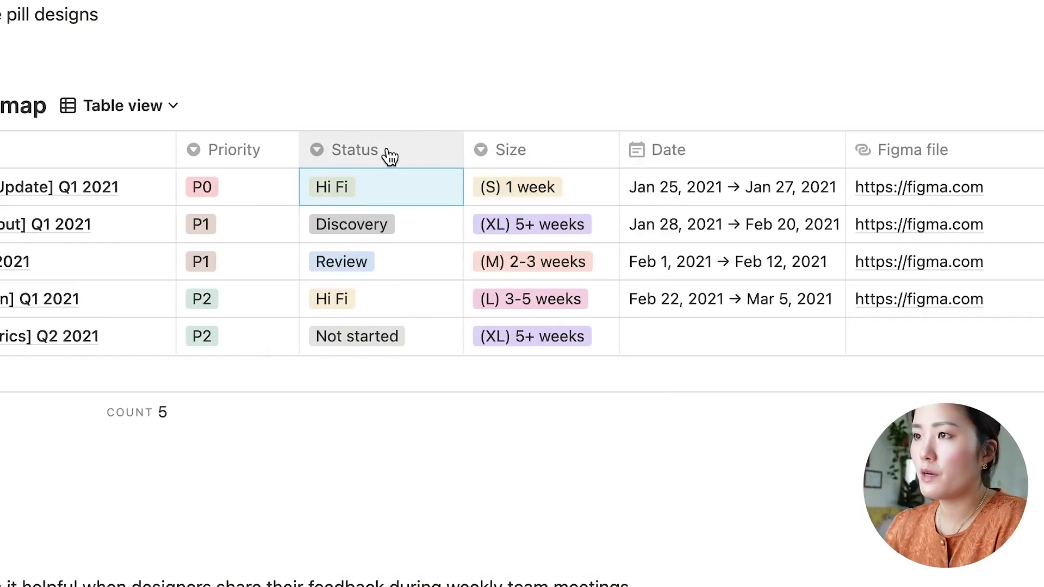
click(391, 151)
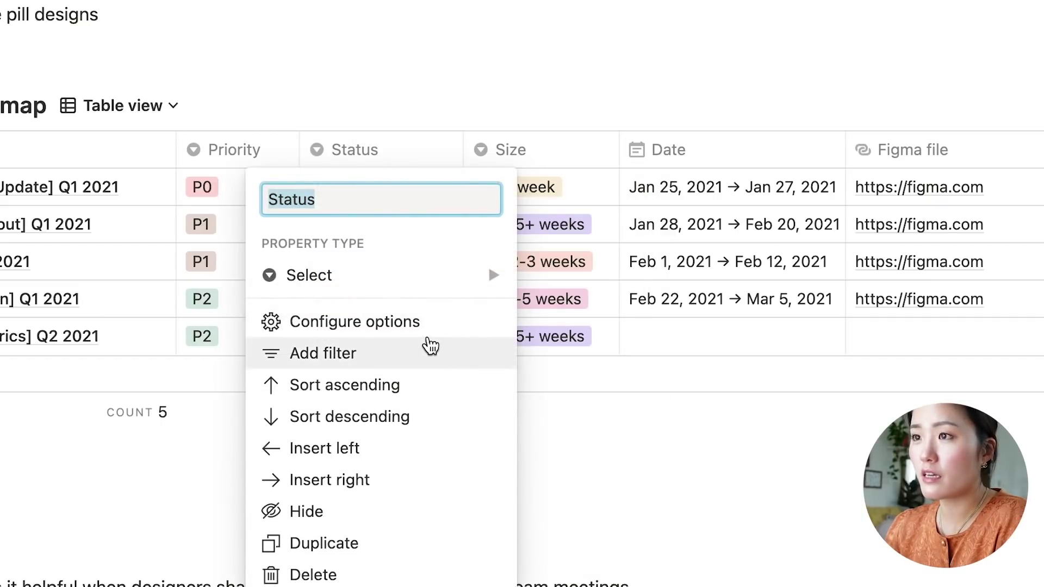
Inspect the Size property settings and the first project's Size choices.
mouse_move(455, 292)
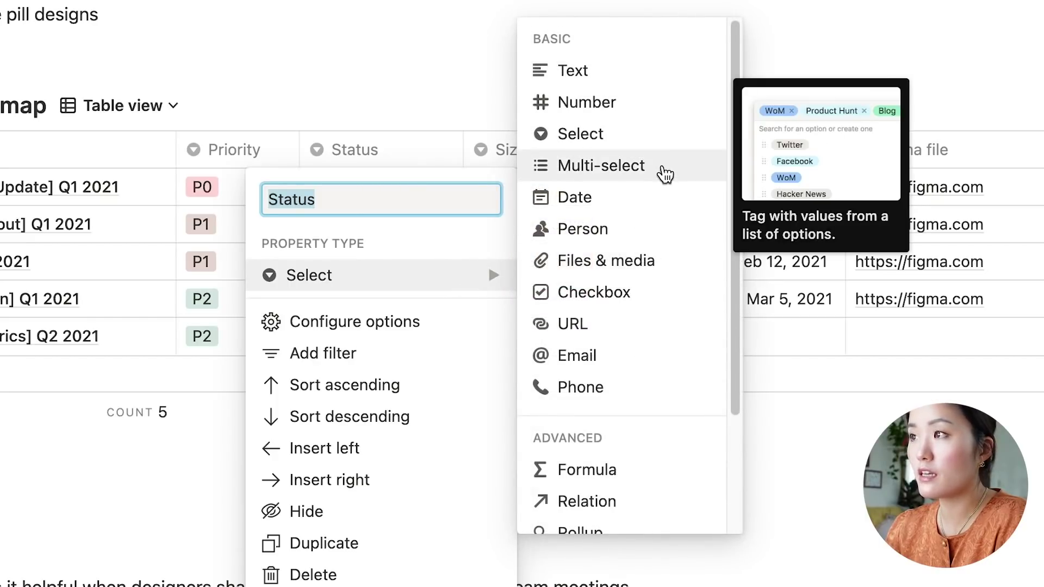
key(Escape)
click(559, 141)
click(630, 104)
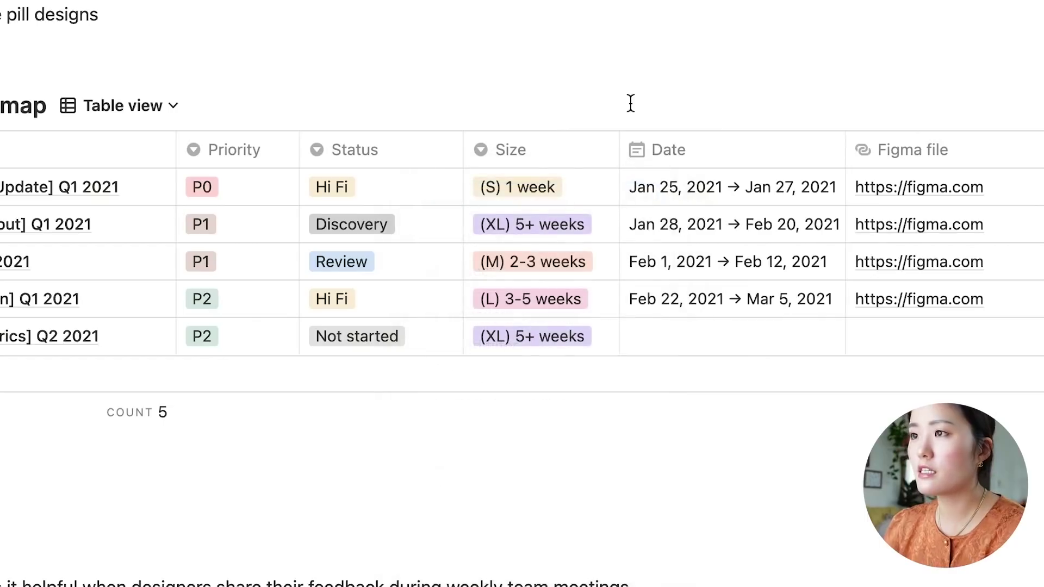
click(583, 191)
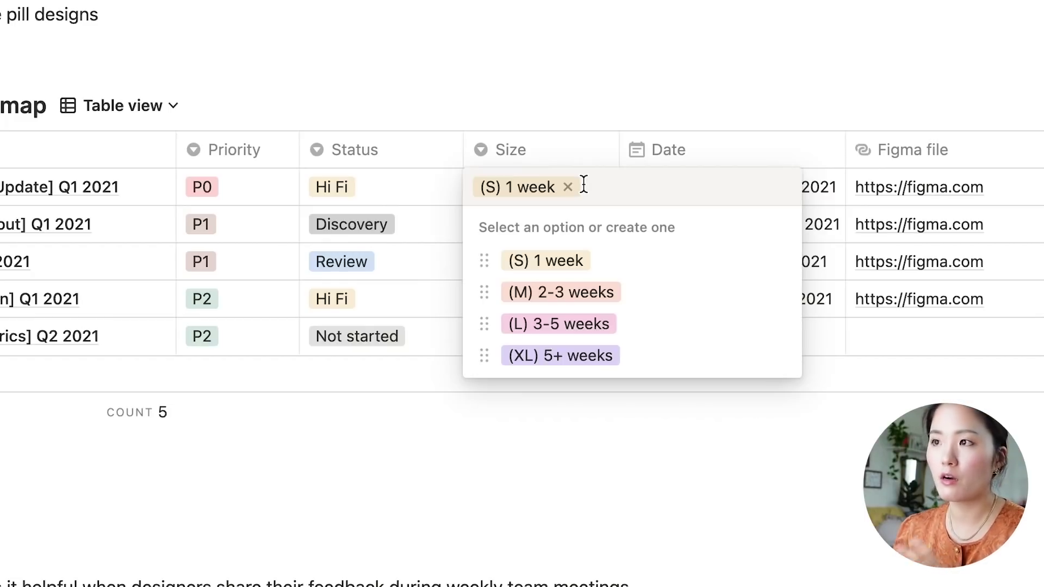
Toggle the first project's end date off and on, keeping Jan 25 → Jan 27, 2021.
click(789, 185)
click(789, 185)
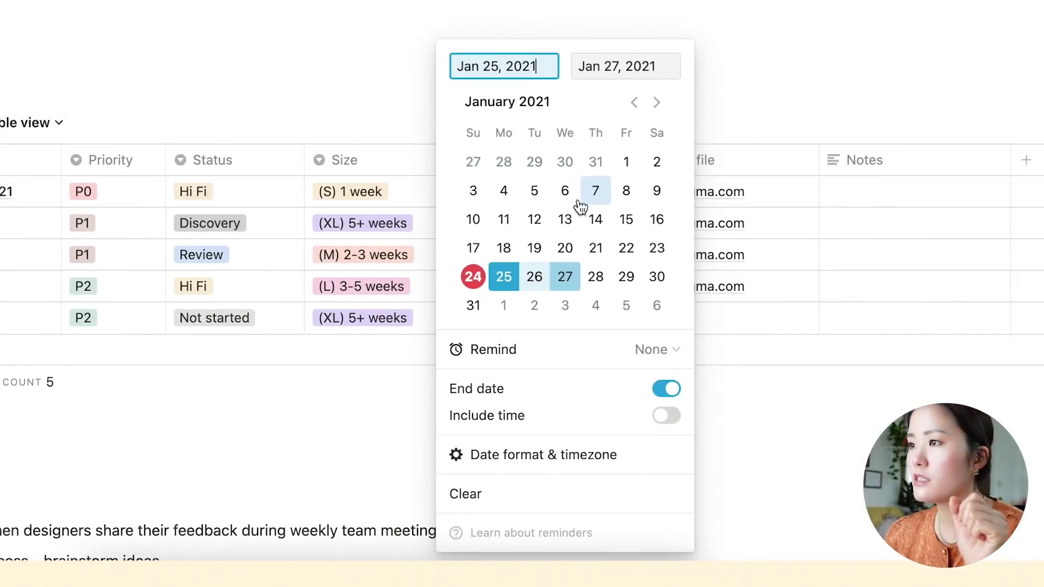
click(630, 388)
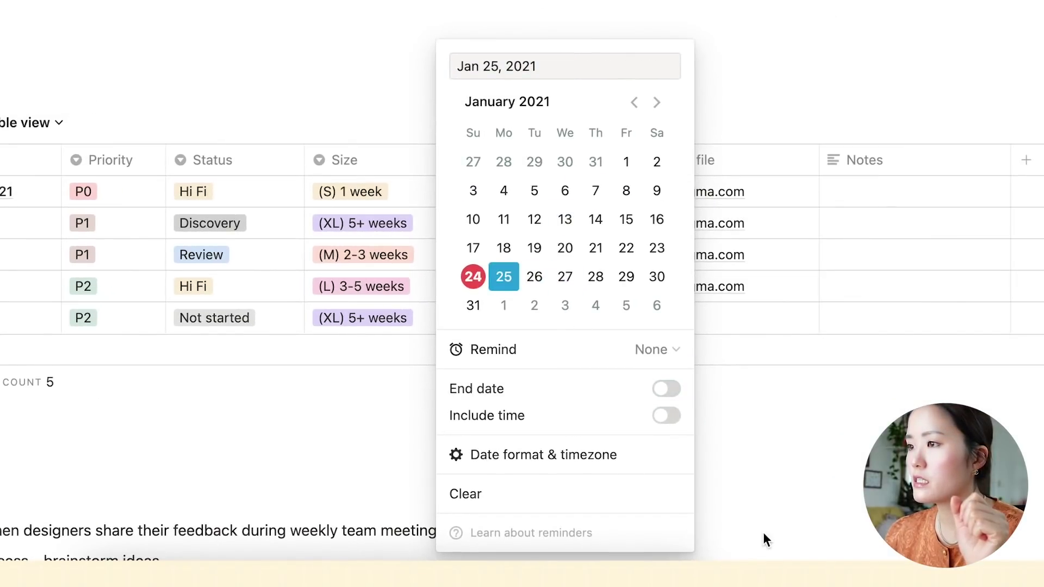
click(667, 390)
click(565, 278)
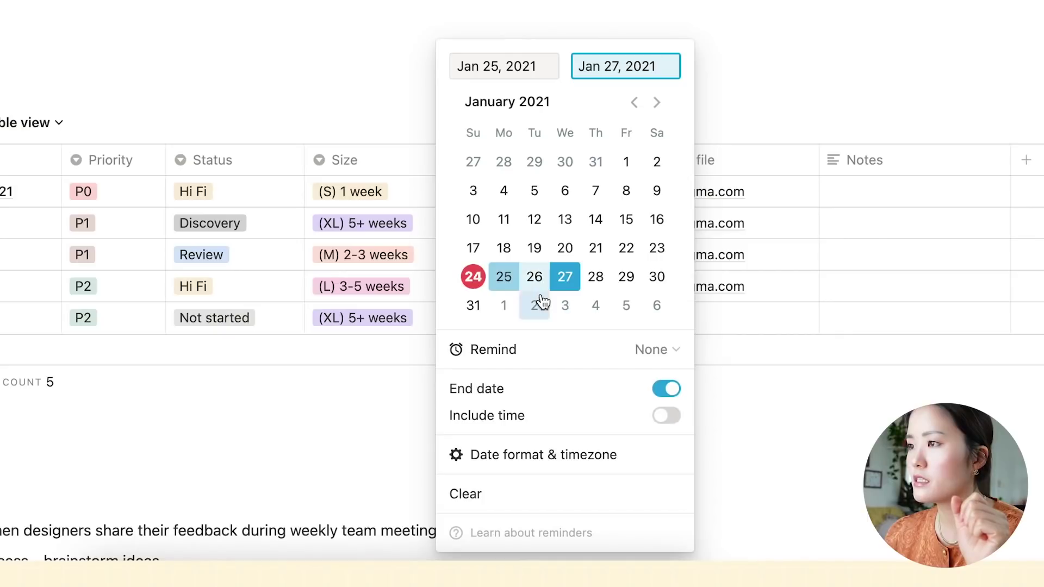
key(Escape)
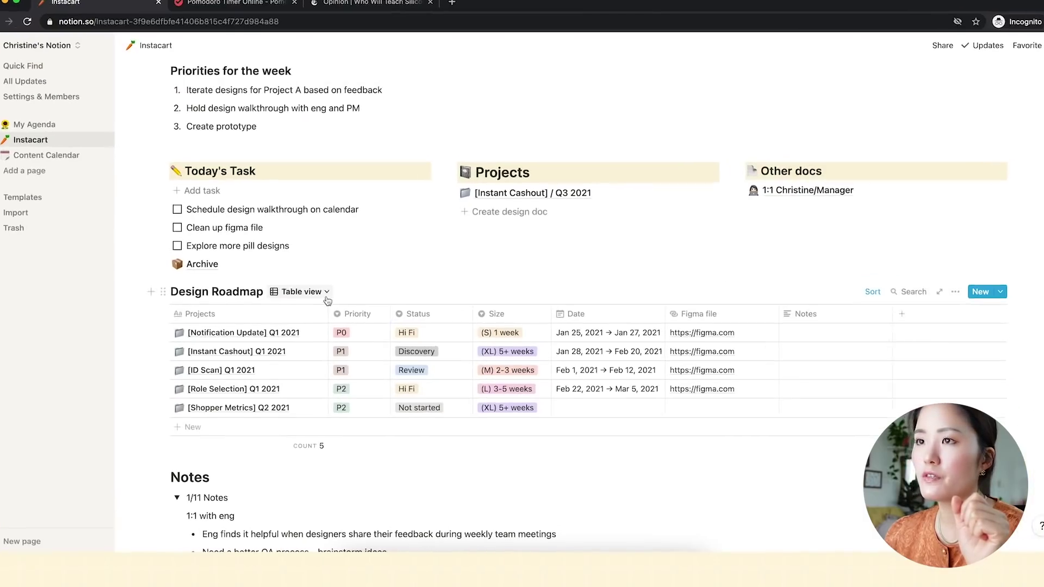
click(266, 216)
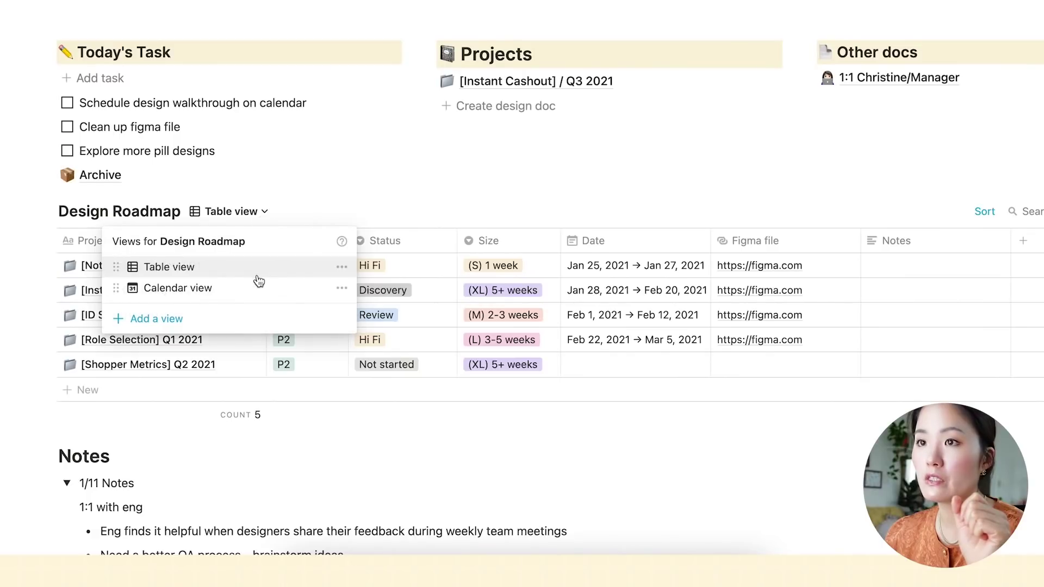
Add a Calendar view to the Design Roadmap database.
click(183, 320)
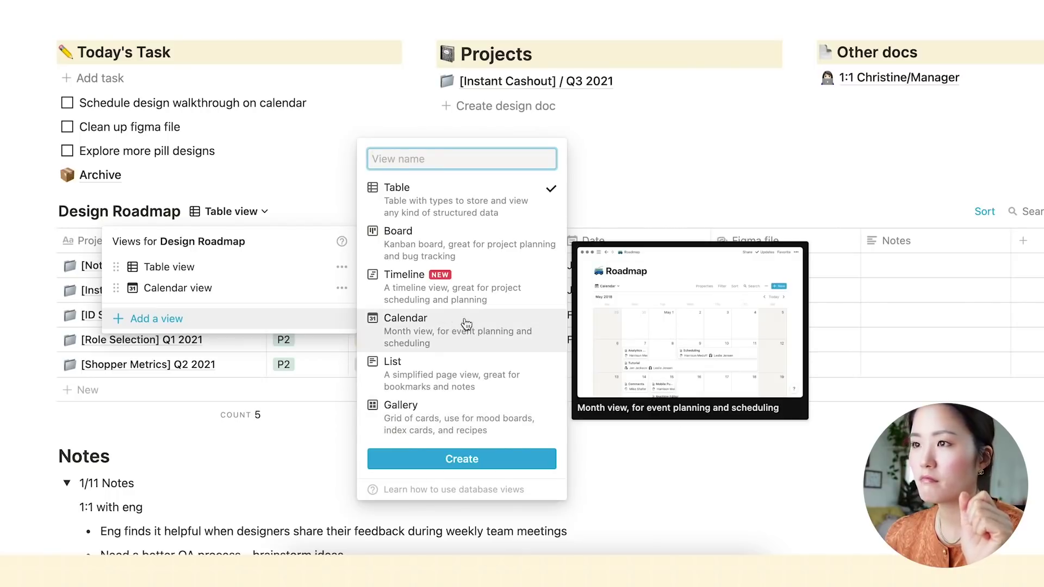
click(190, 289)
click(191, 289)
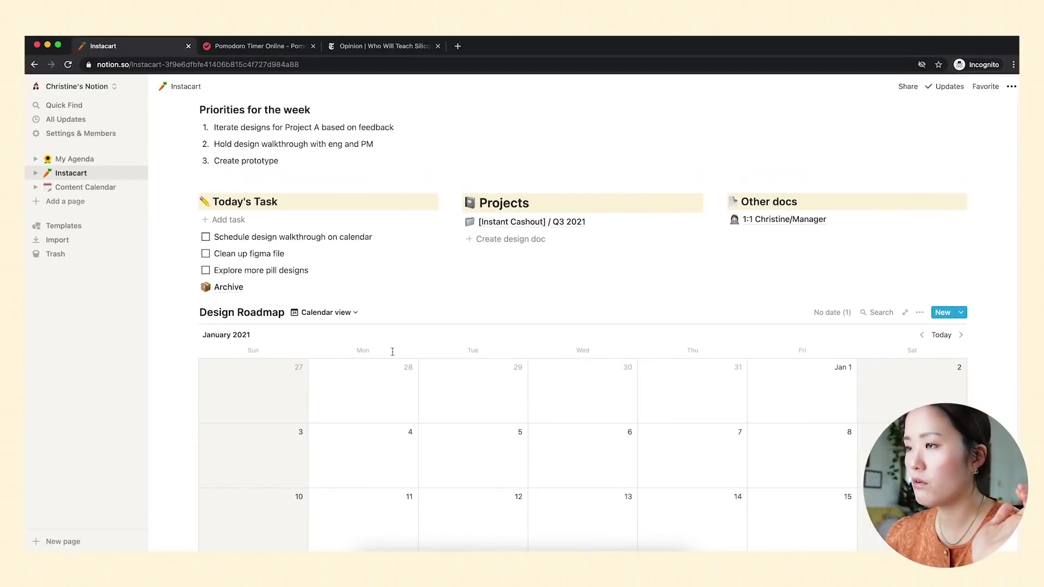
scroll(393, 352, down, 4)
scroll(761, 399, down, 1)
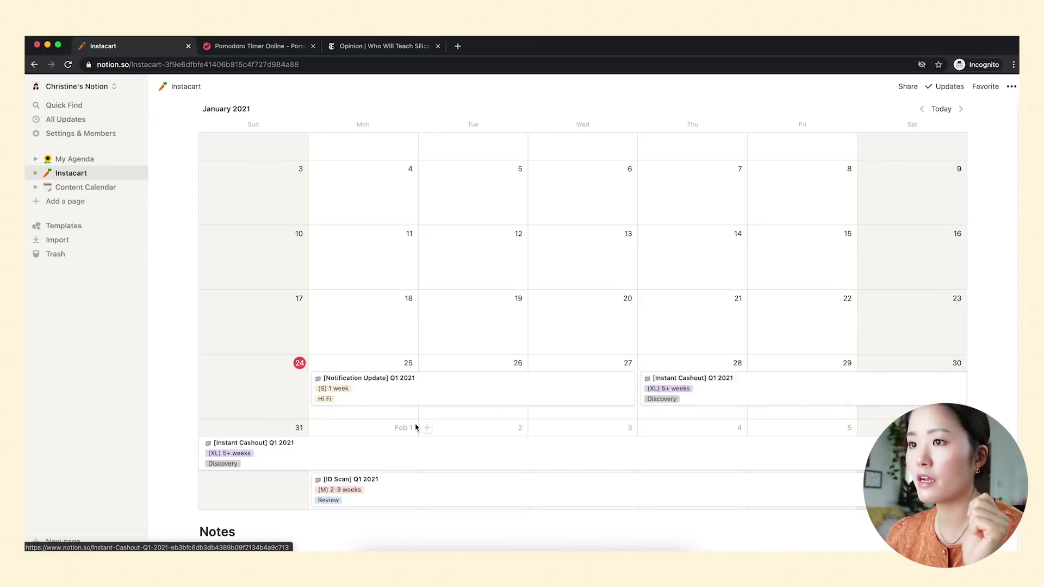
scroll(746, 350, down, 1)
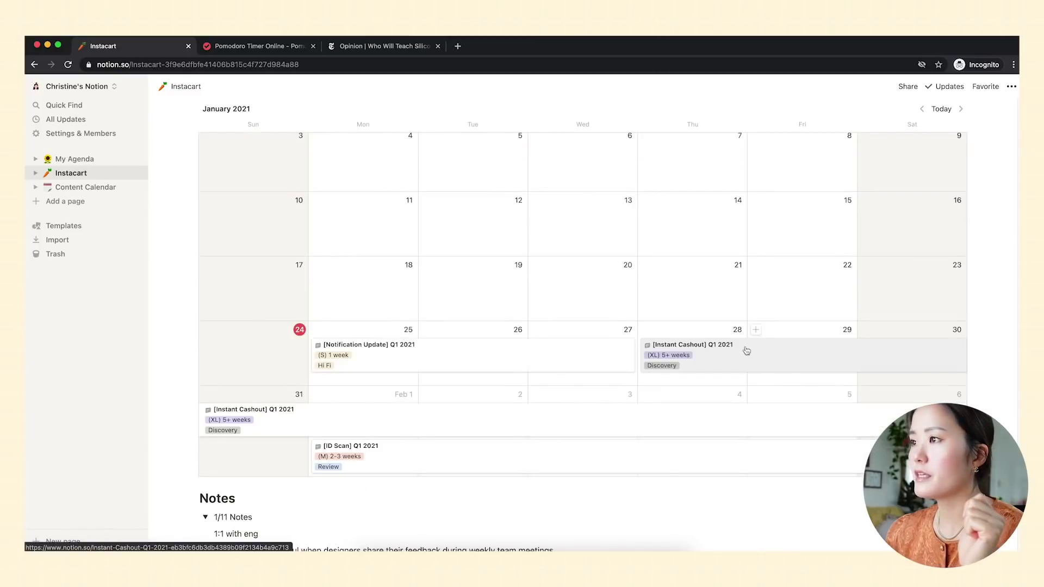
scroll(924, 327, up, 3)
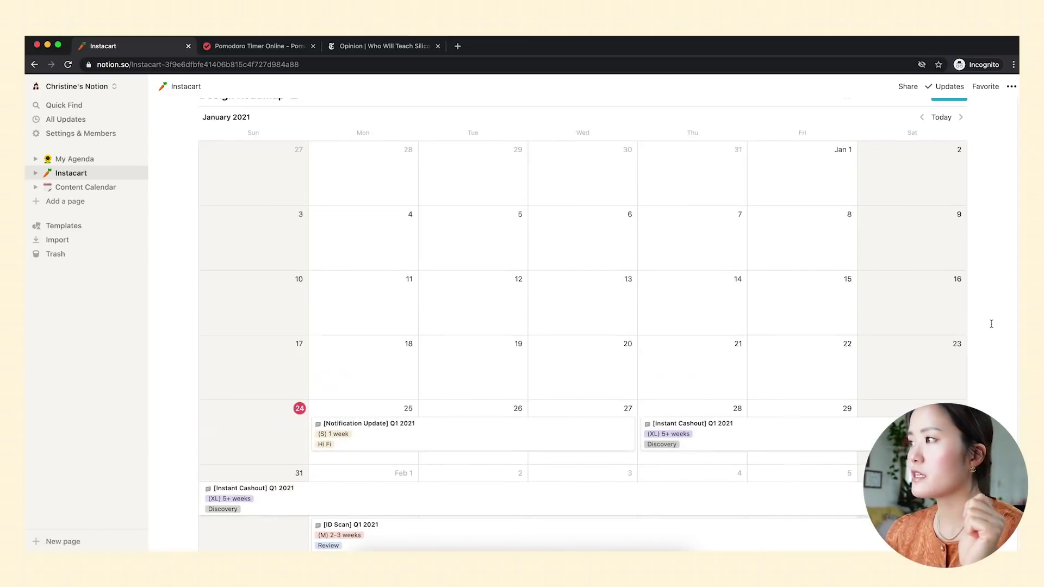
Hide Priority, Size and Status on the calendar cards.
click(919, 167)
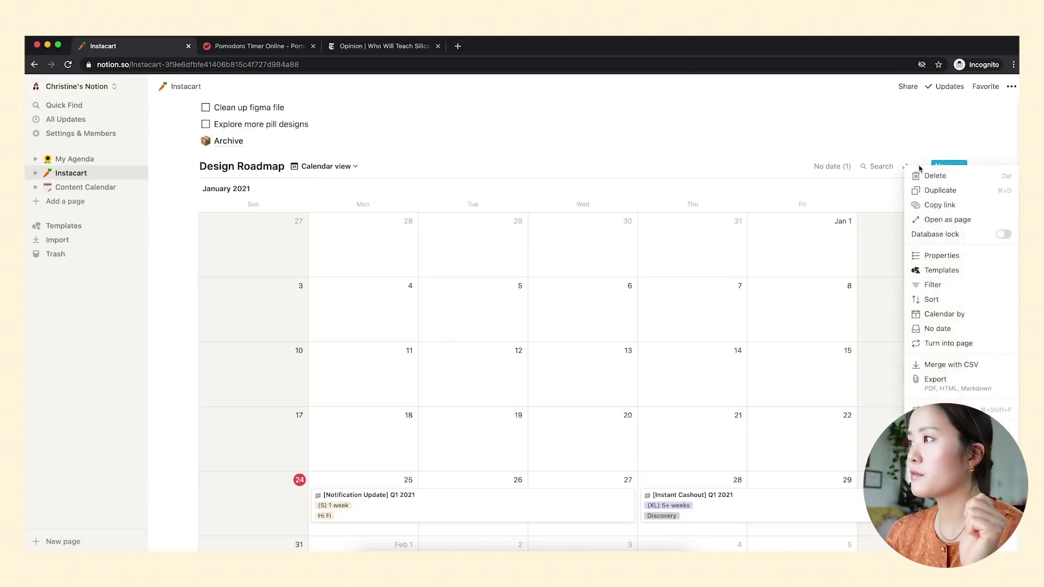
click(953, 259)
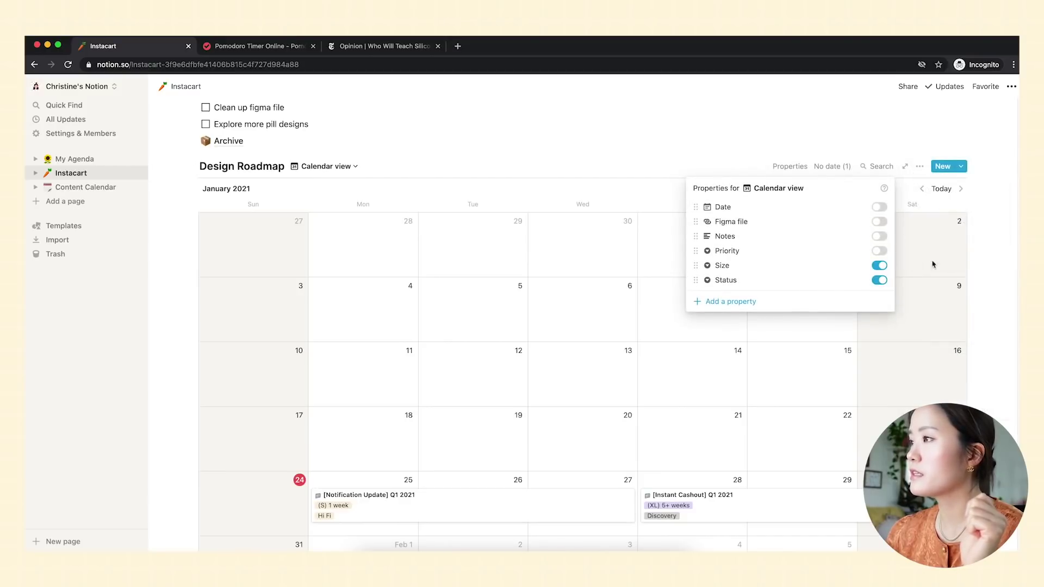
click(879, 252)
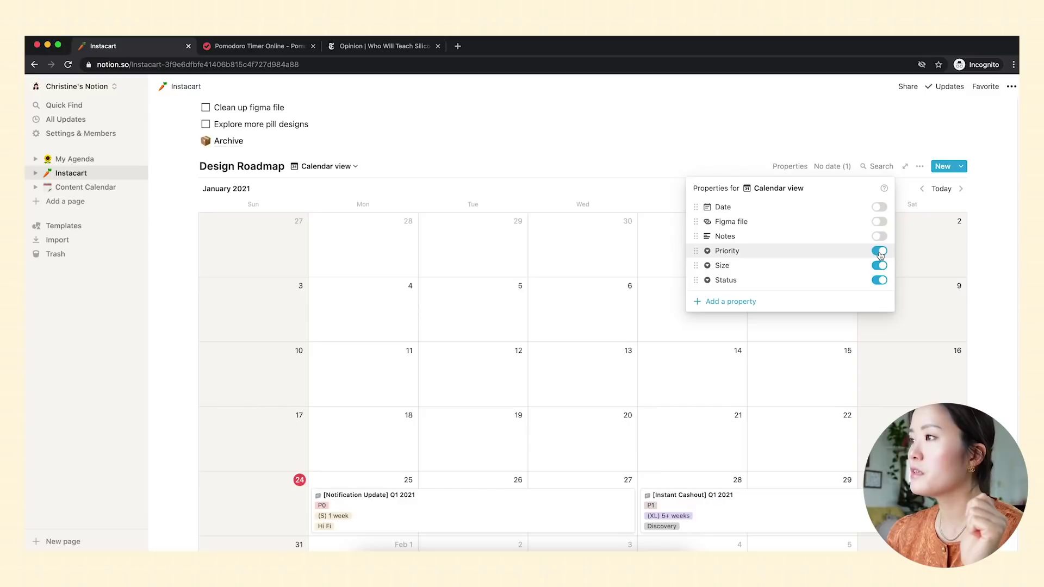
click(879, 251)
click(879, 265)
click(879, 280)
Switch the Design Roadmap back to its Table view.
click(354, 199)
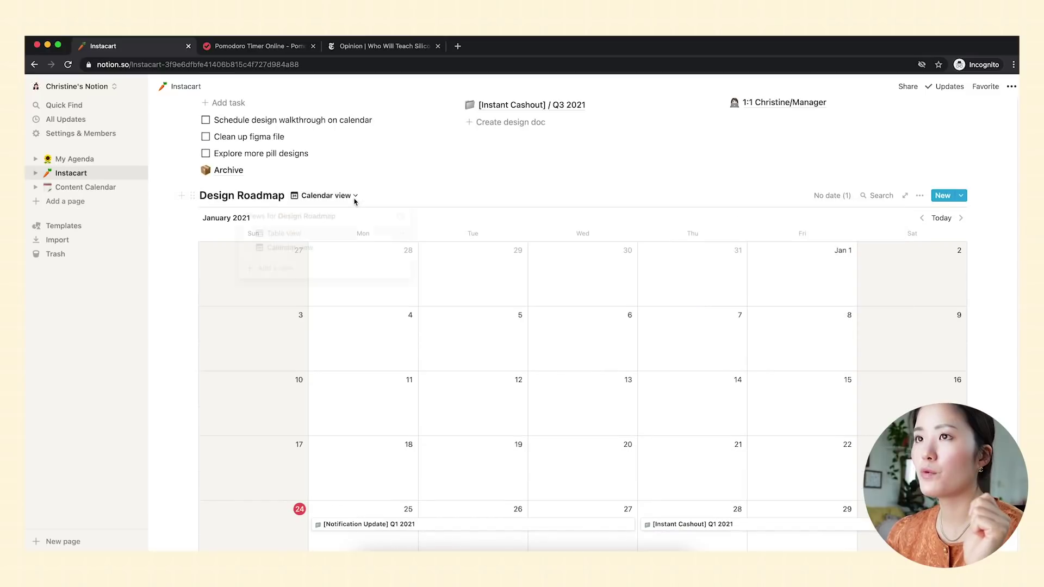
click(336, 235)
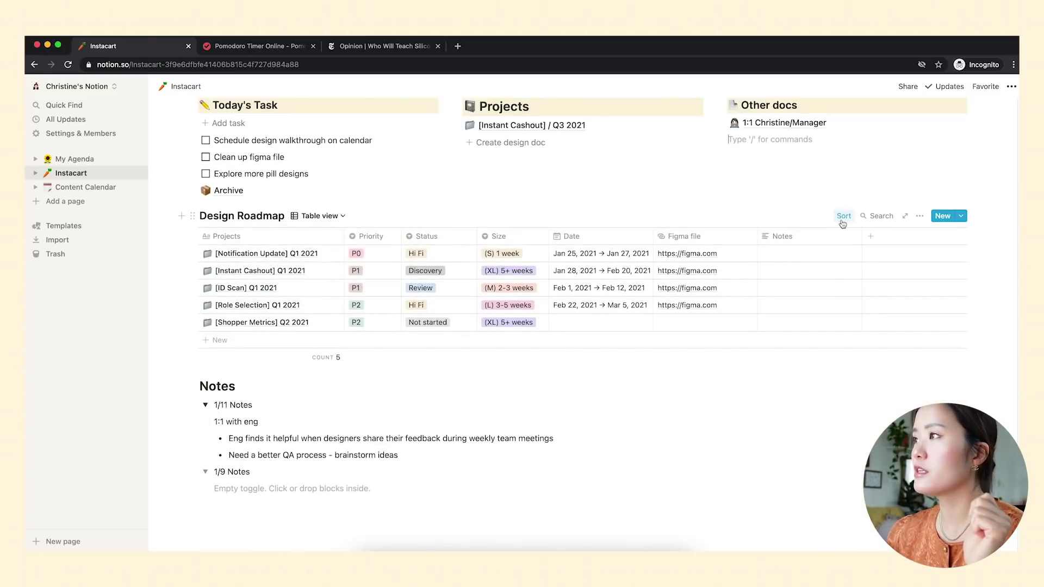
click(844, 218)
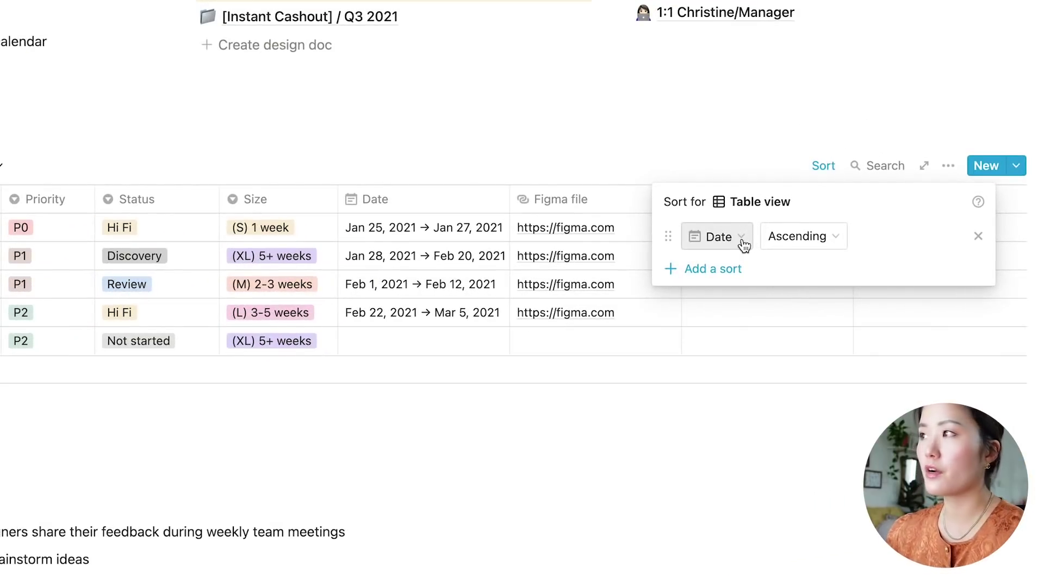
Change the Design Roadmap table's sort property from Date to Size, Ascending.
click(823, 165)
click(832, 165)
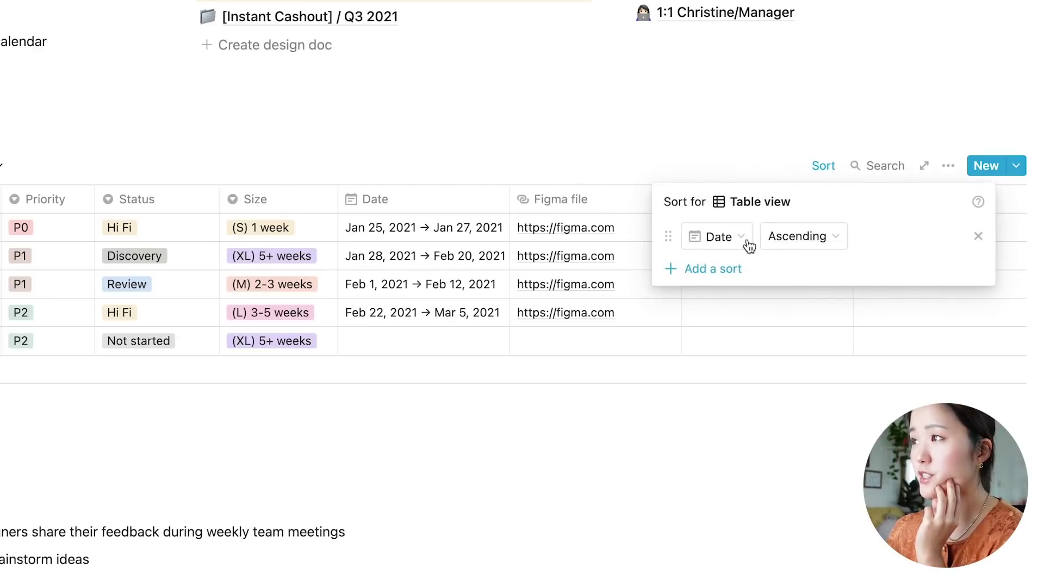
click(745, 239)
click(688, 428)
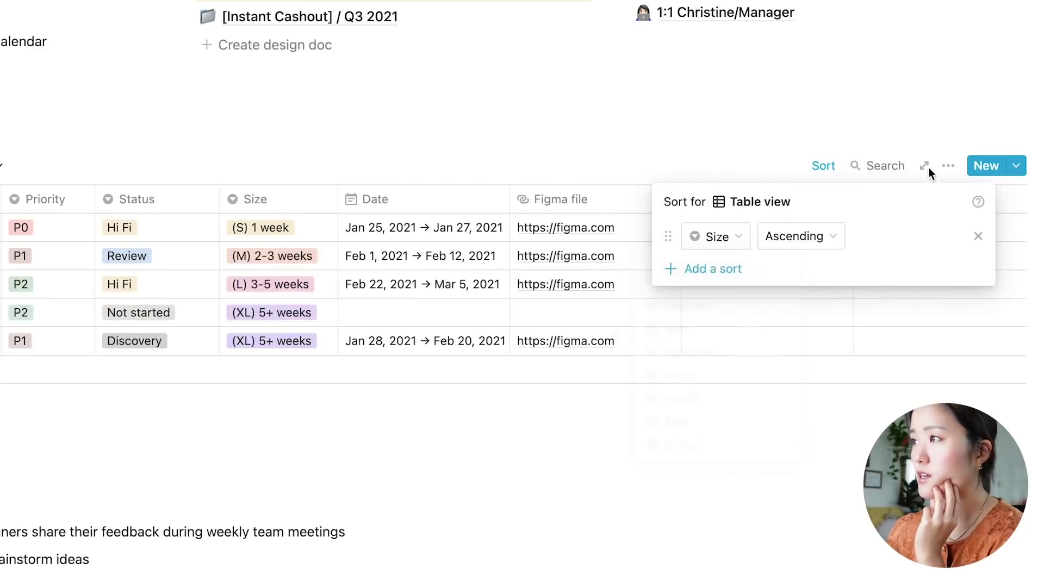
click(820, 246)
click(810, 276)
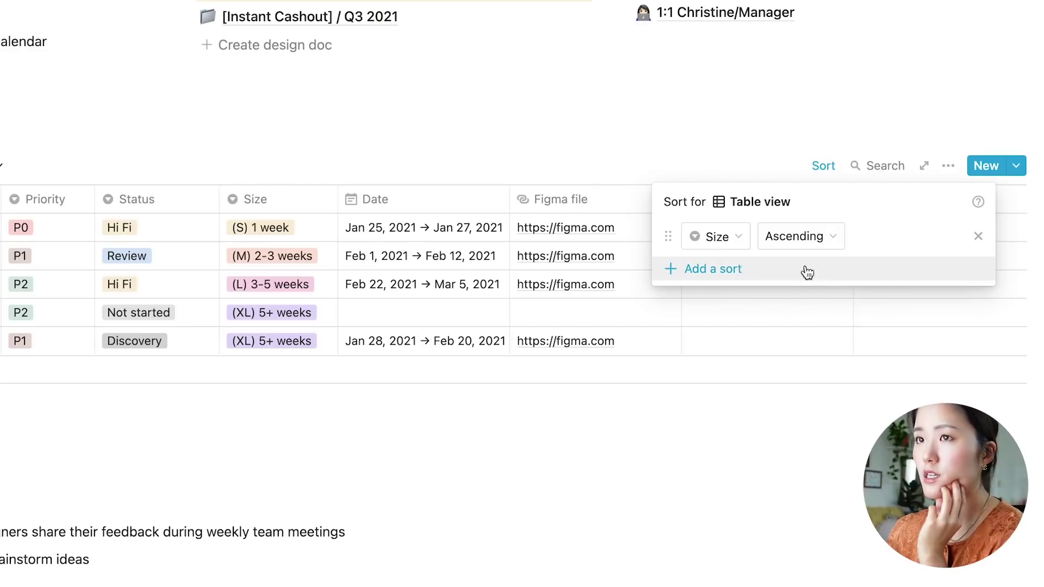
click(668, 98)
scroll(847, 259, down, 2)
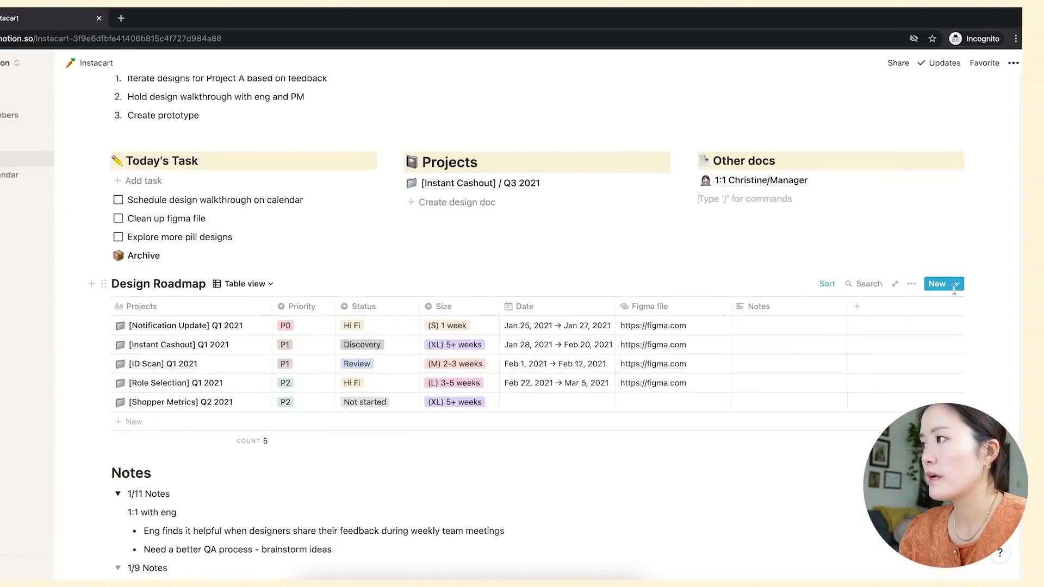
Create a page from the [Project Name] QX / 20XX template titled '[Store Selector] Q2 2021'.
click(955, 284)
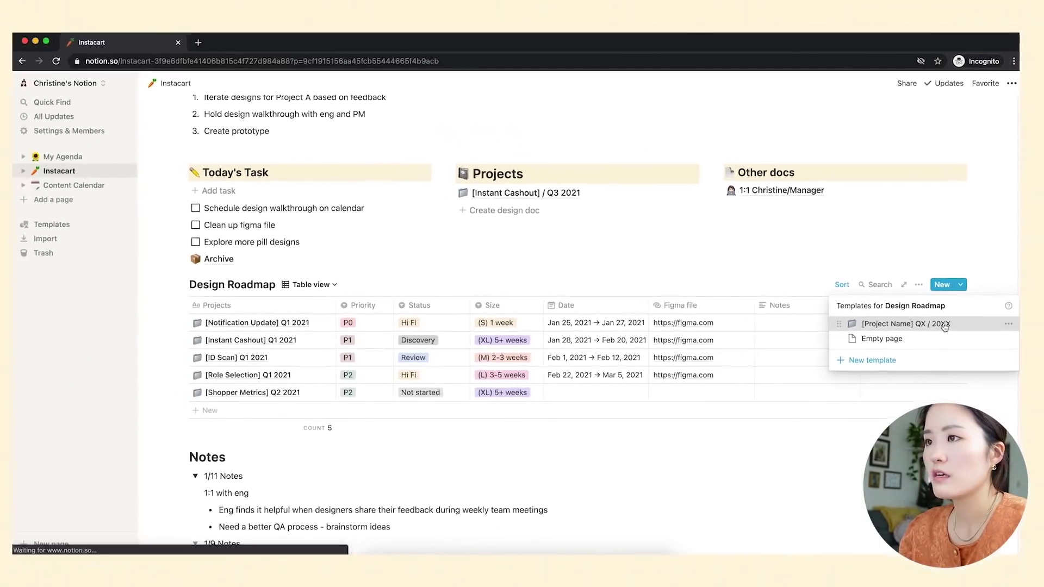
click(923, 335)
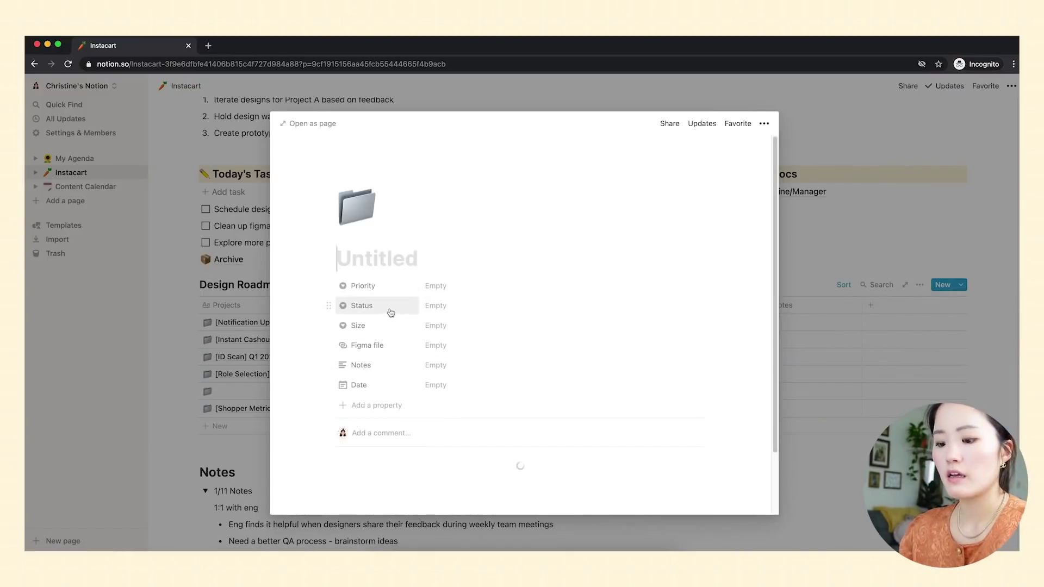
scroll(547, 272, down, 3)
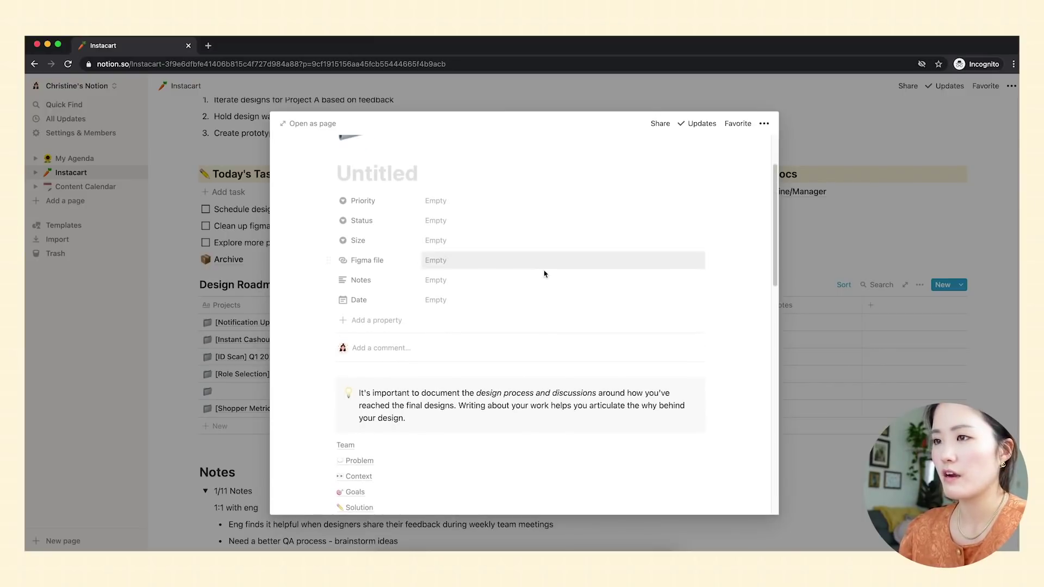
scroll(544, 274, down, 5)
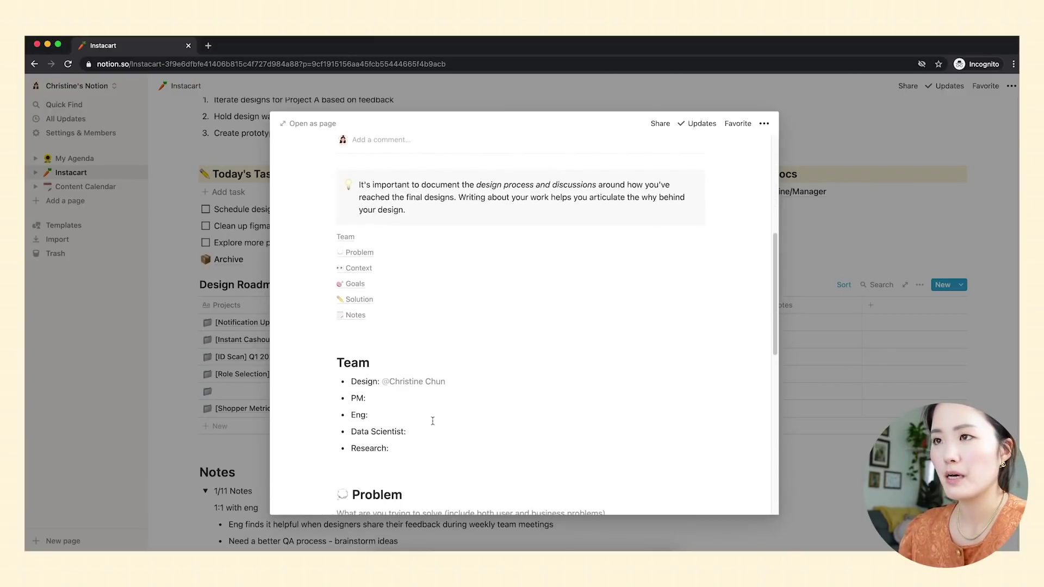
text([STore)
key(BackSpace)
key(BackSpace)
key(BackSpace)
key(BackSpace)
text(to)
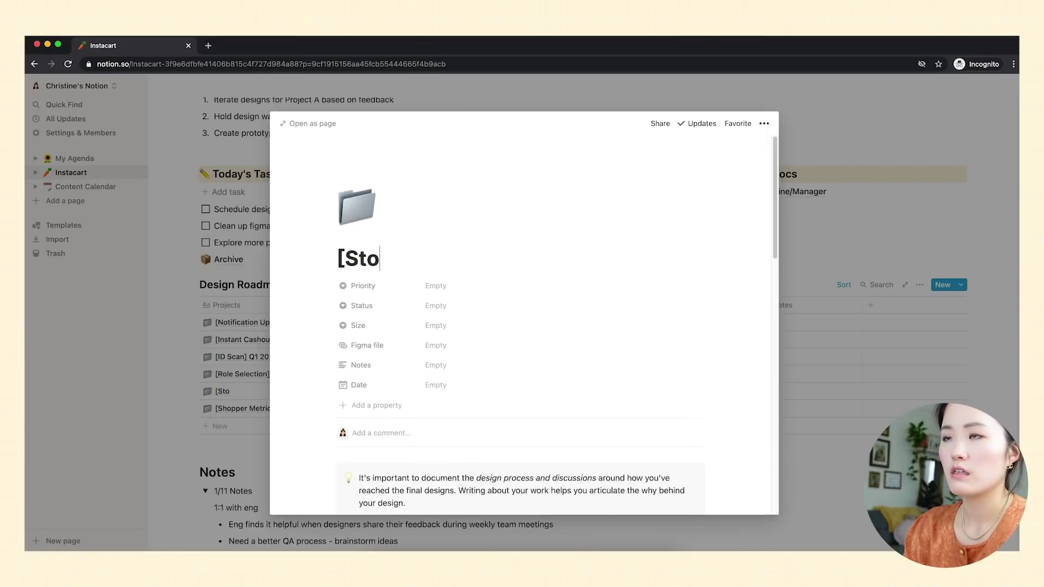
text(re Selector)
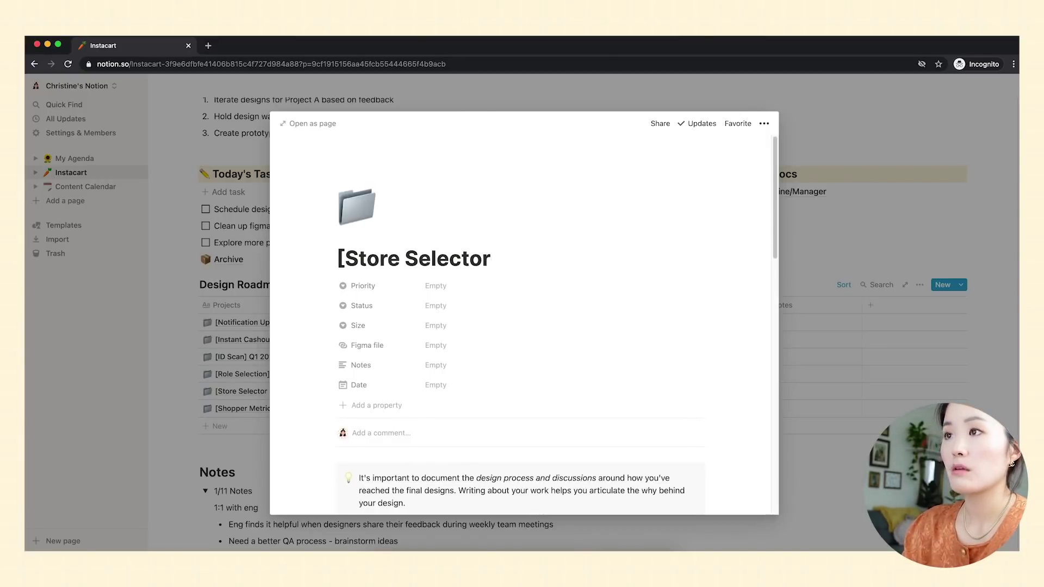
text(] )
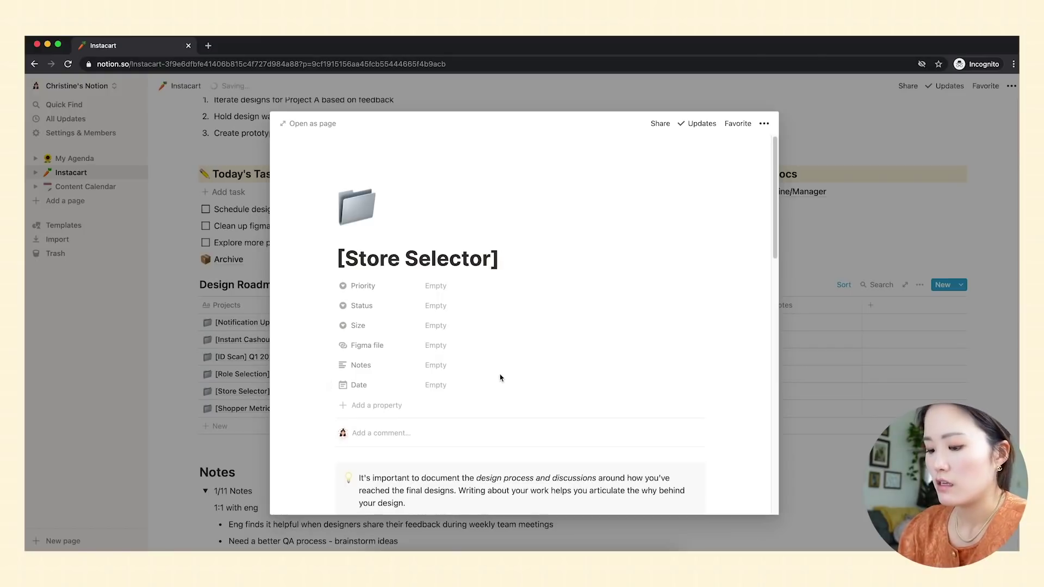
text(Q2 2021)
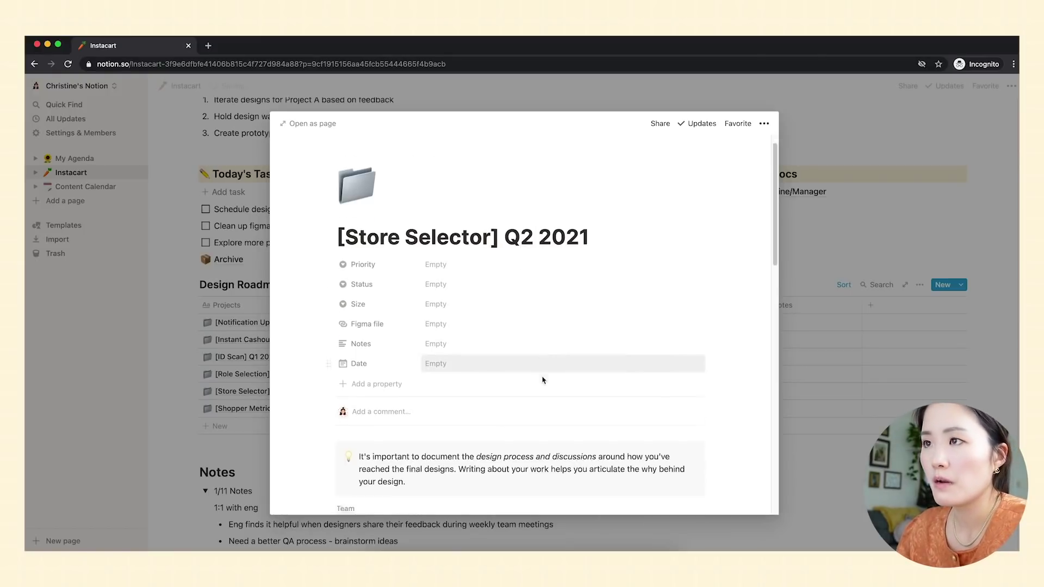
scroll(543, 380, down, 3)
scroll(540, 259, down, 4)
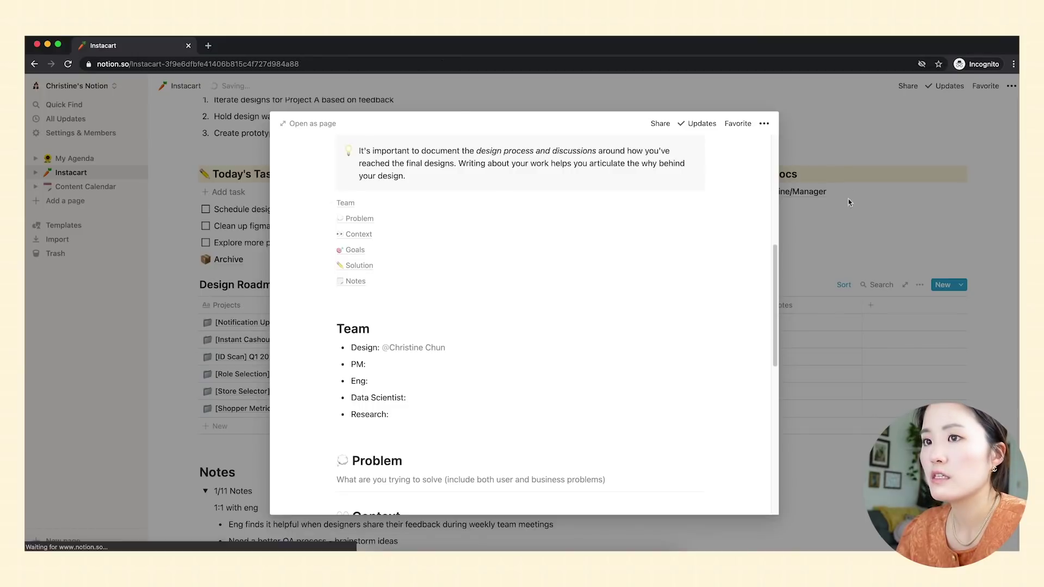
click(824, 173)
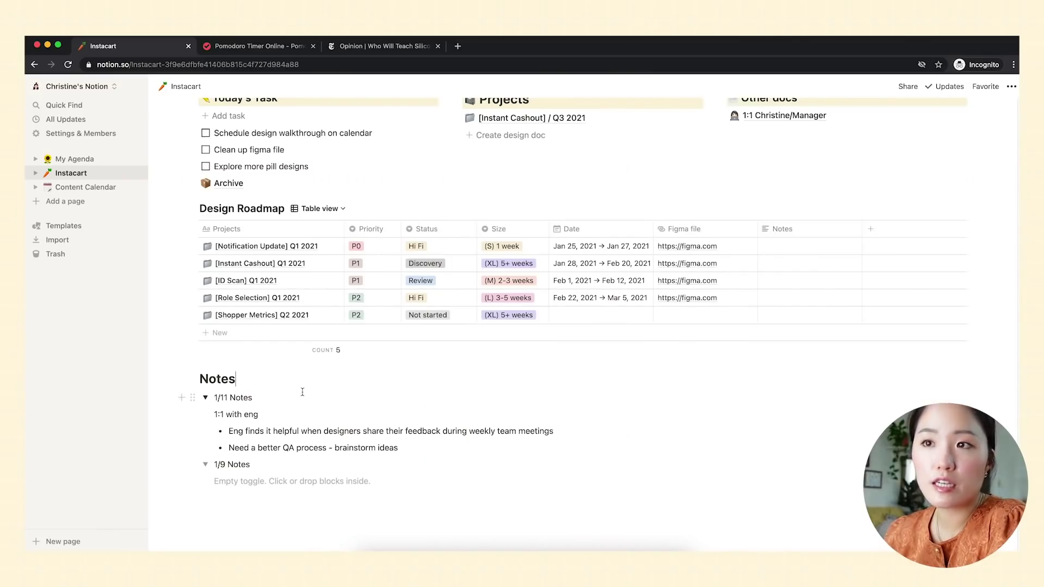
Select and deselect the QA process bullet, then scroll back to the top of the Instacart page.
drag(200, 443, 187, 439)
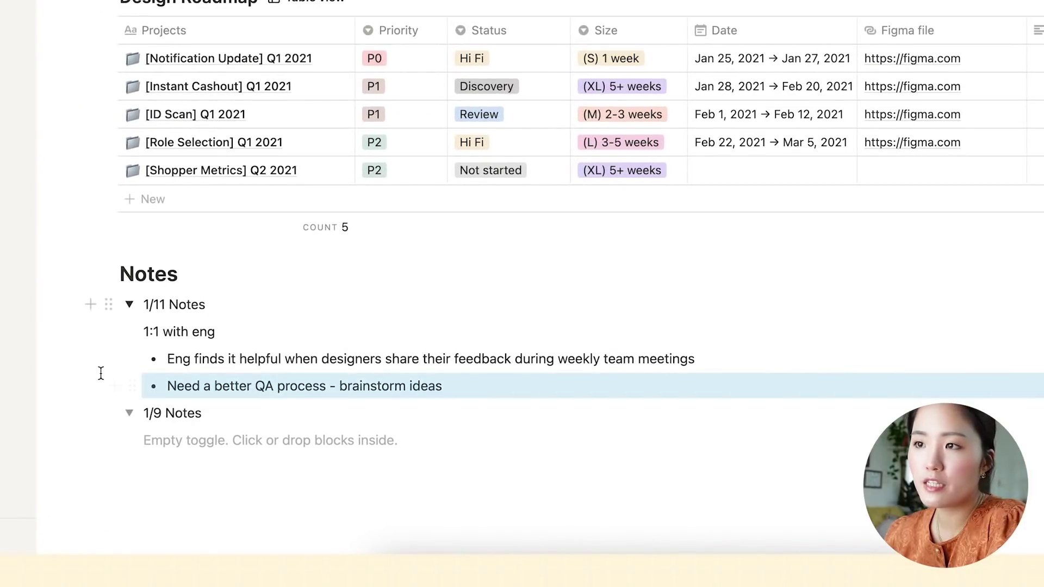
click(100, 373)
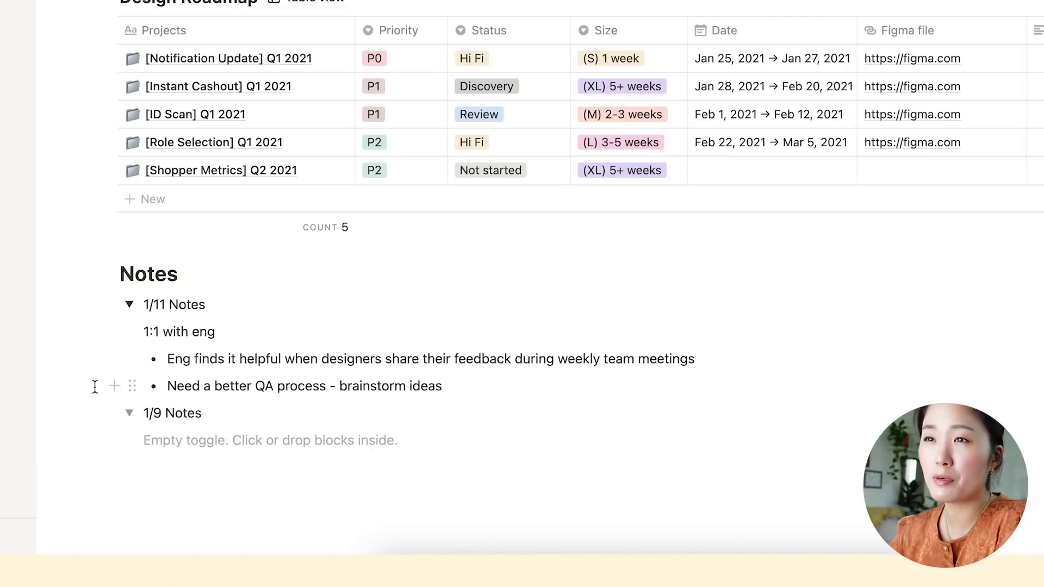
scroll(488, 276, up, 1)
scroll(528, 275, up, 2)
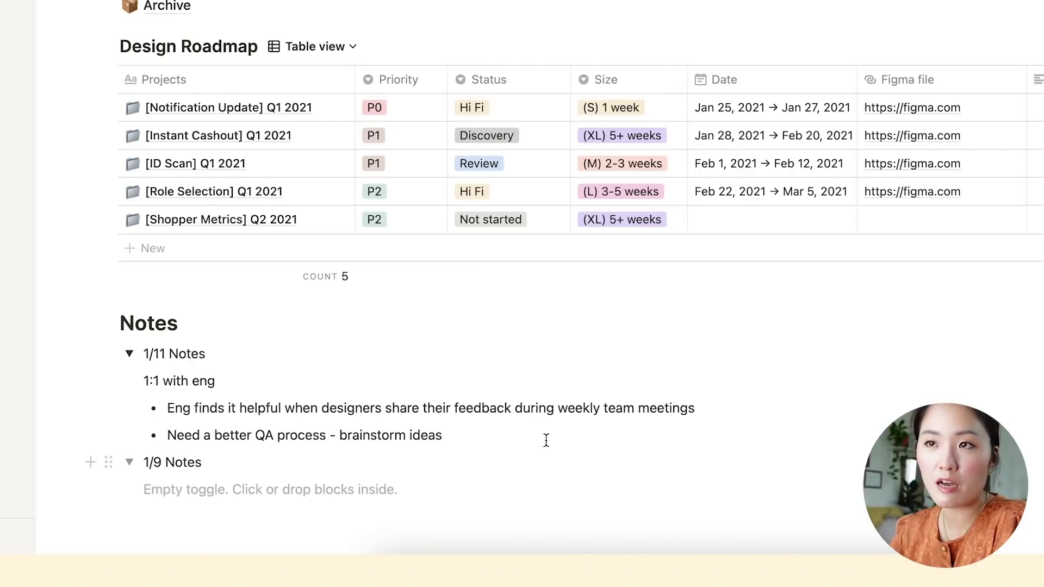
scroll(671, 365, up, 4)
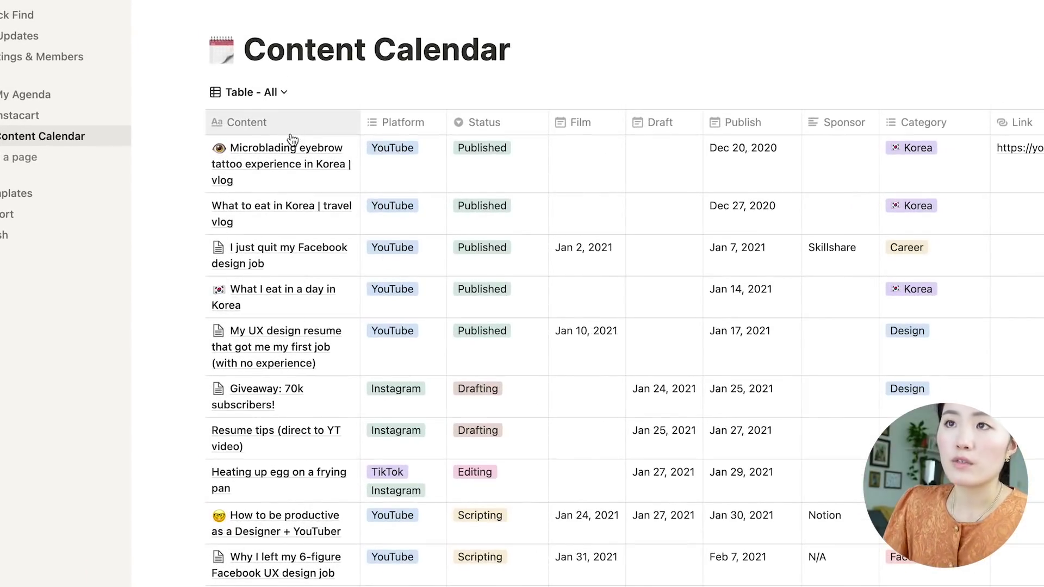
mouse_move(293, 142)
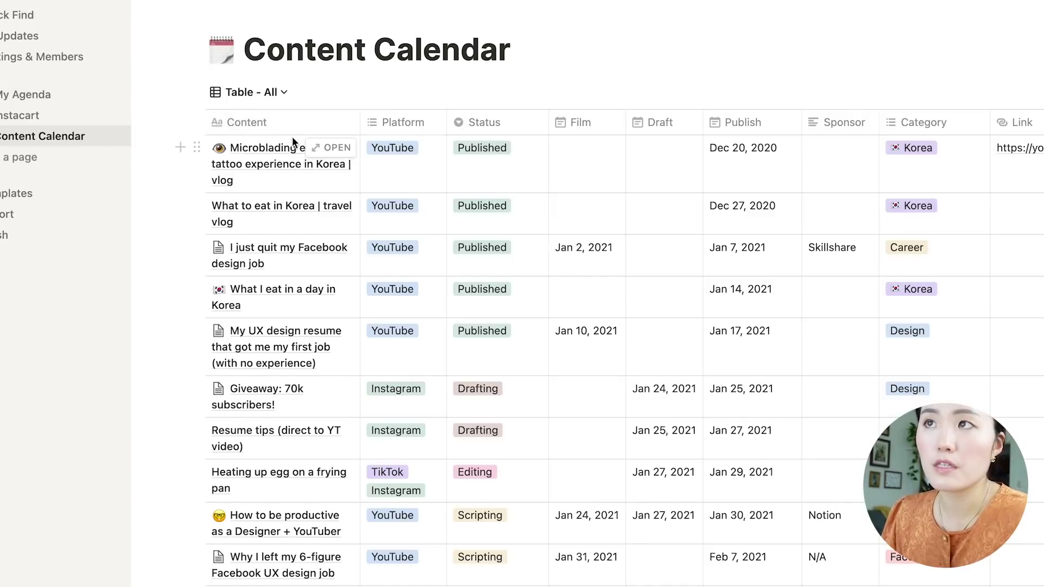
click(418, 159)
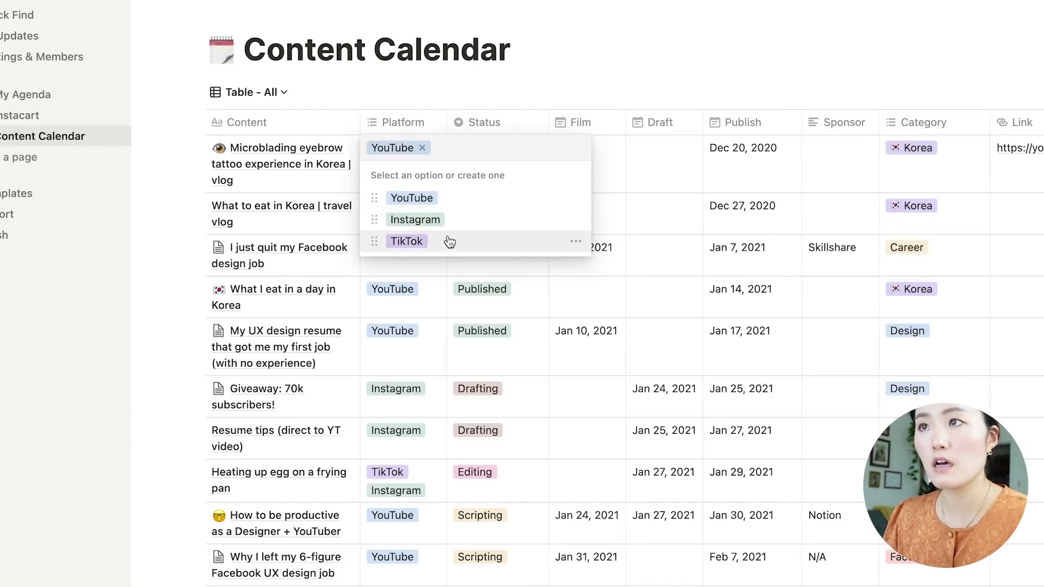
key(Escape)
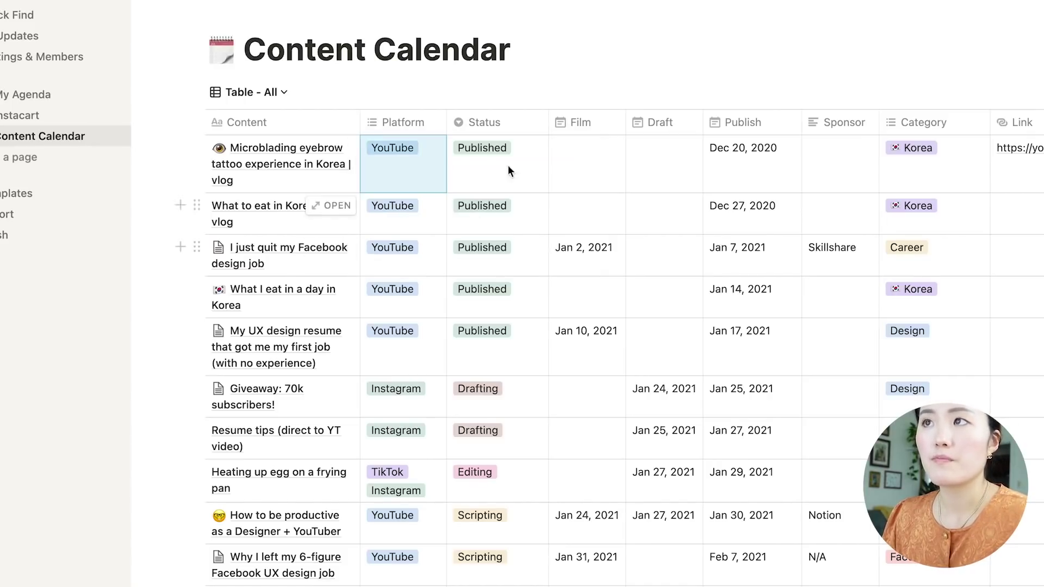
key(Right)
key(Return)
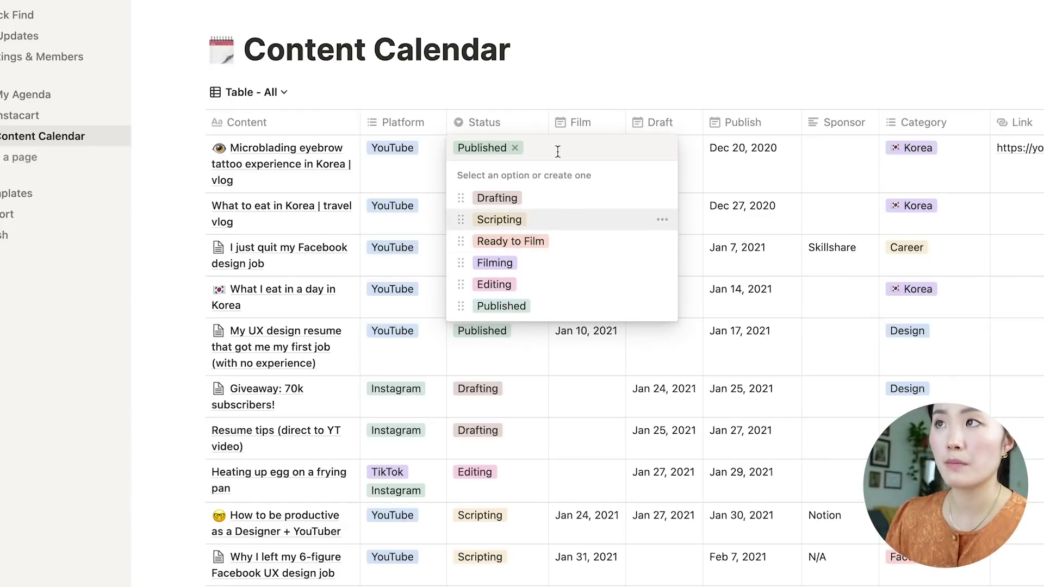
key(Escape)
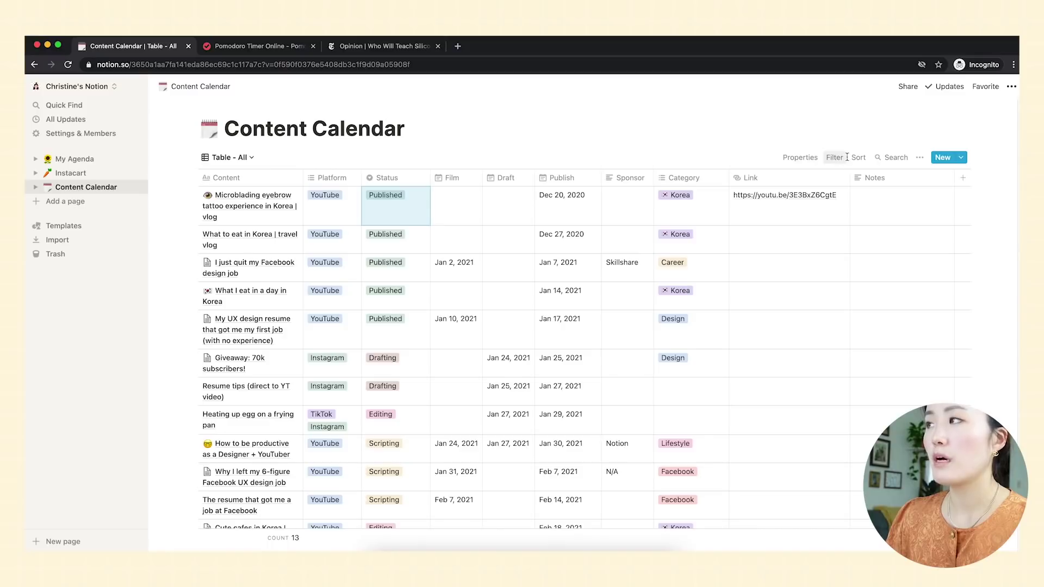
Filter the All table view to Status is not Published.
click(838, 161)
click(723, 255)
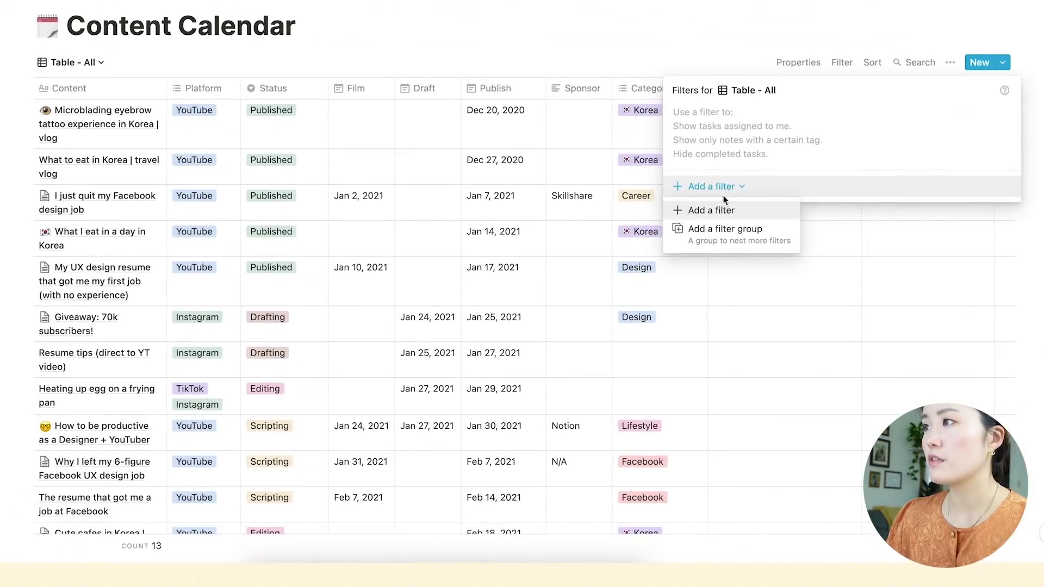
click(742, 277)
click(784, 123)
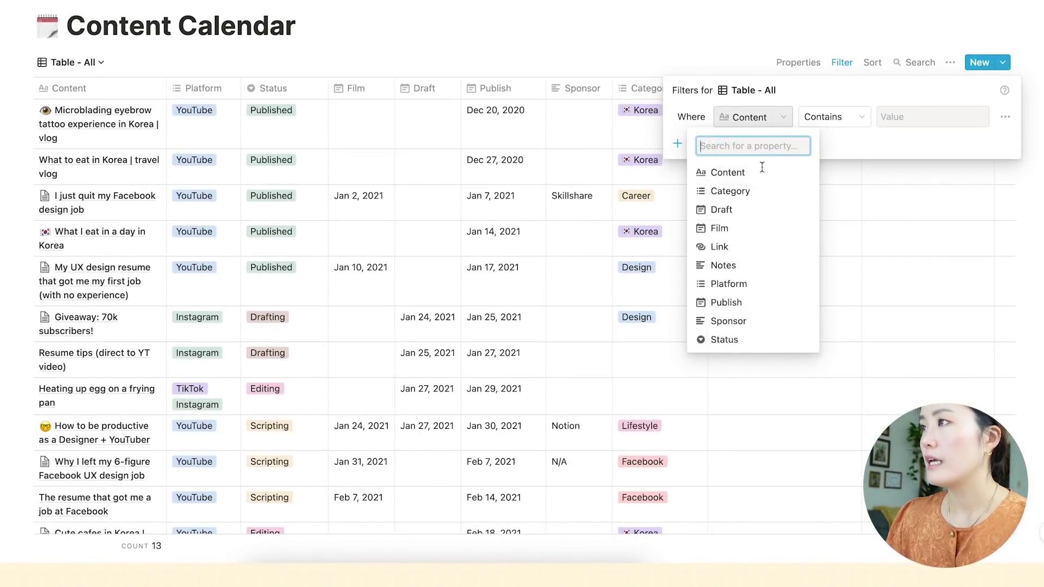
click(734, 340)
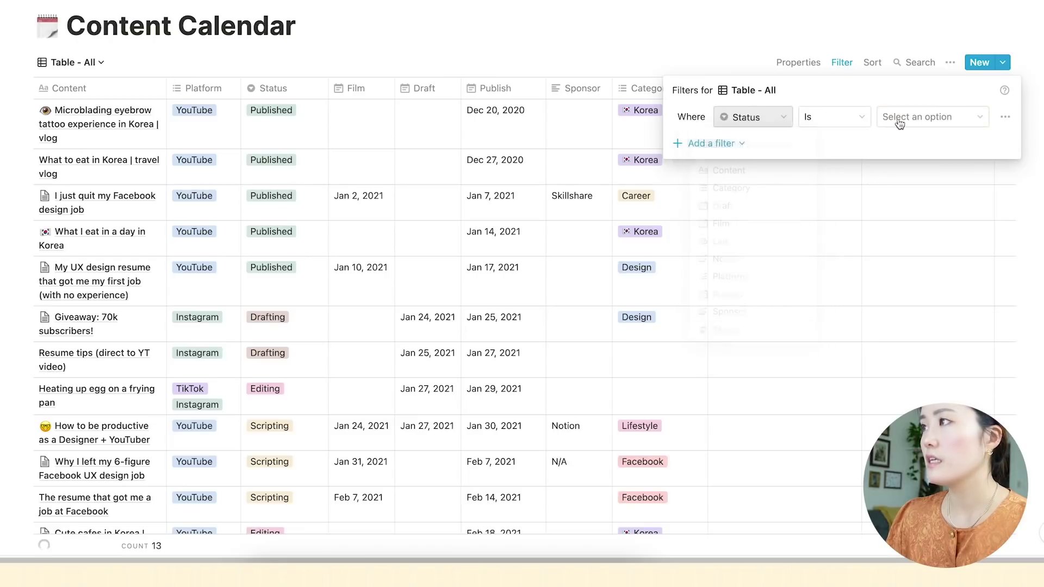
click(860, 126)
click(844, 162)
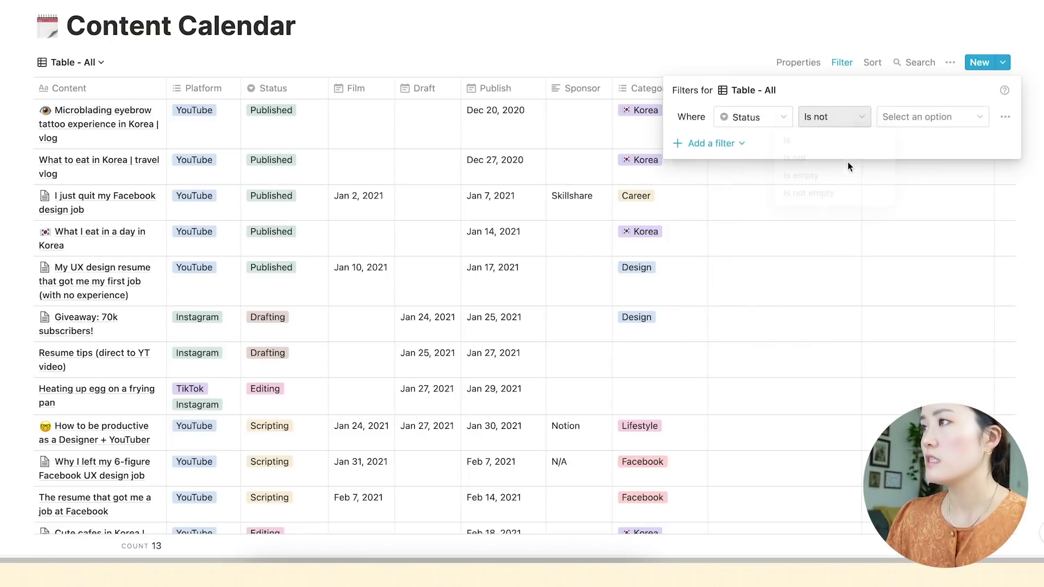
click(911, 117)
click(912, 284)
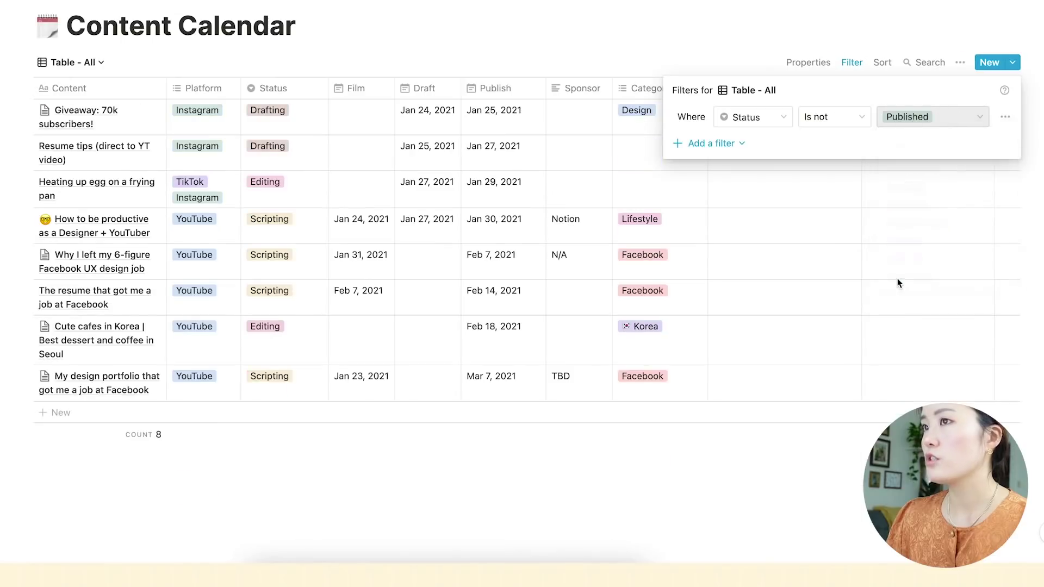
click(871, 64)
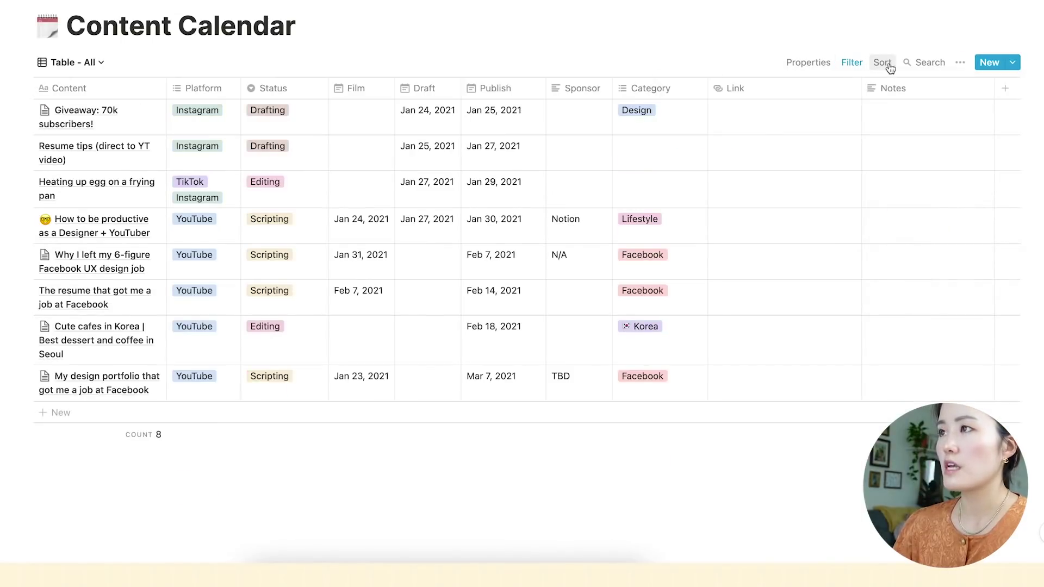
Sort the remaining entries by Publish date, ascending.
click(883, 62)
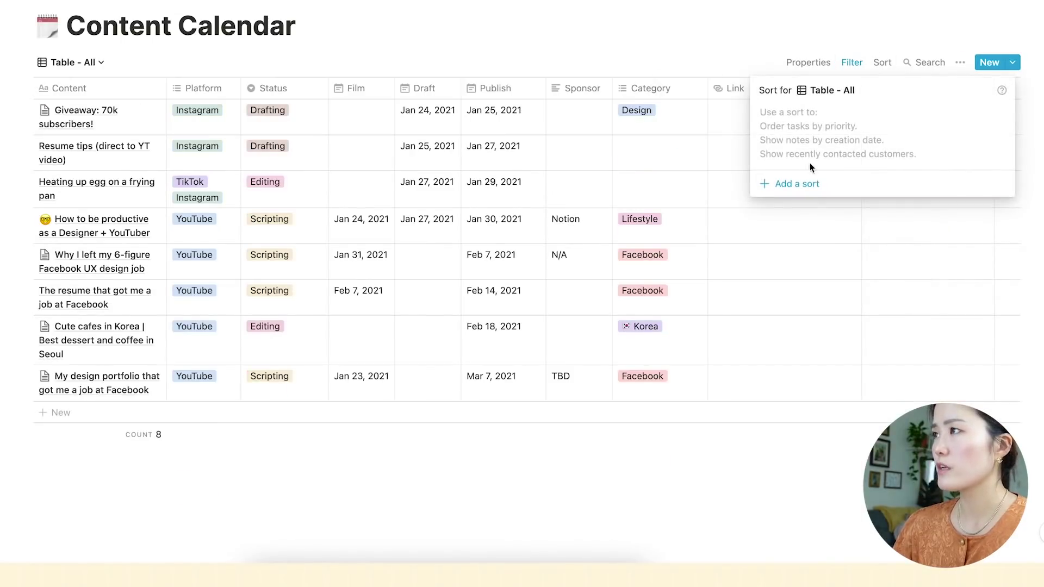
click(797, 184)
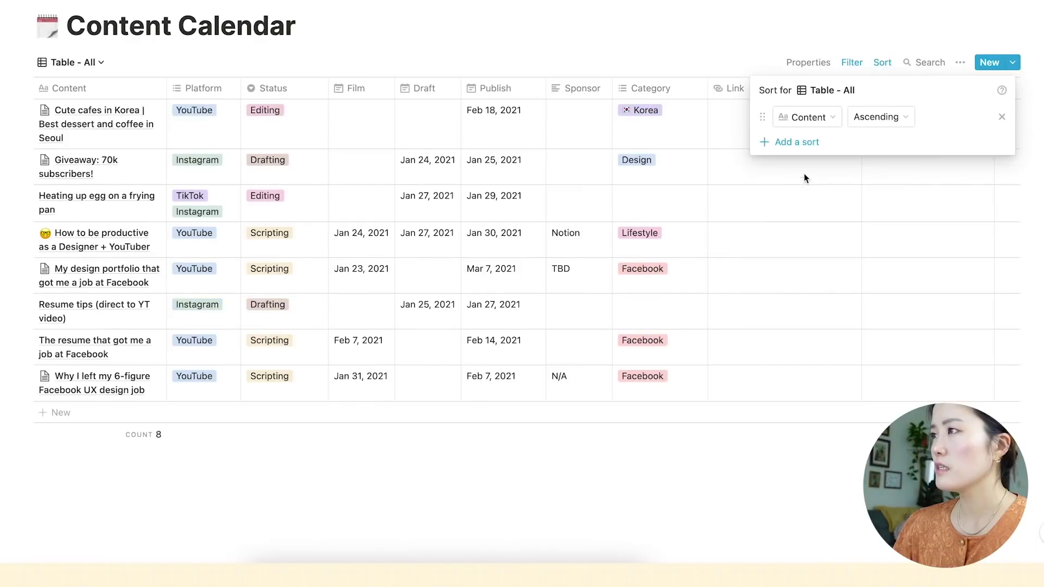
click(829, 118)
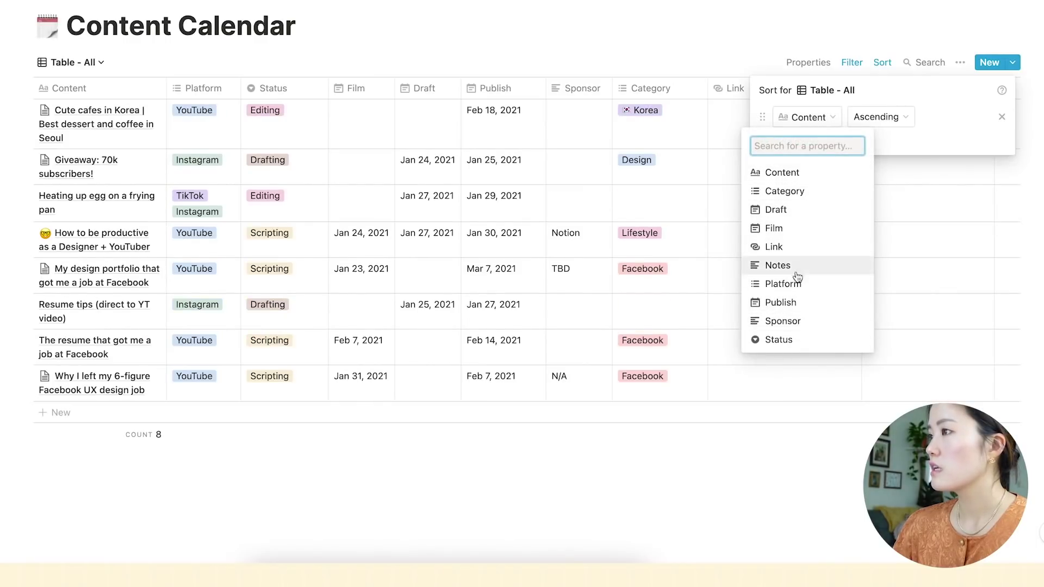
click(797, 303)
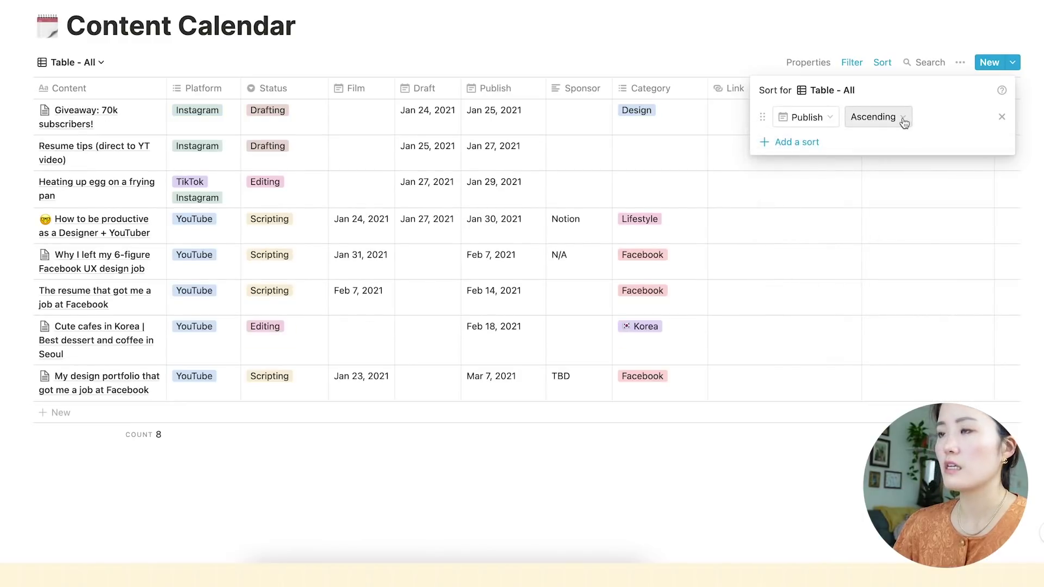
click(522, 114)
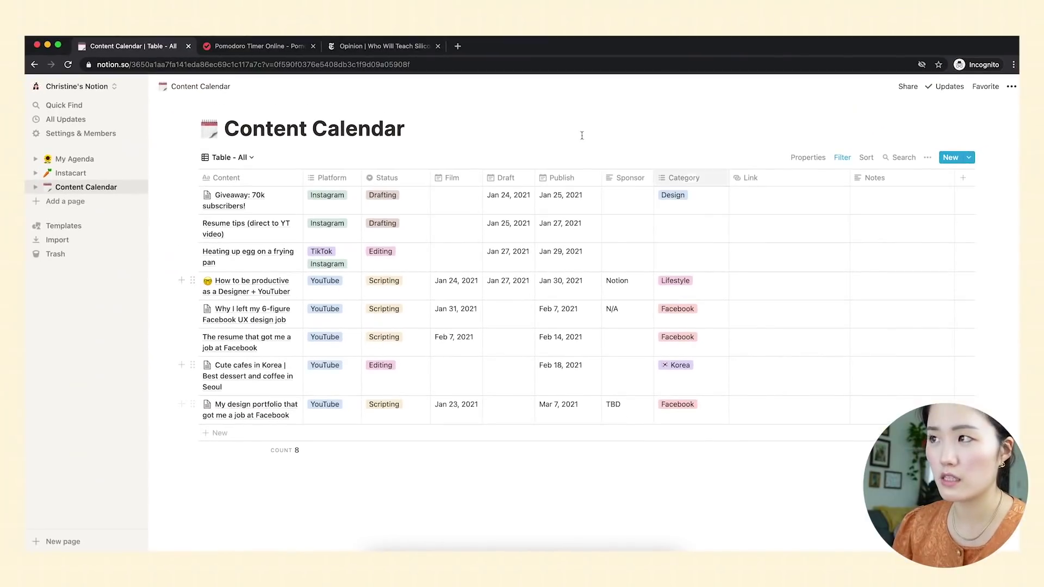
click(252, 159)
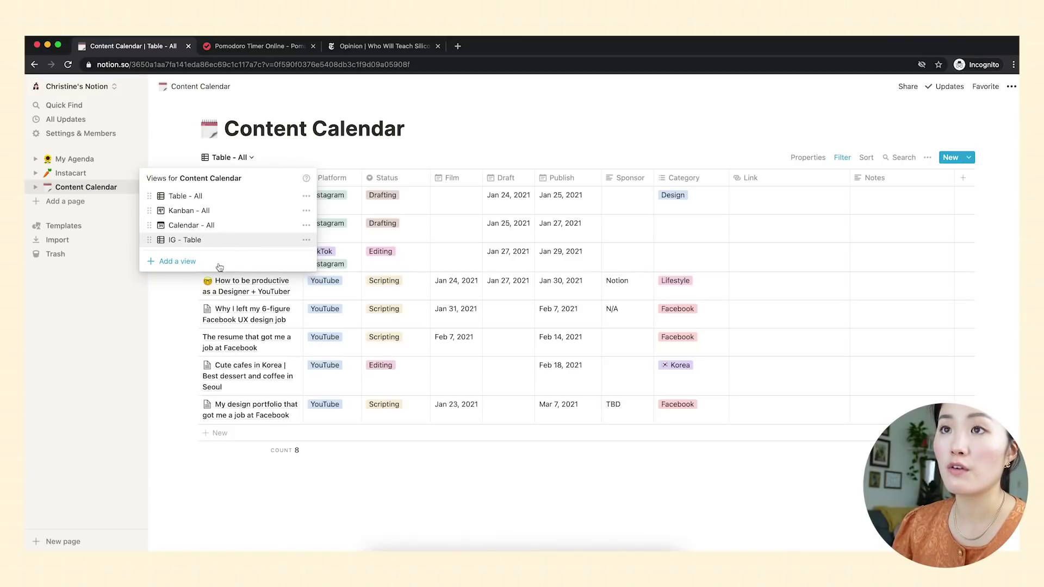
Switch to the IG - Table view, then cancel a new view named 'Ig - Table'.
click(224, 241)
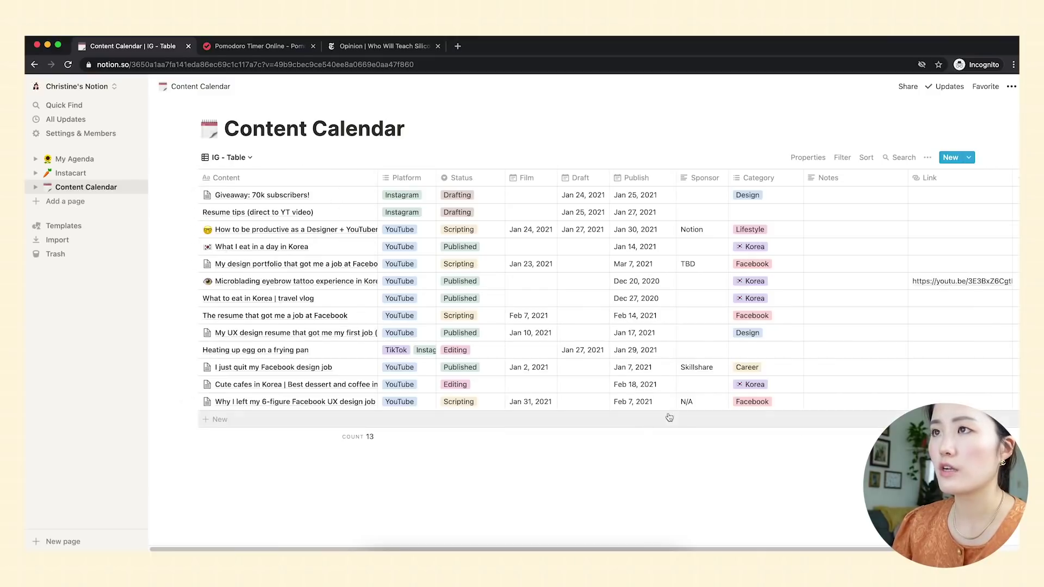
click(247, 159)
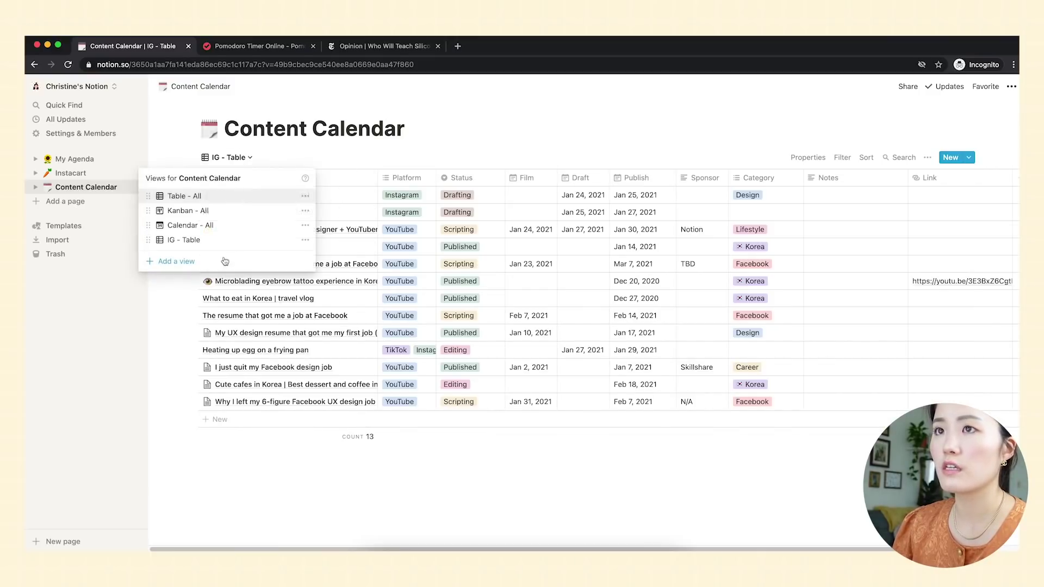
click(174, 261)
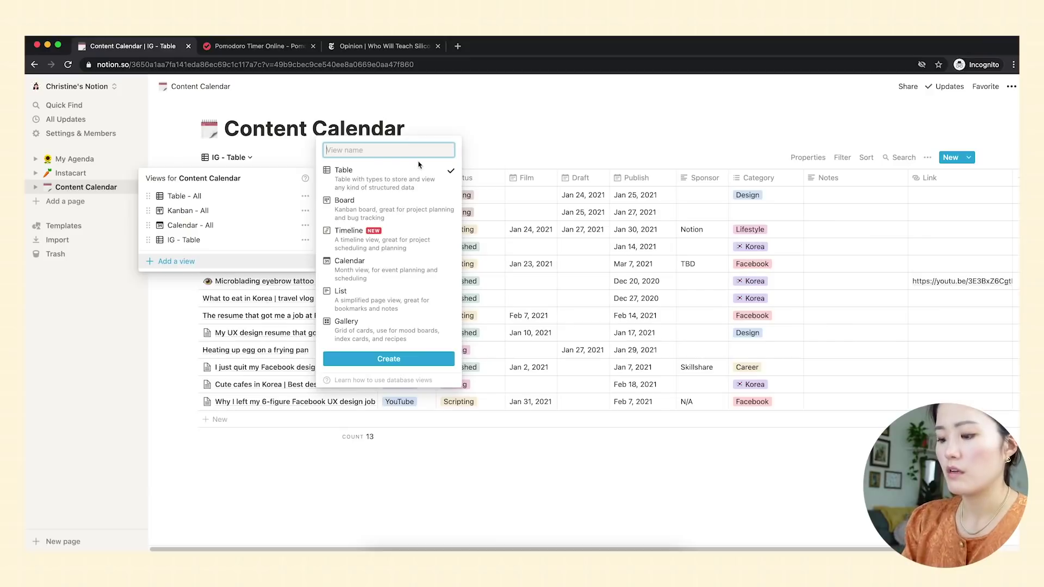
text(Ig - Tab)
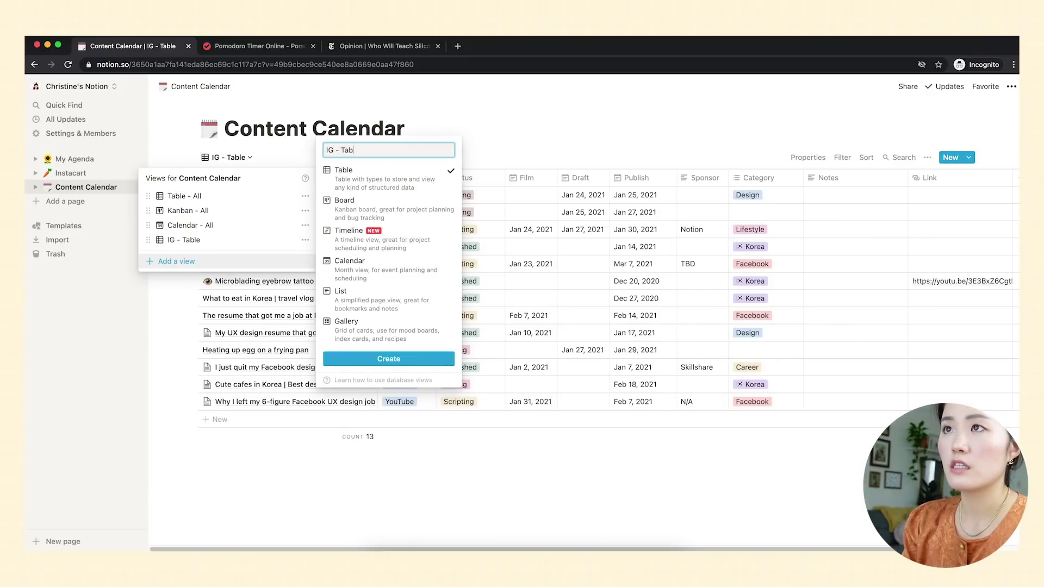
text(le)
click(604, 137)
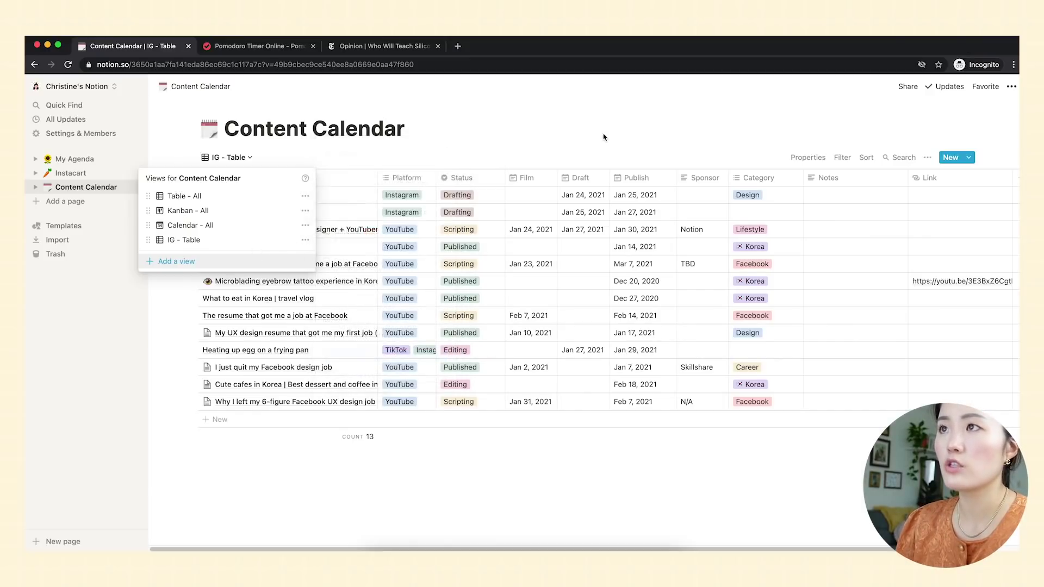
click(603, 137)
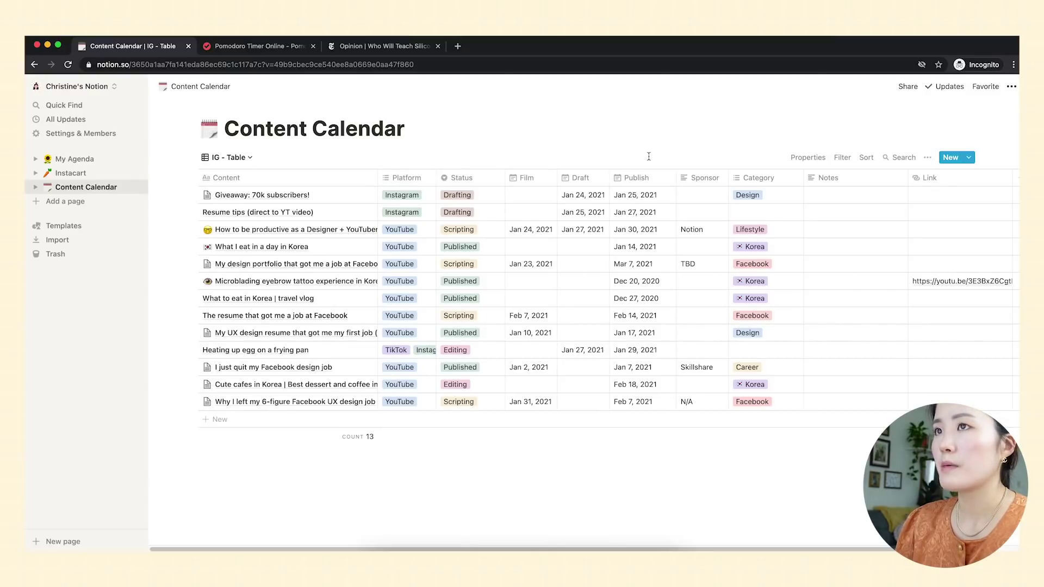
click(842, 157)
Filter the view so Platform does not contain YouTube, hiding all YouTube entries.
click(753, 256)
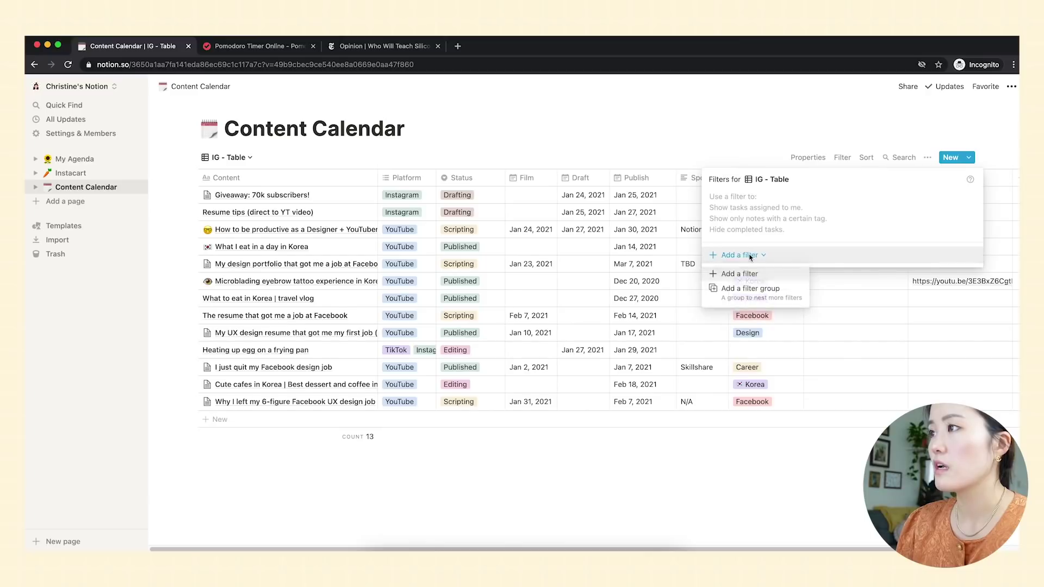
click(750, 276)
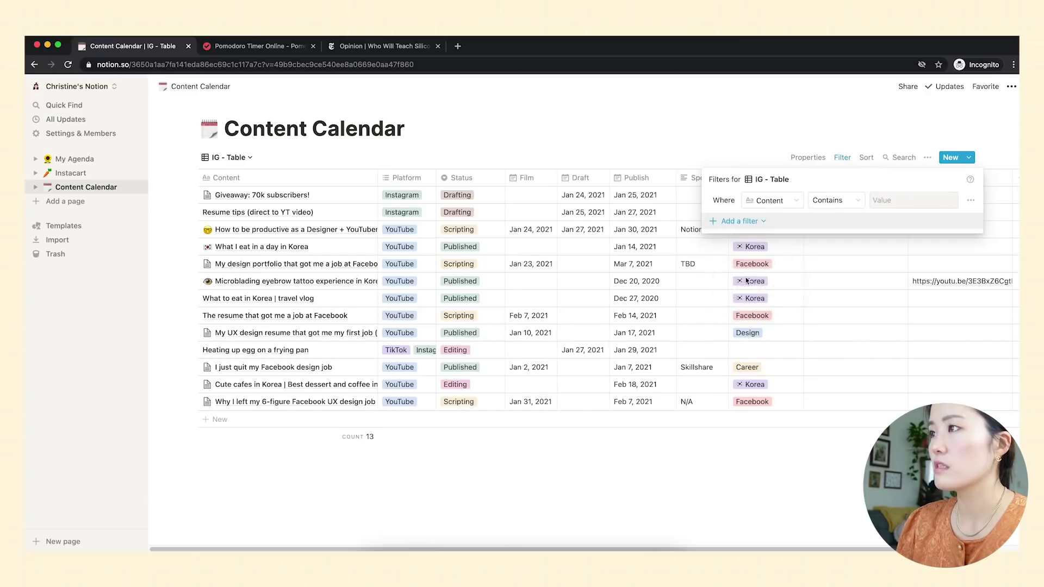
click(791, 201)
click(759, 331)
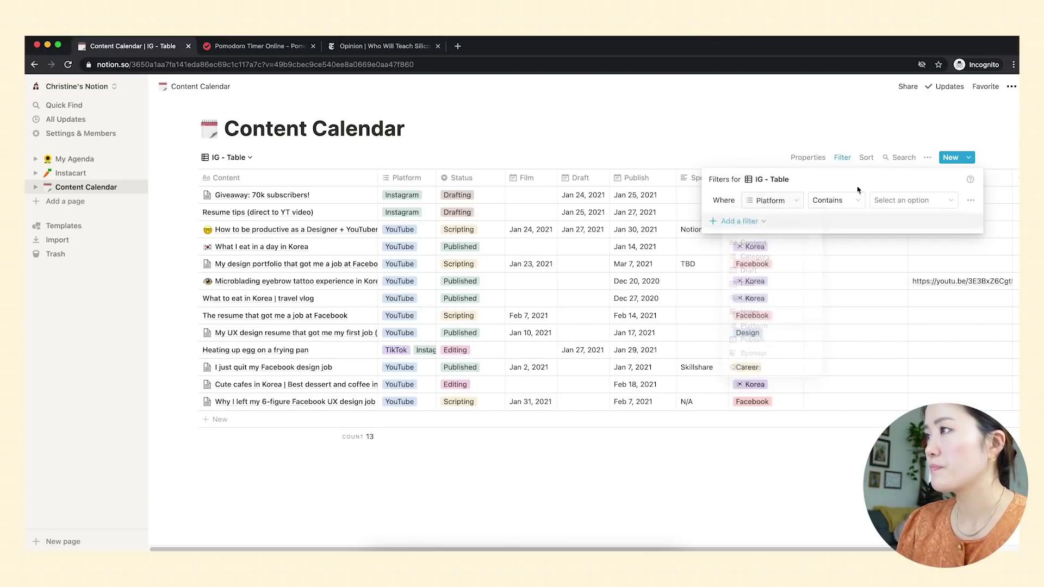
click(836, 200)
click(840, 234)
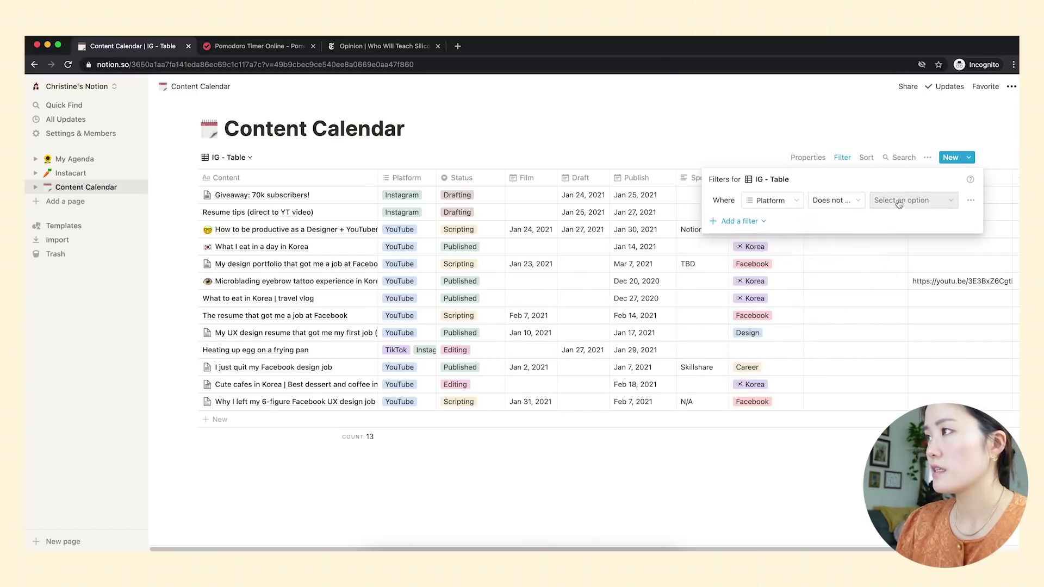
click(899, 259)
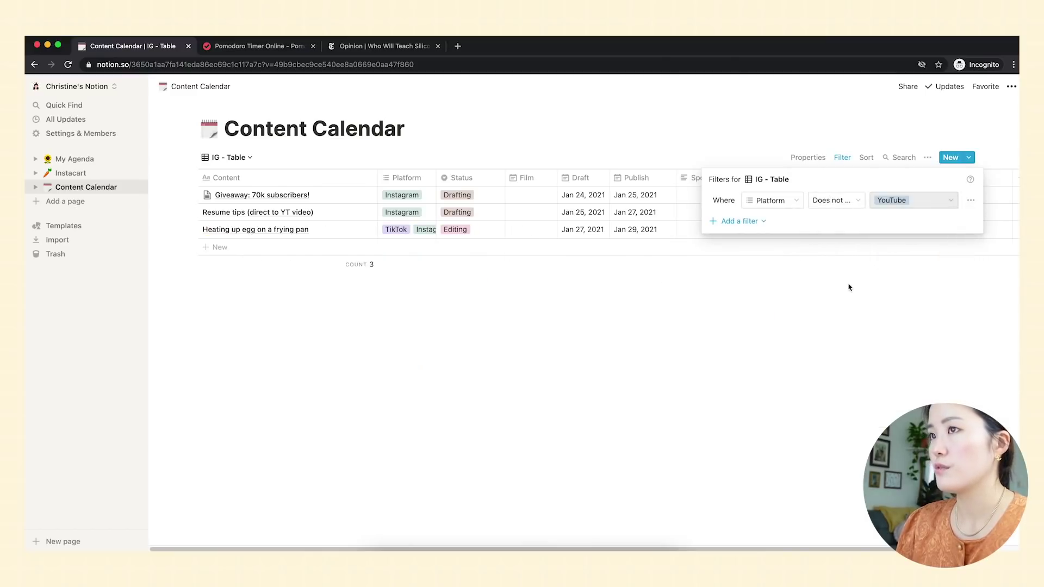
click(927, 186)
click(564, 130)
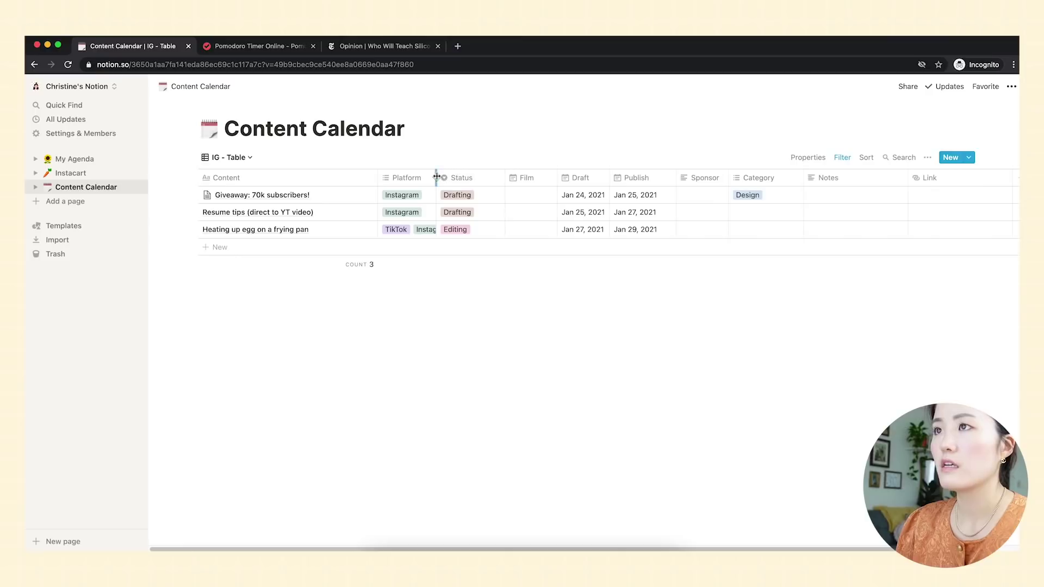
Widen the Platform column, narrow Content, wrap cell text, and switch to the Kanban - All board.
drag(436, 177, 460, 175)
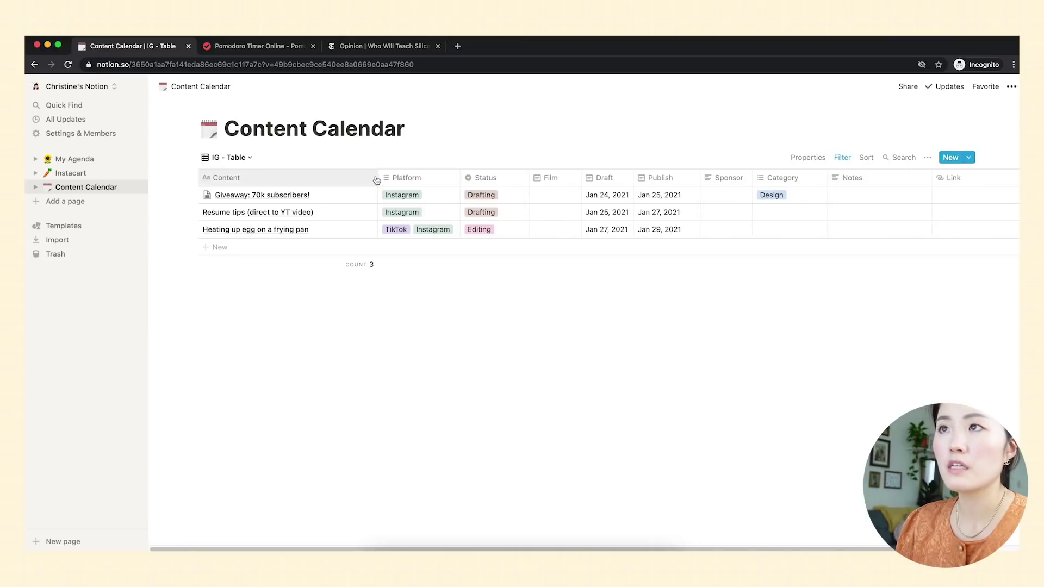
drag(378, 178, 295, 180)
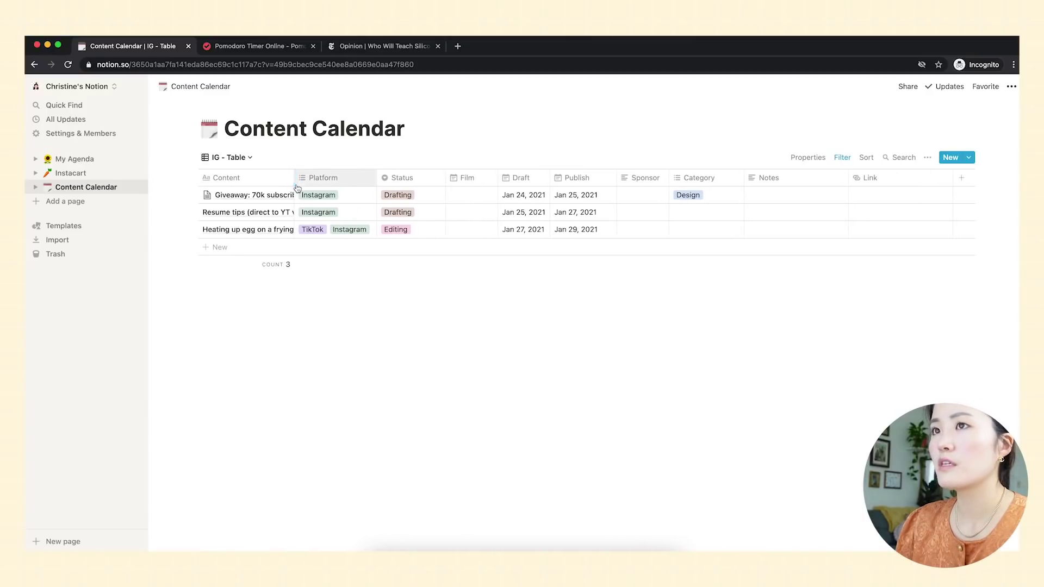
click(927, 159)
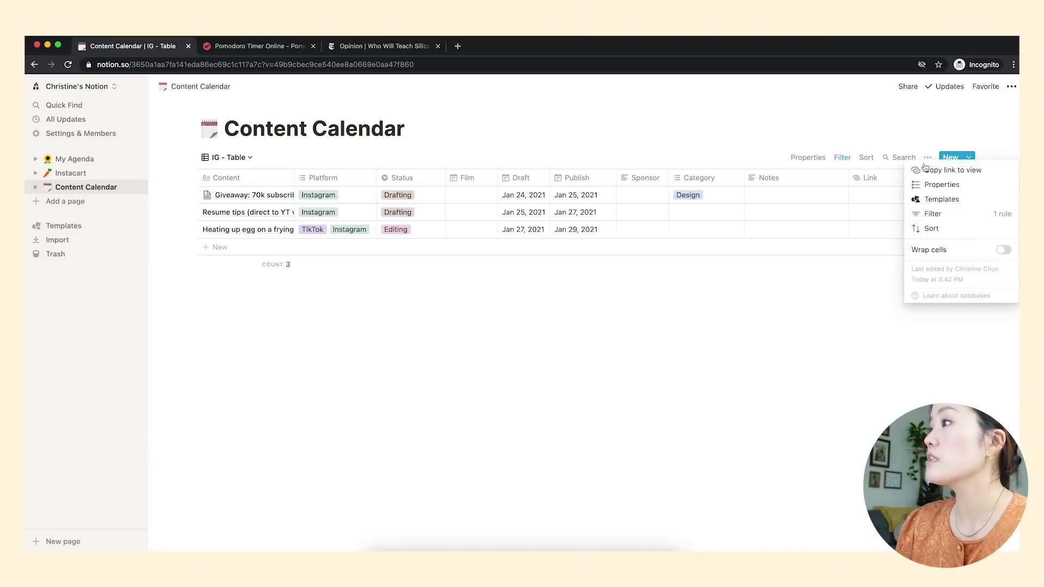
click(1004, 250)
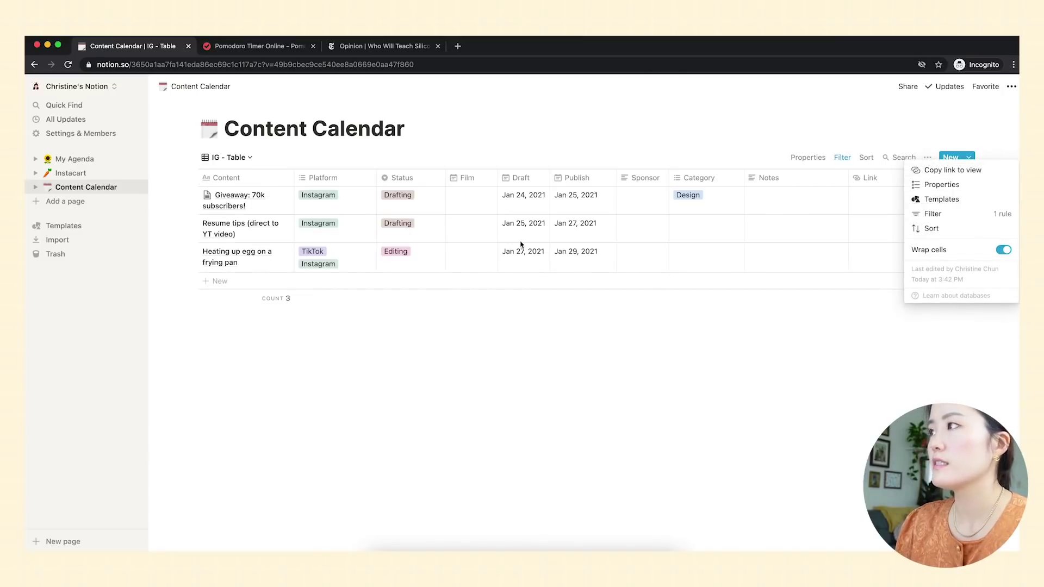
click(231, 157)
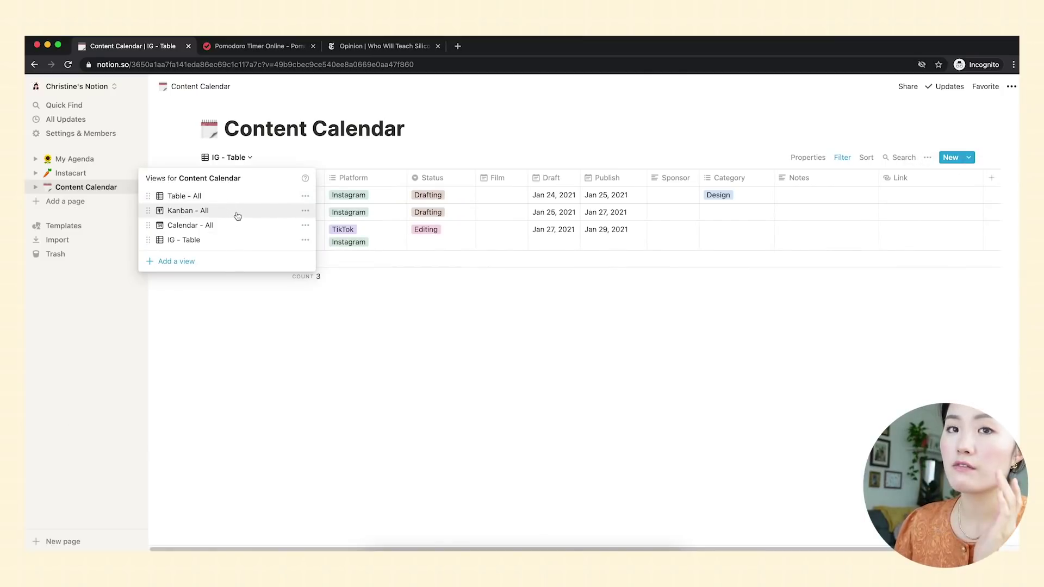
click(238, 215)
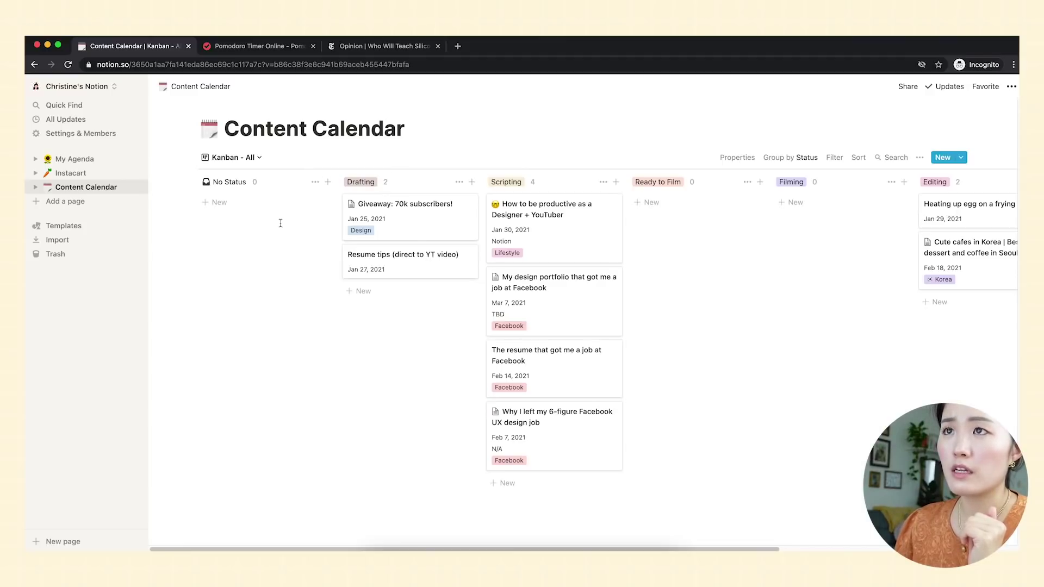
Hide the empty No Status column and move the How to be productive card into Filming.
click(315, 182)
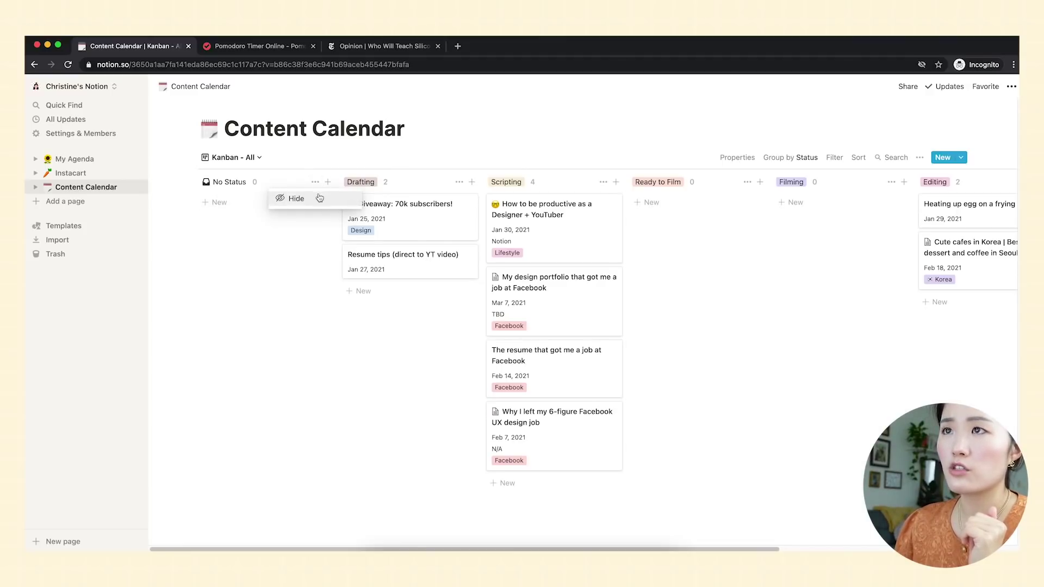
click(320, 198)
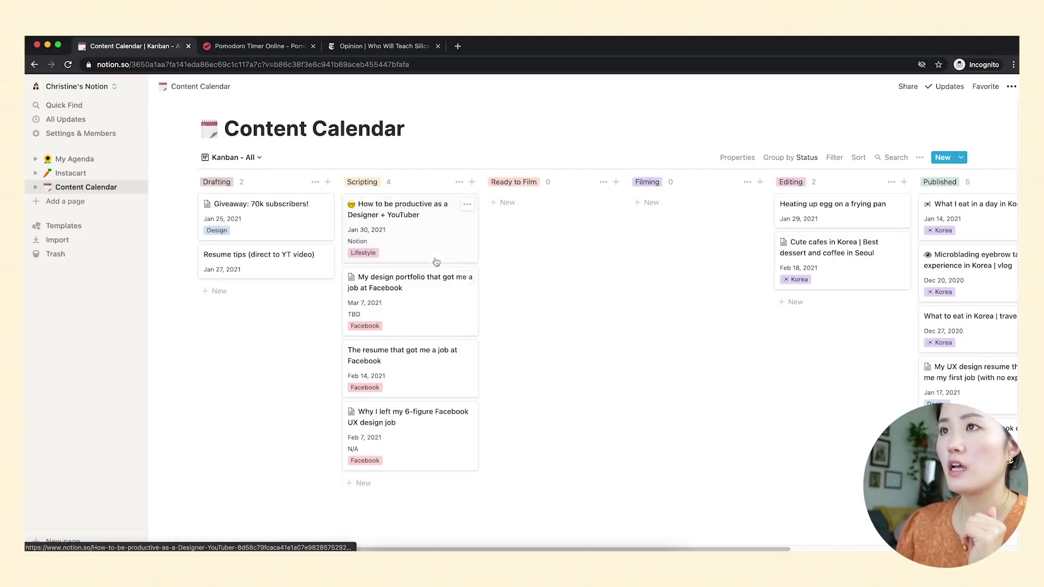
drag(409, 217, 652, 212)
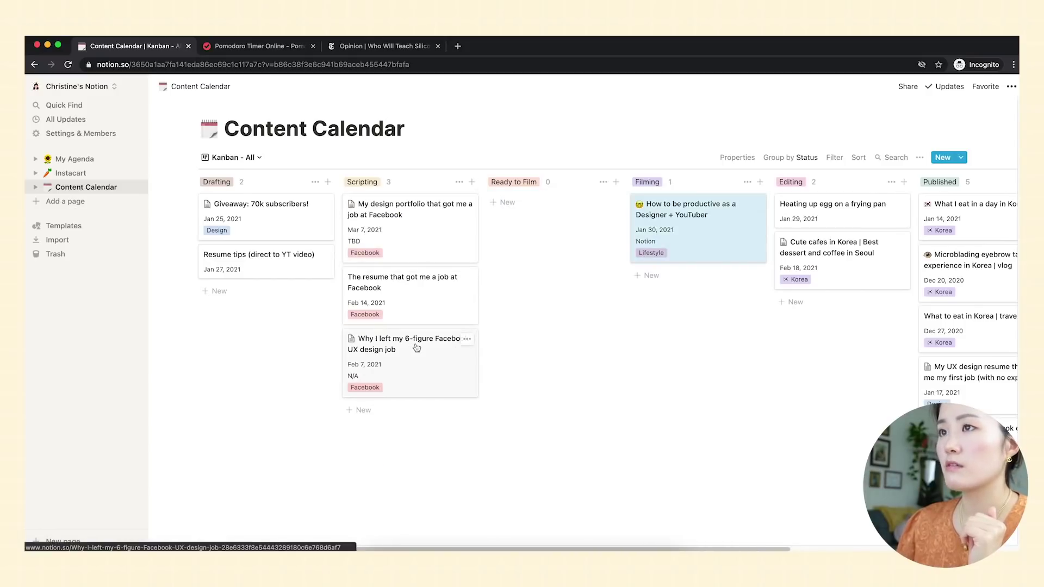
click(413, 129)
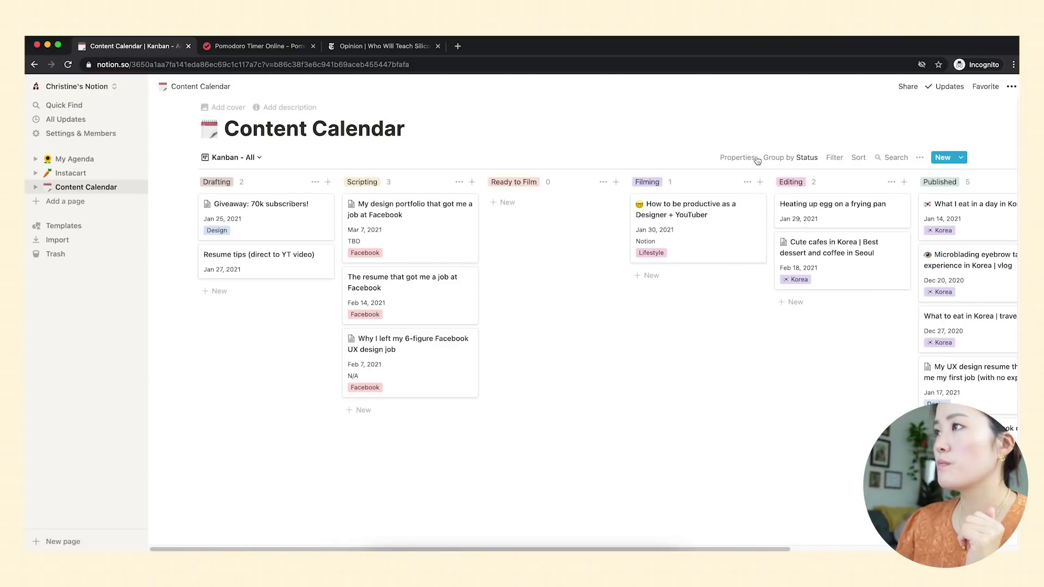
Toggle the Publish date off and back on in the card properties.
click(737, 157)
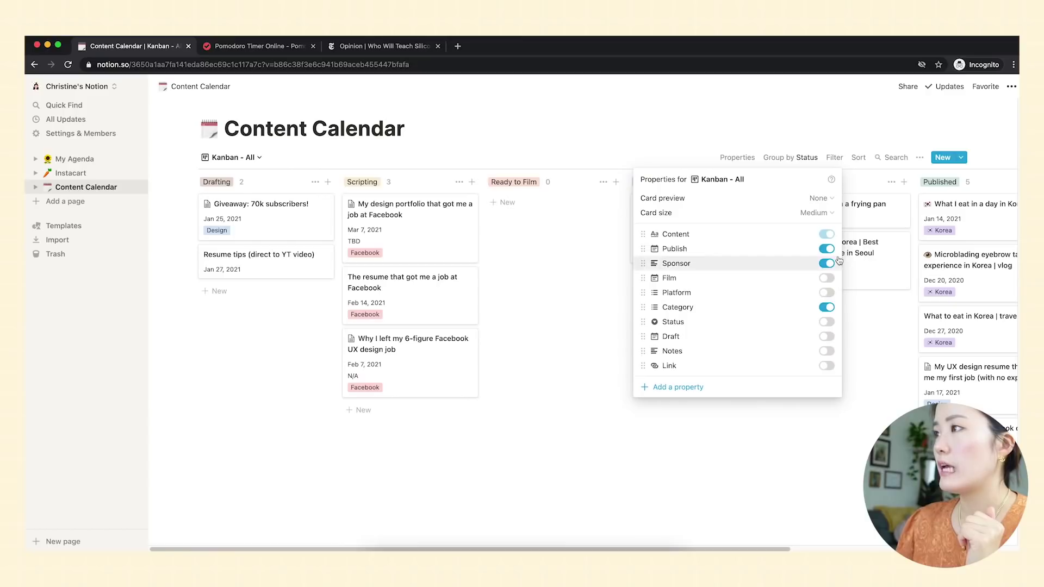
click(827, 249)
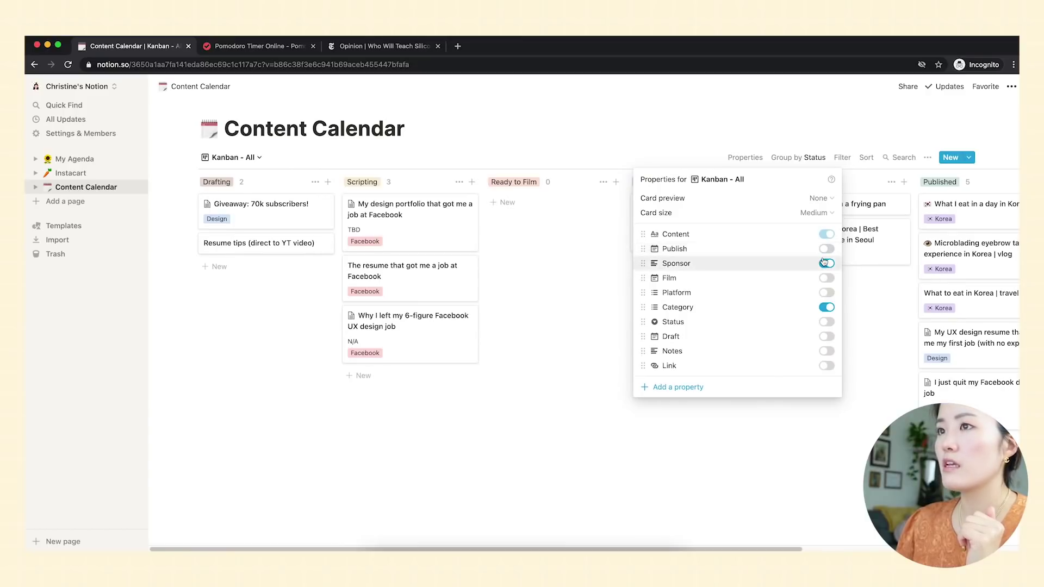
click(826, 250)
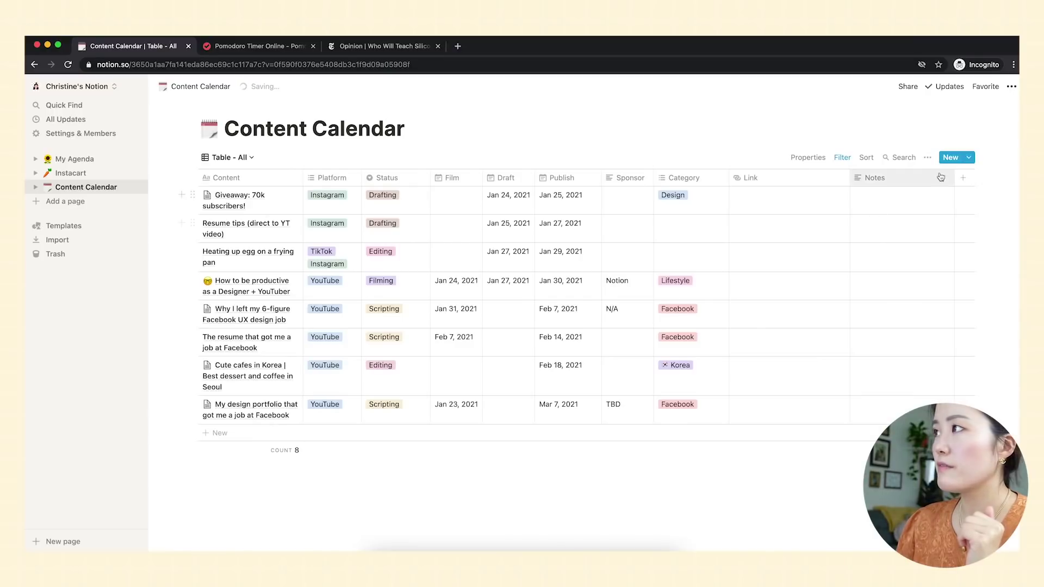
Create a My morning routine entry from the New Video Template, then open How to be productive.
click(971, 159)
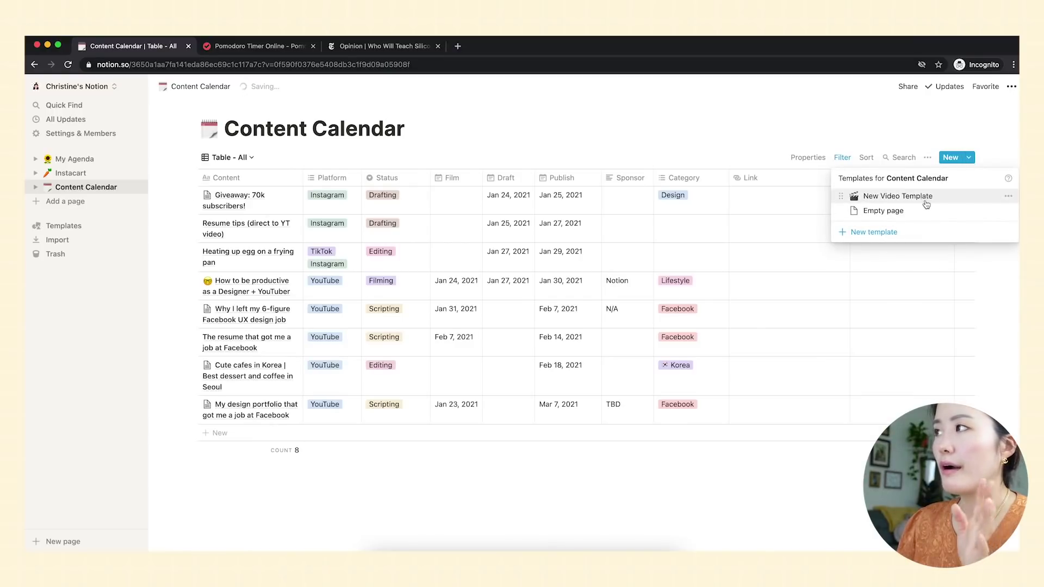
click(980, 197)
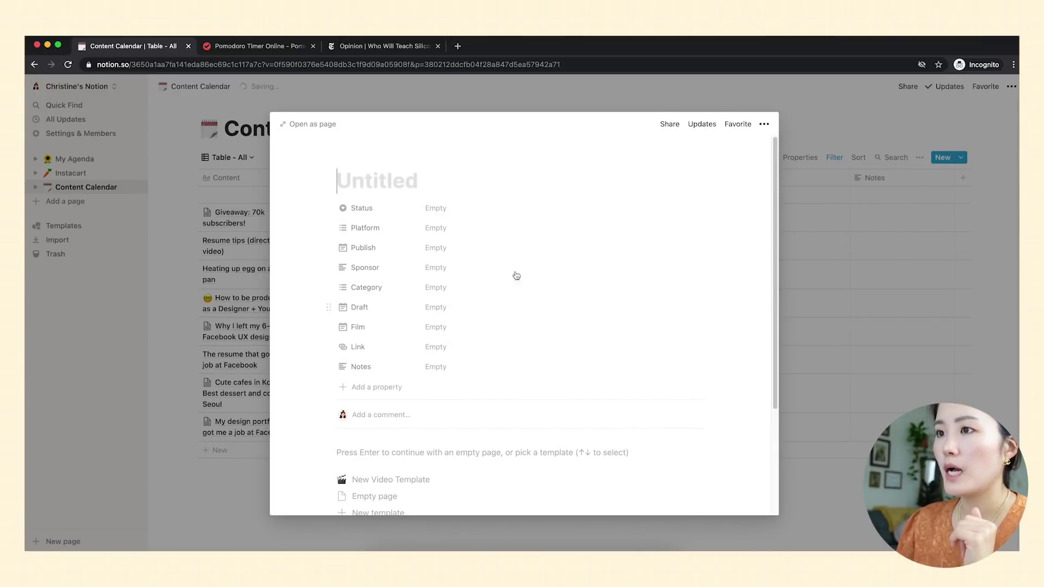
key(Return)
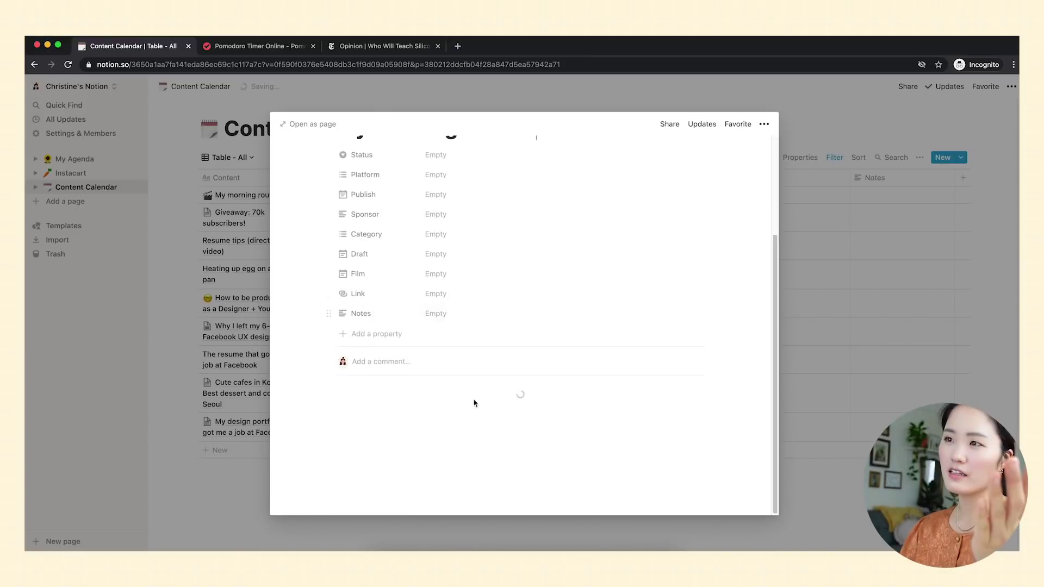
click(869, 236)
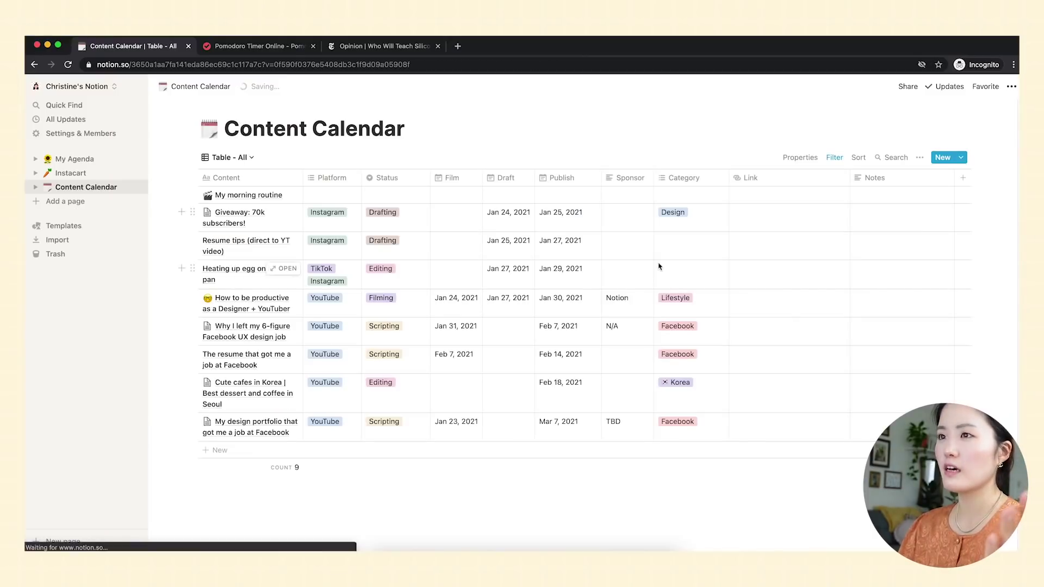
click(269, 305)
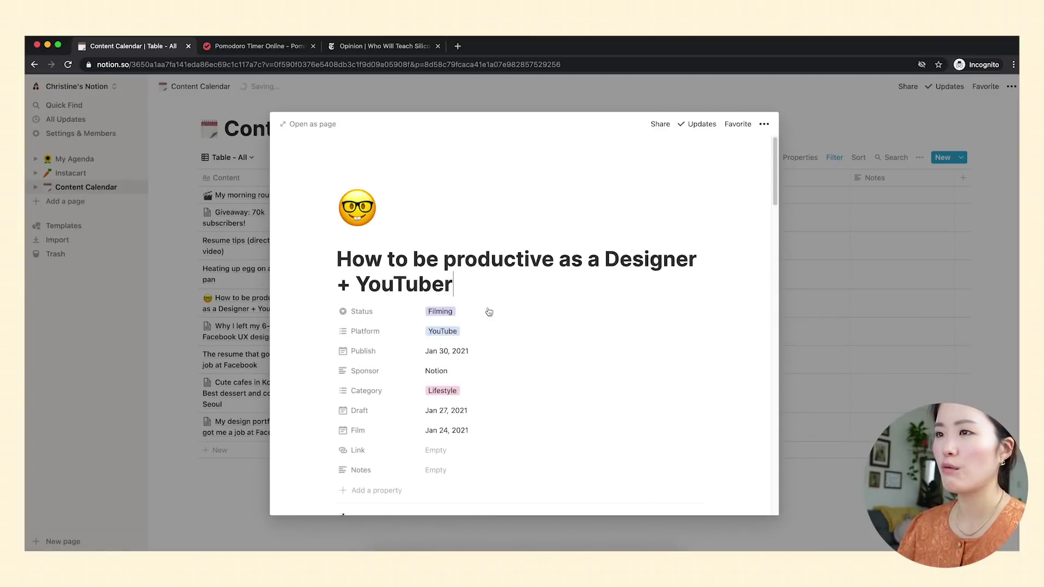
scroll(652, 314, down, 5)
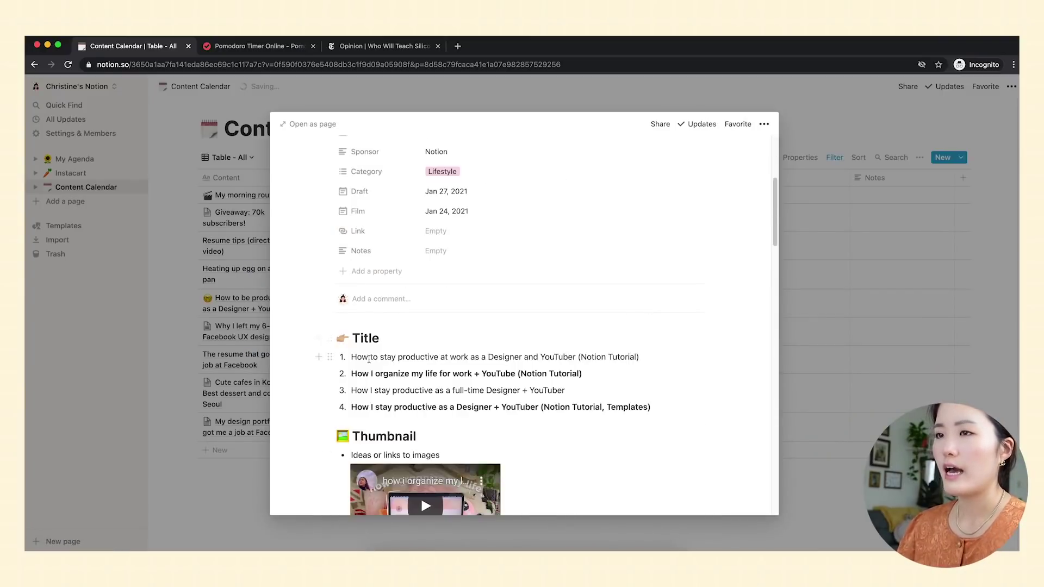
drag(385, 342, 326, 340)
click(420, 371)
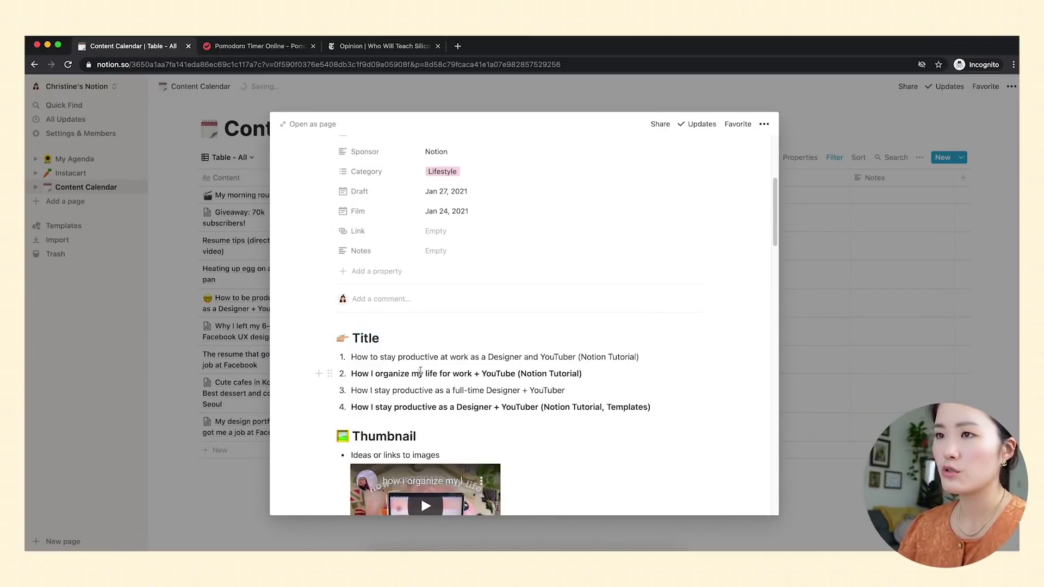
scroll(421, 374, down, 2)
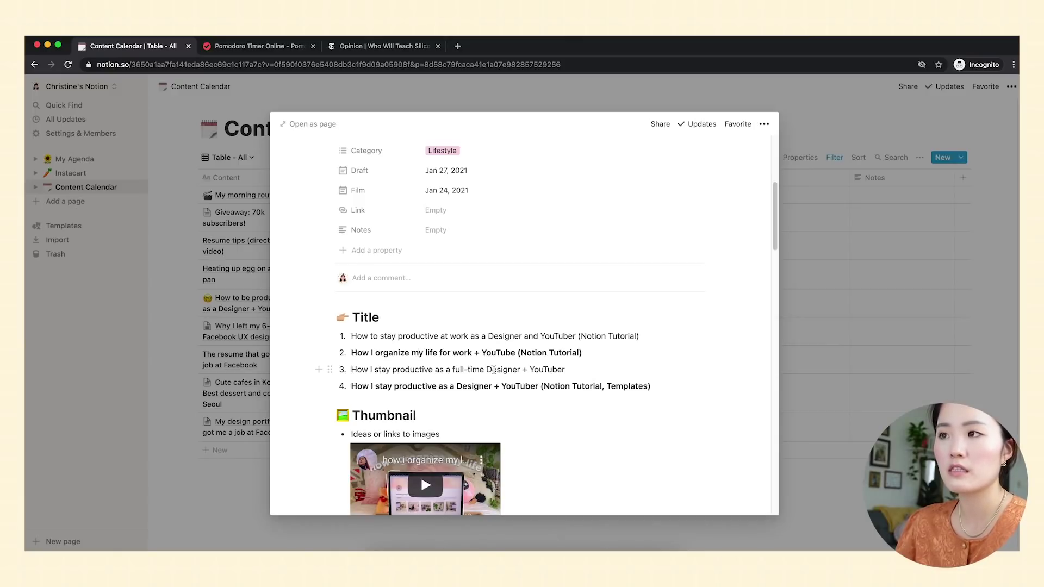
scroll(598, 345, down, 1)
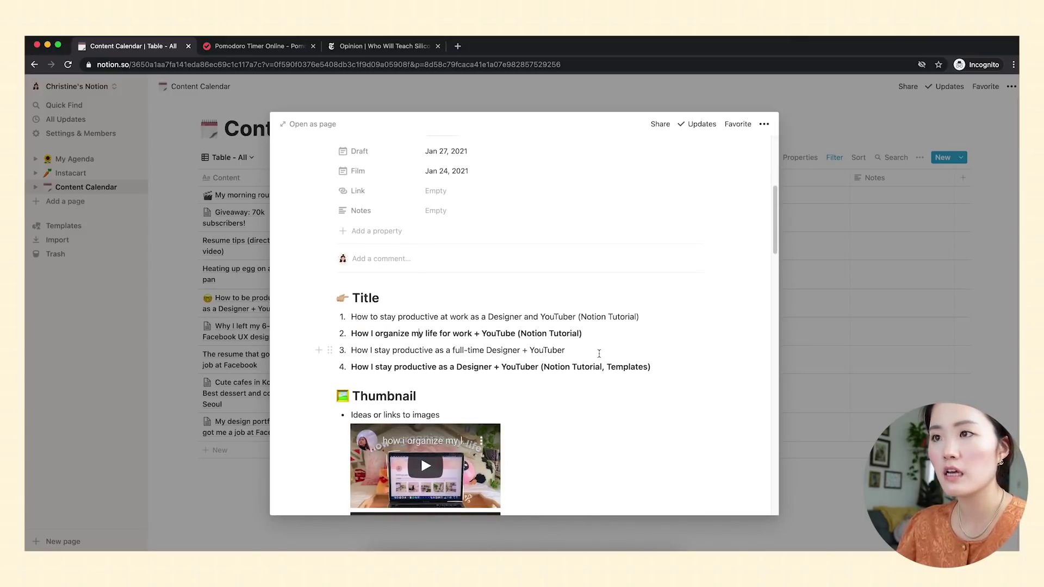
scroll(599, 348, down, 1)
scroll(599, 345, down, 1)
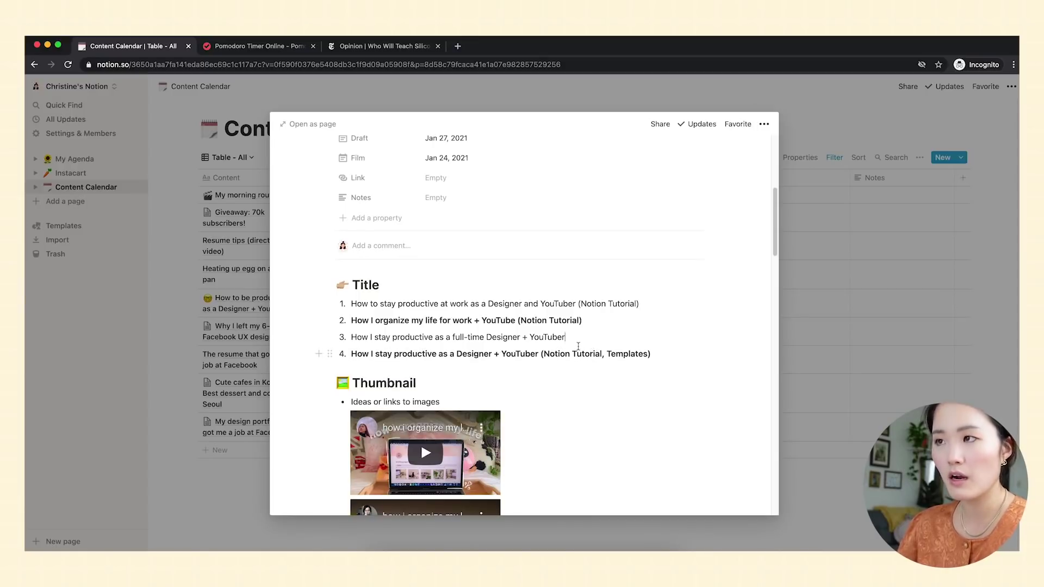
scroll(578, 344, down, 5)
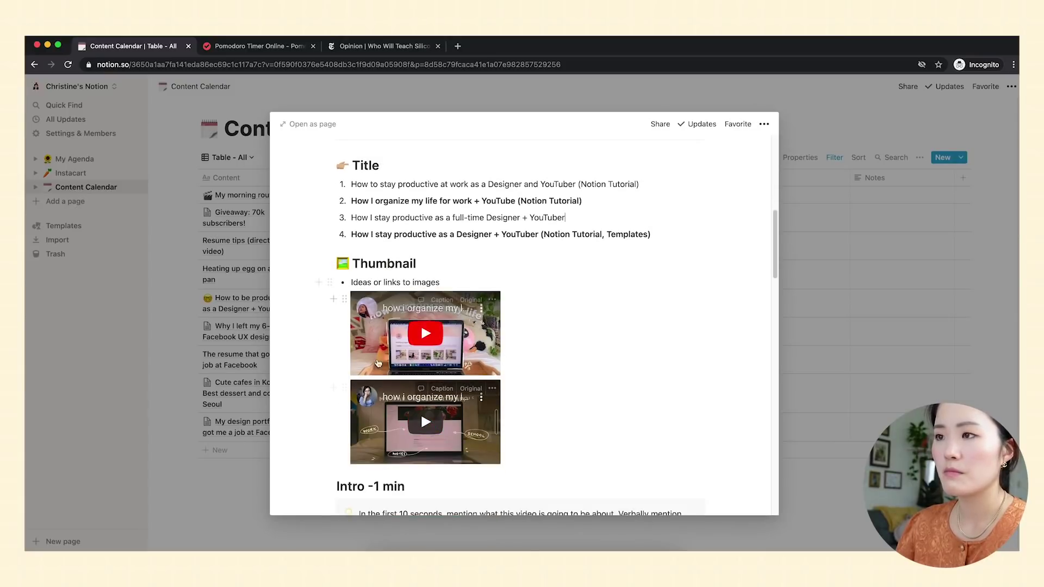
scroll(560, 394, down, 5)
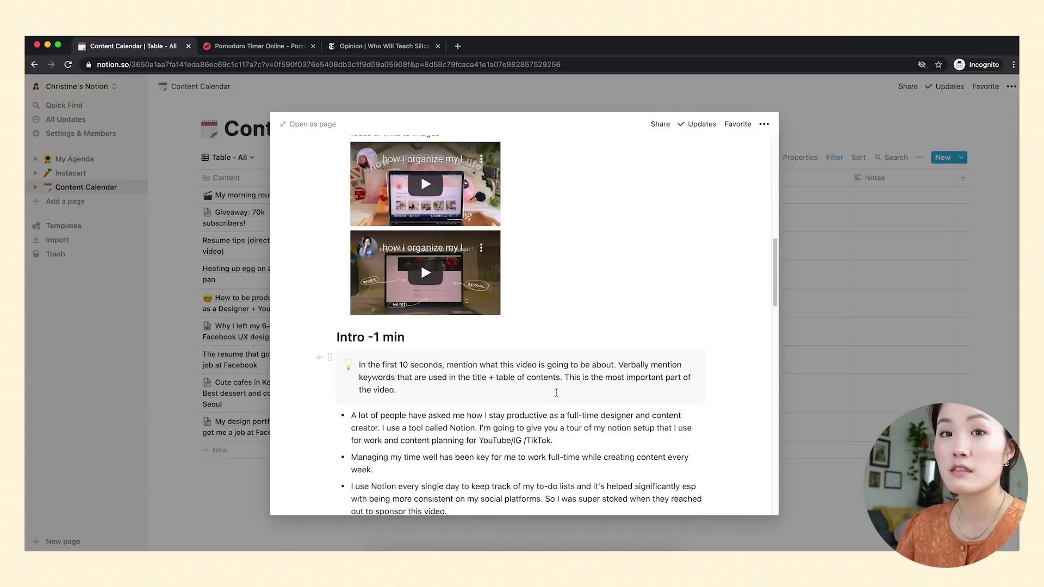
scroll(553, 395, down, 2)
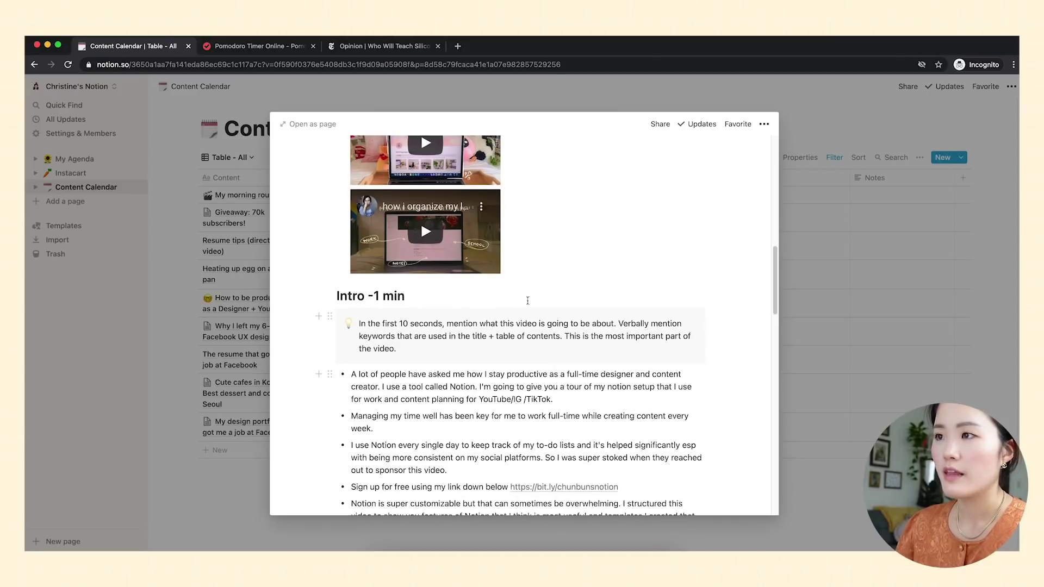
scroll(541, 419, down, 10)
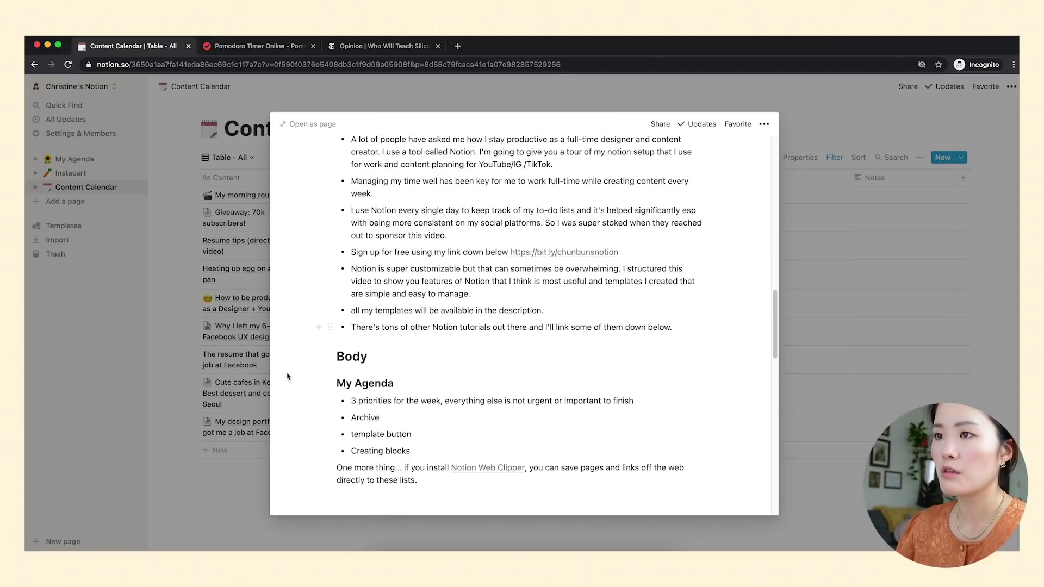
scroll(497, 474, down, 6)
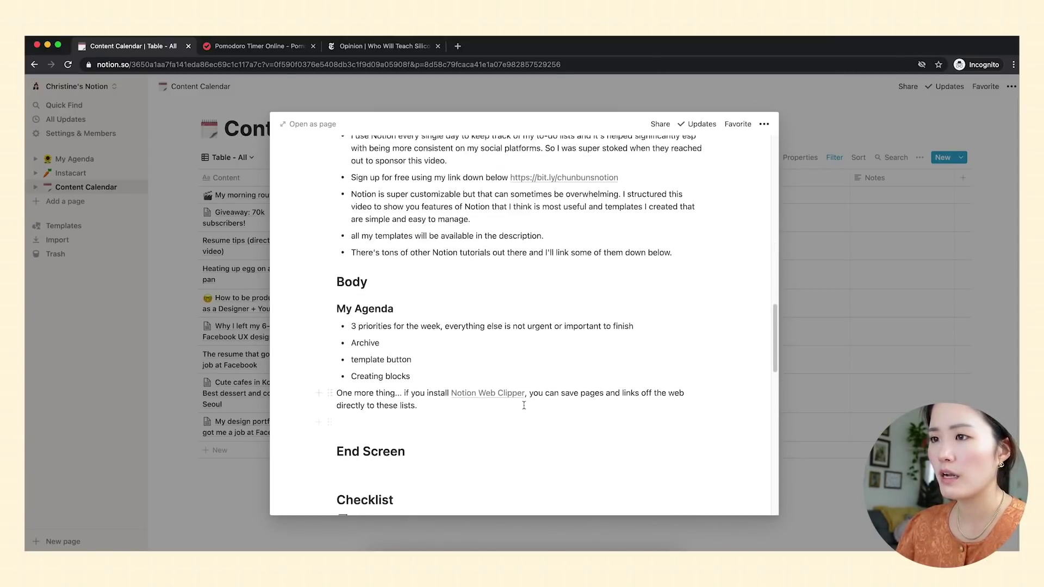
scroll(470, 413, down, 2)
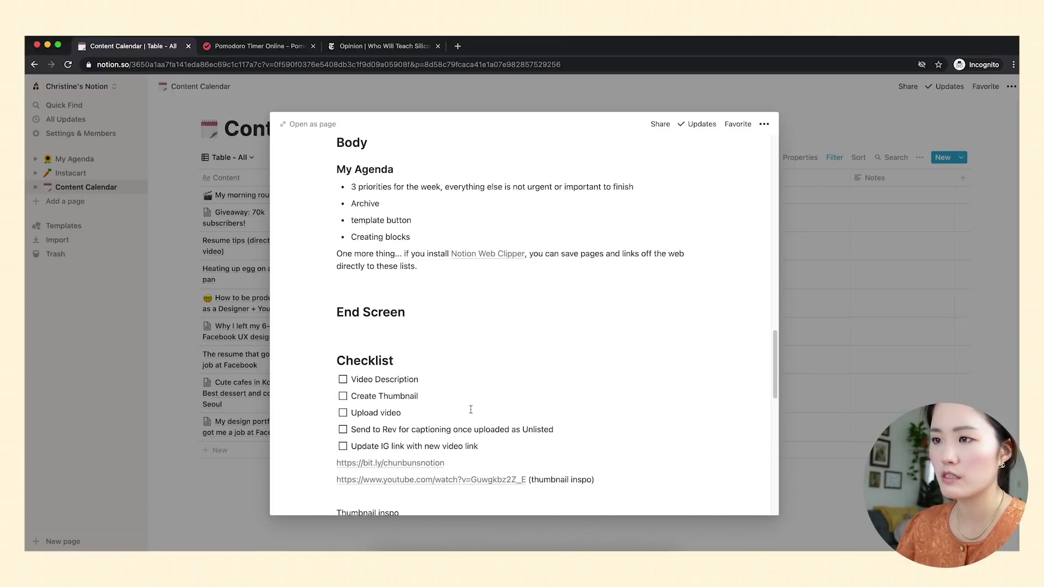